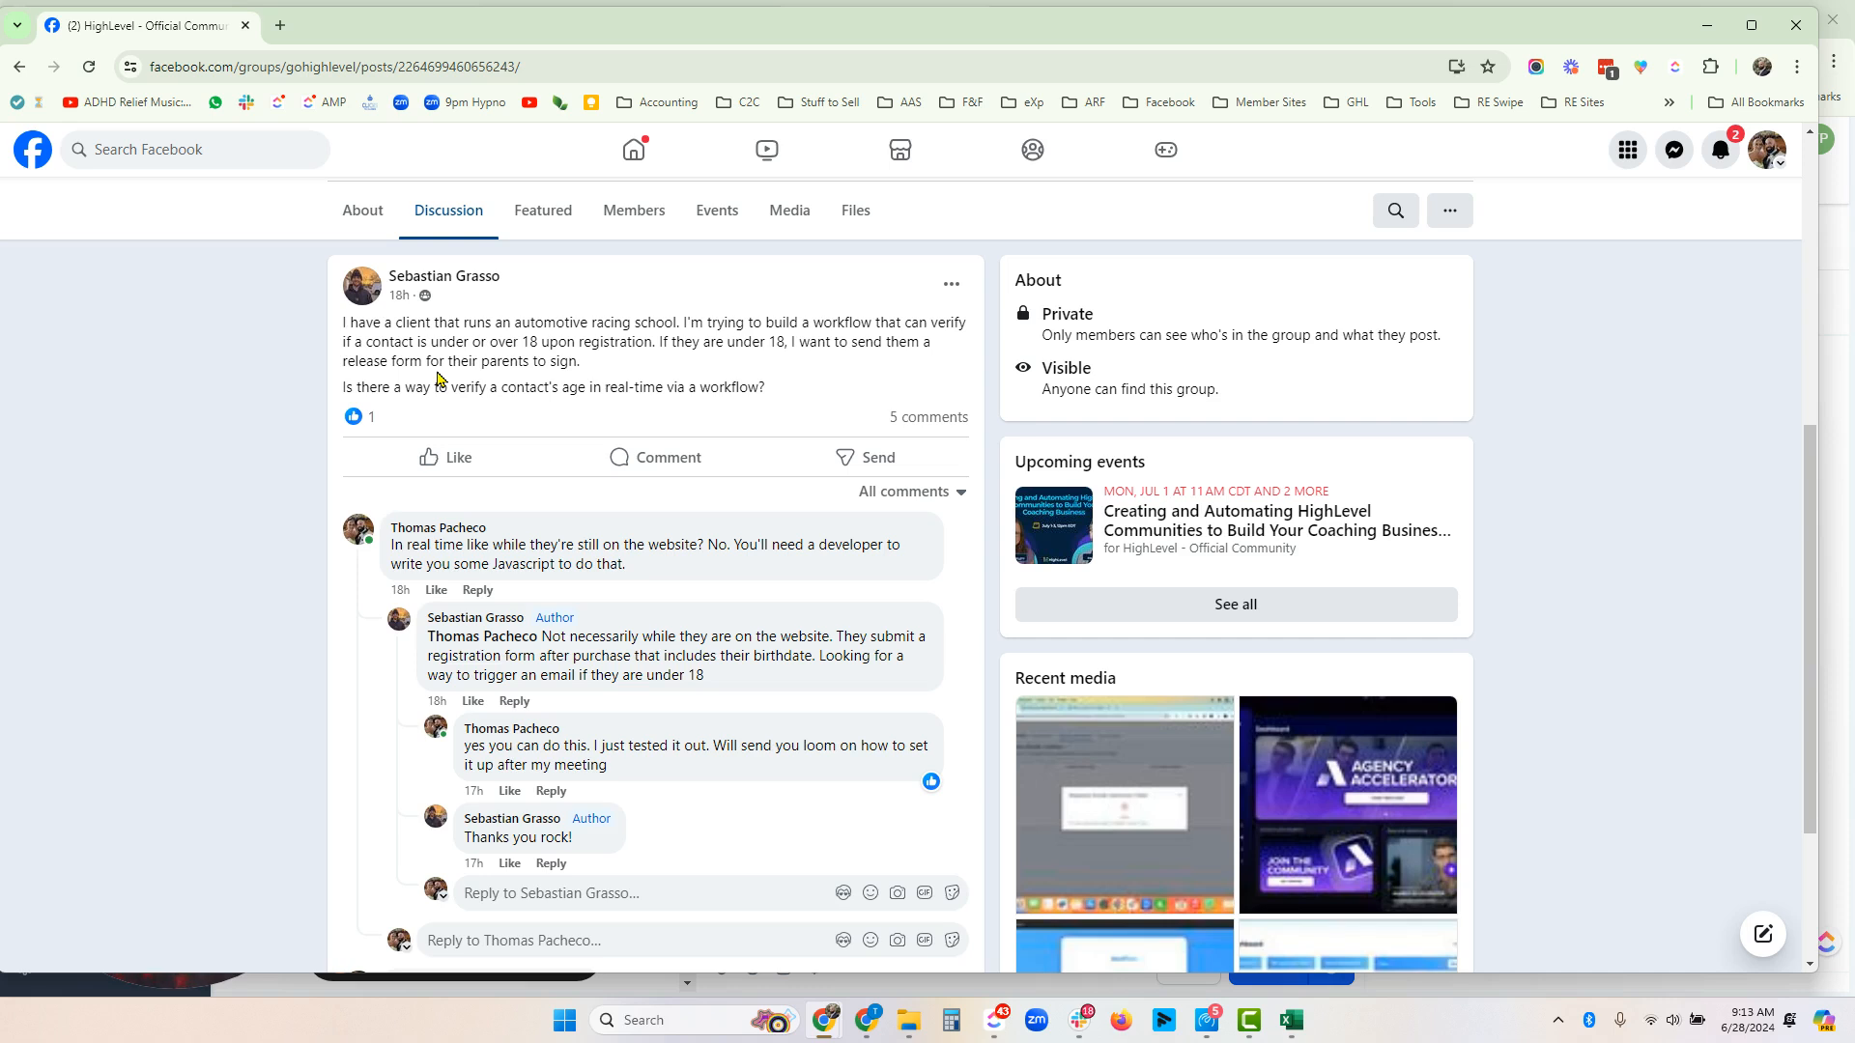
# - Switch to the contact record and set Paul's Birthday Checker date to Aug 20th 2014, then save
pyautogui.hotkey('alt', 'Tab')
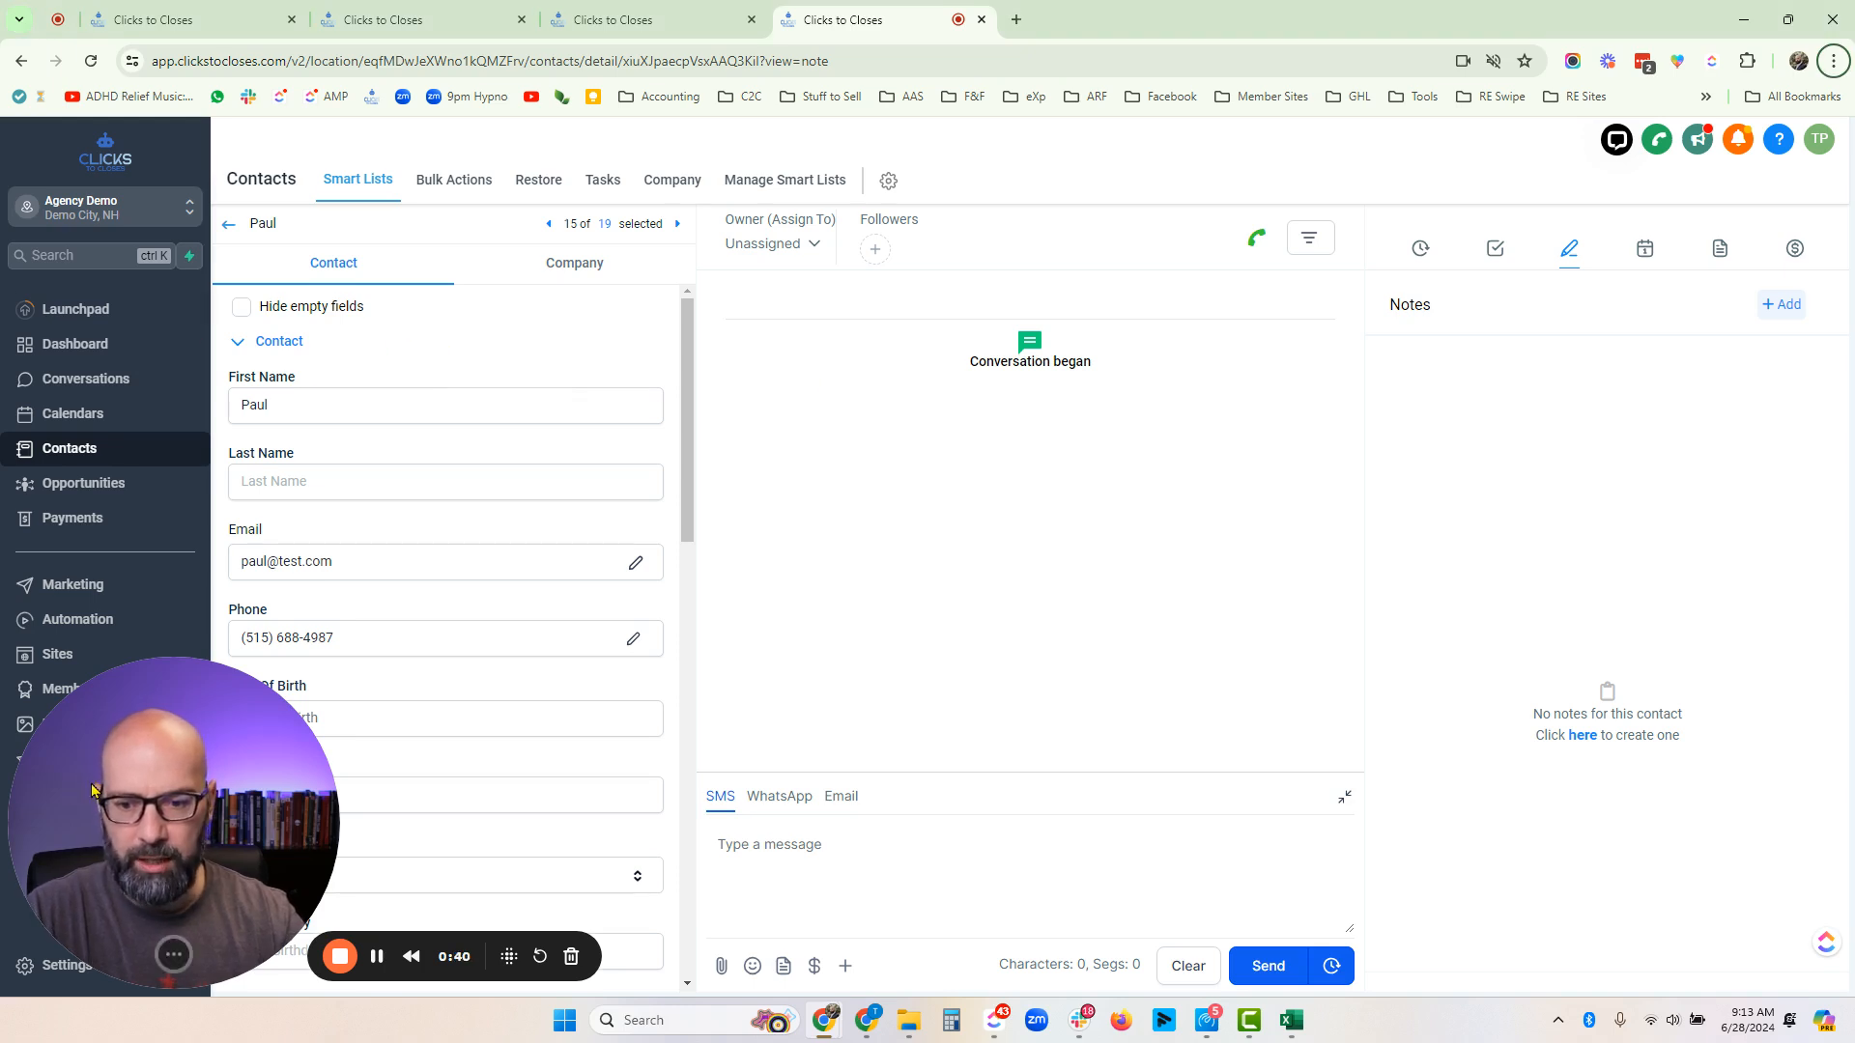
pyautogui.moveTo(67, 790); pyautogui.dragTo(1323, 720)
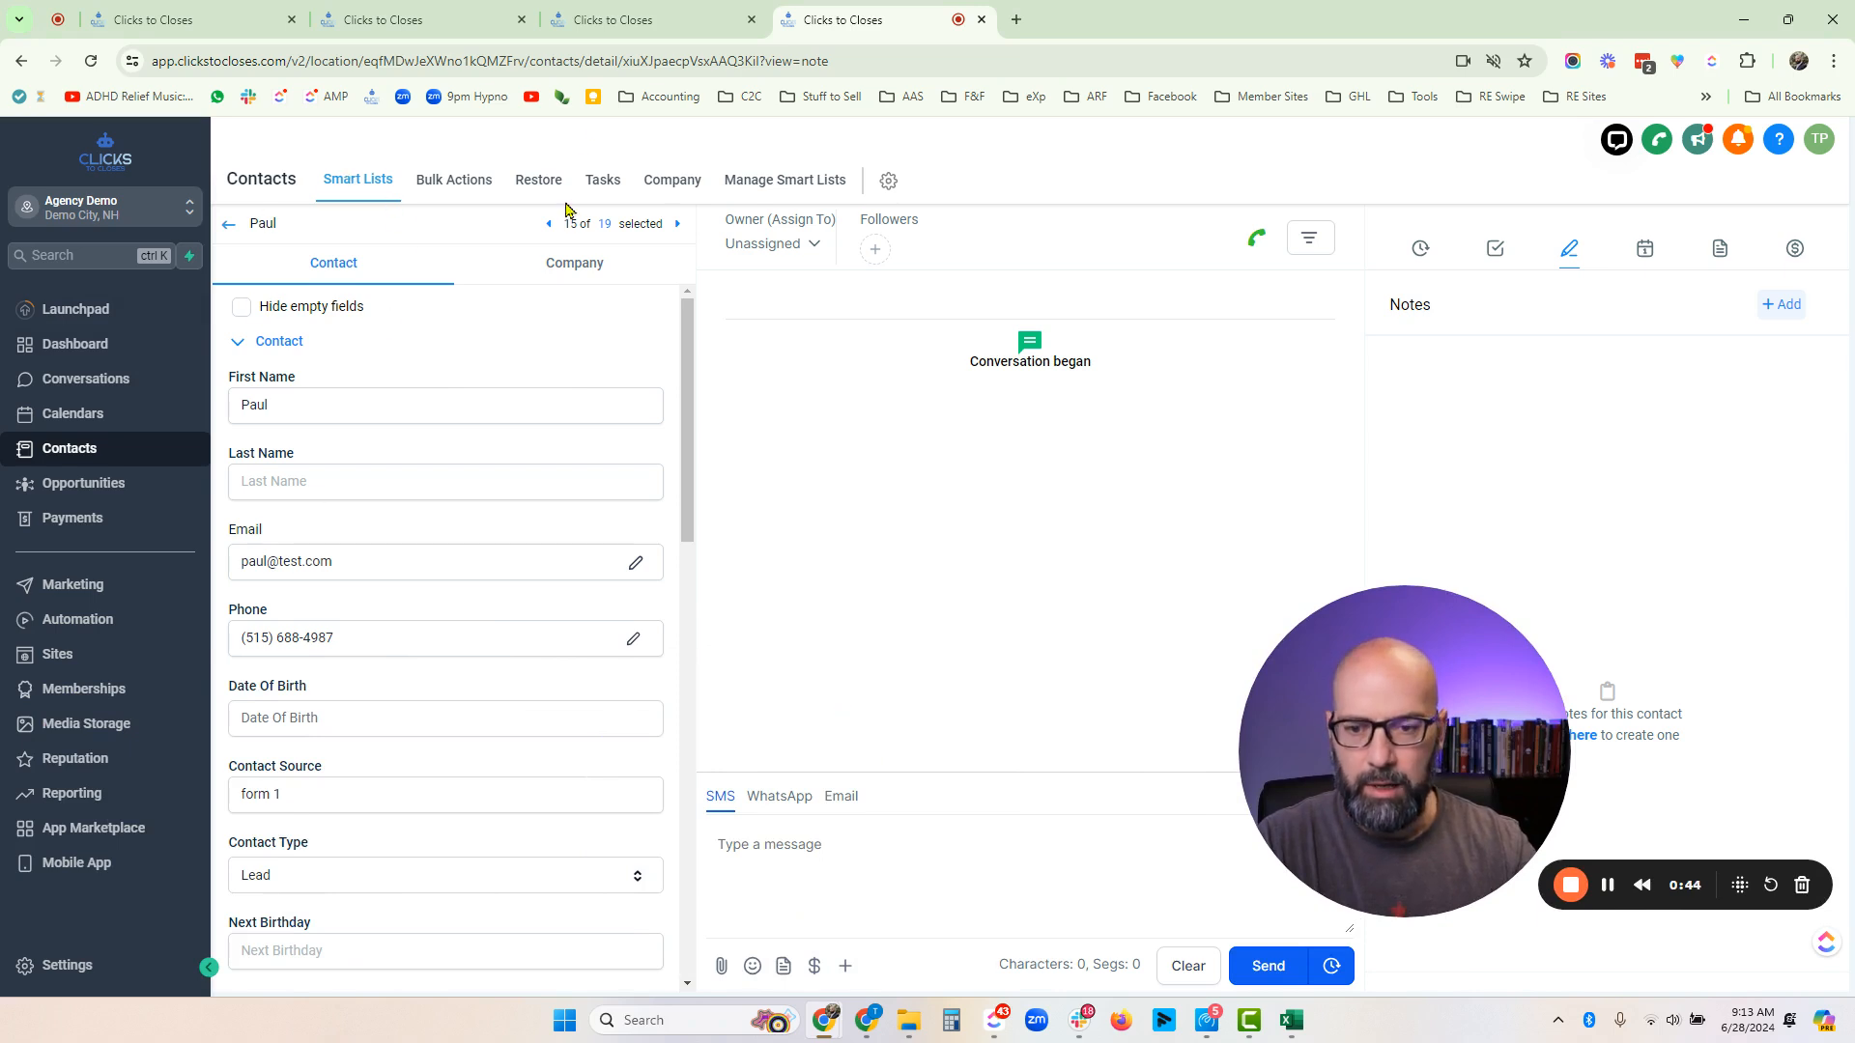
pyautogui.scroll(-1, 419, 476)
pyautogui.scroll(-5, 419, 475)
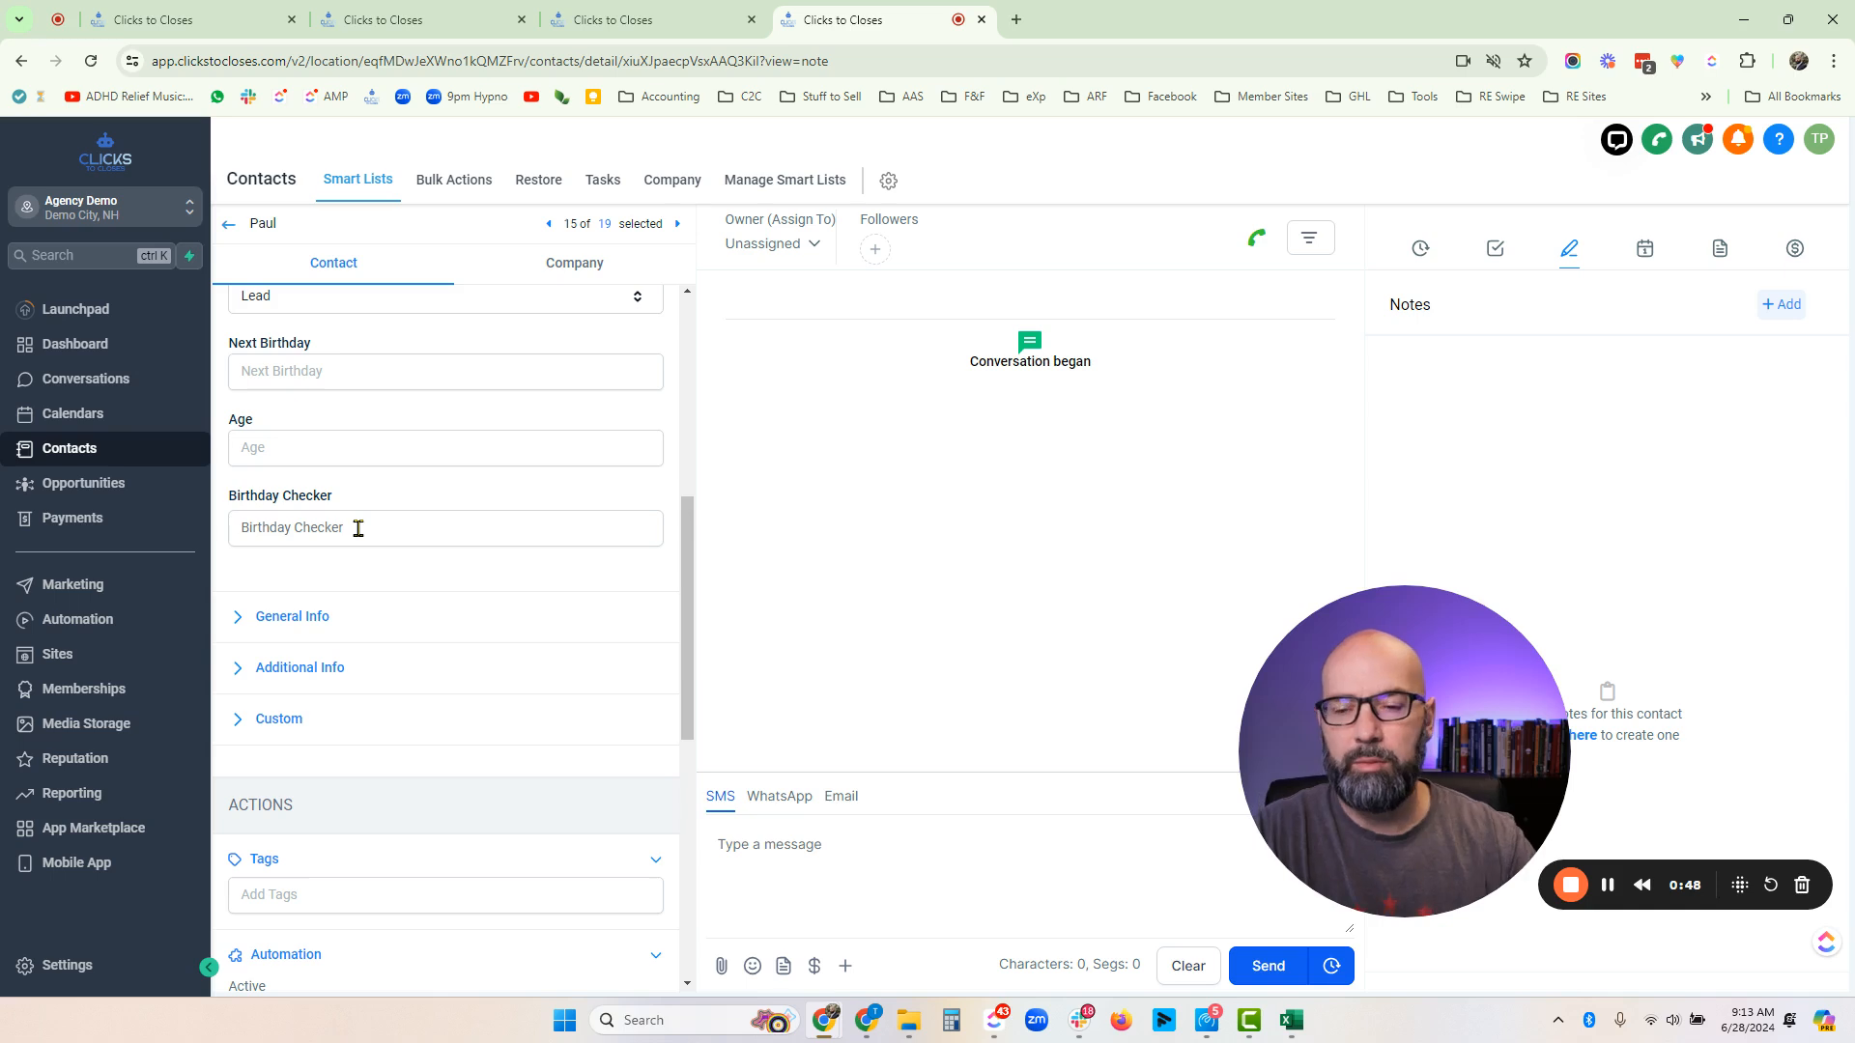
pyautogui.click(358, 528)
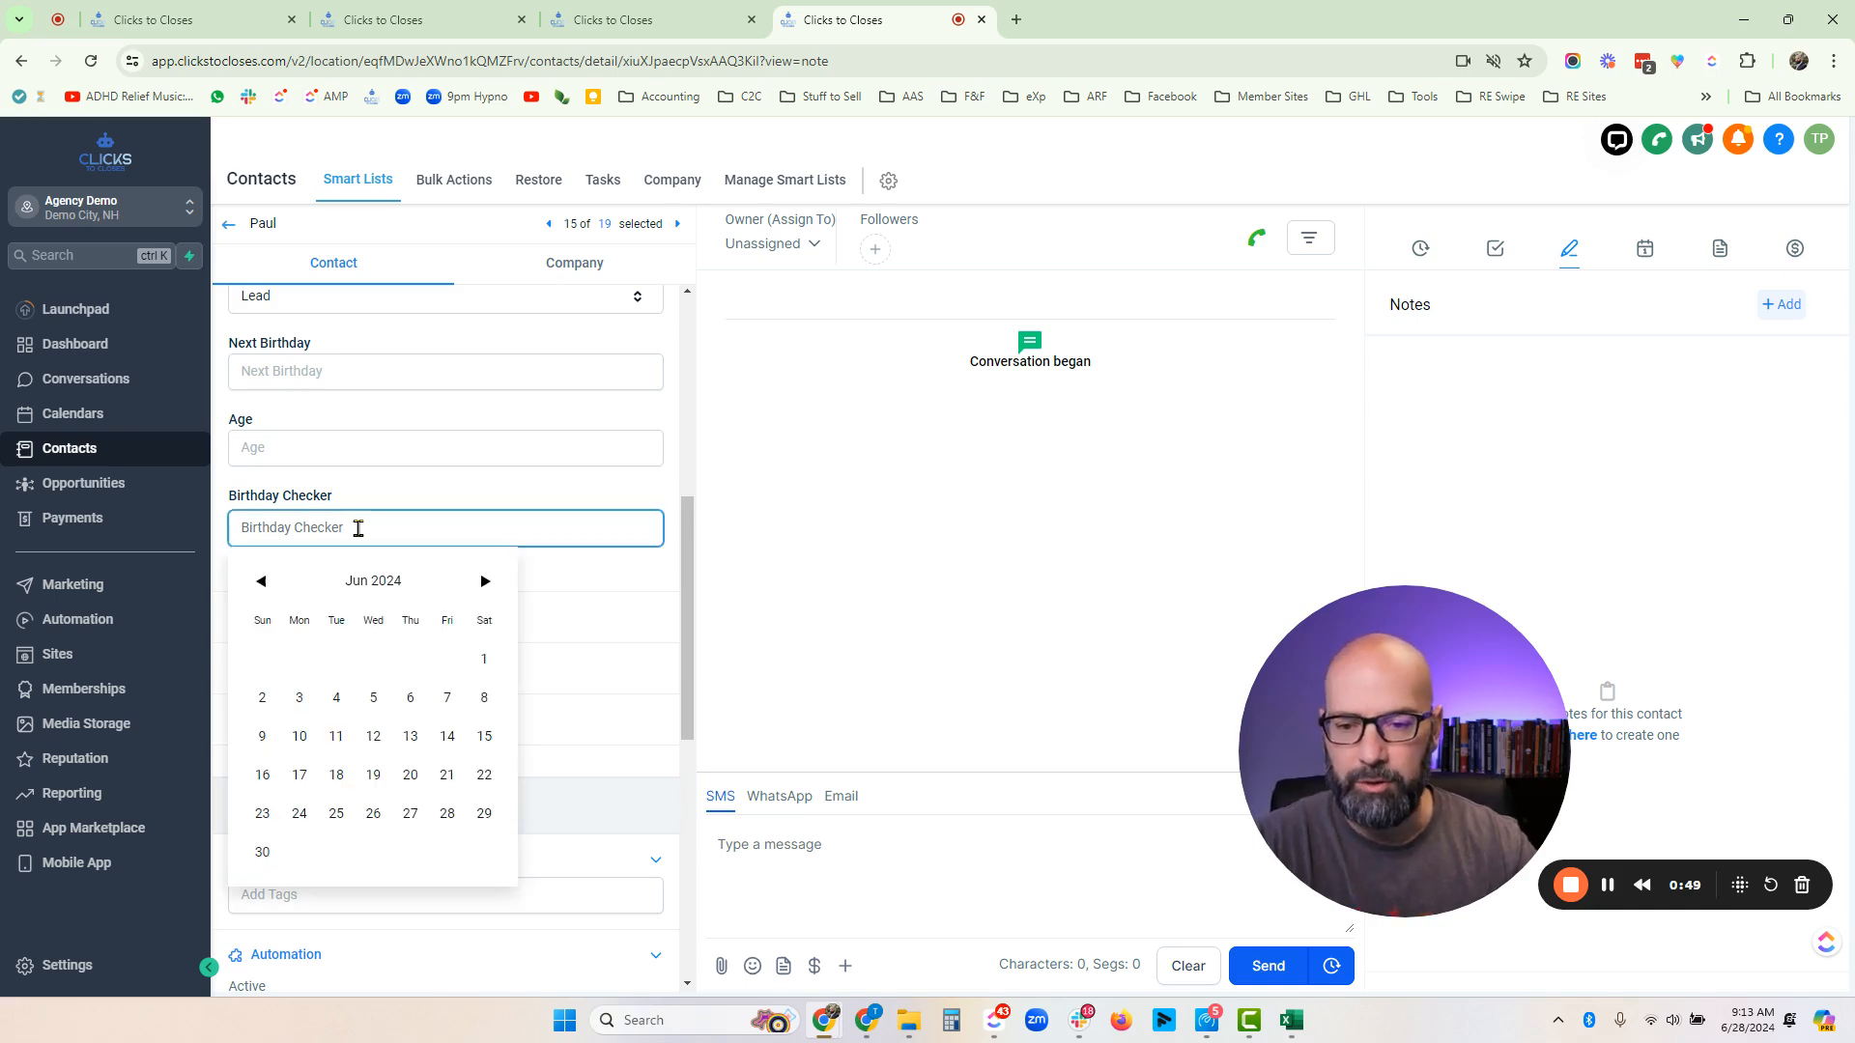
pyautogui.click(322, 592)
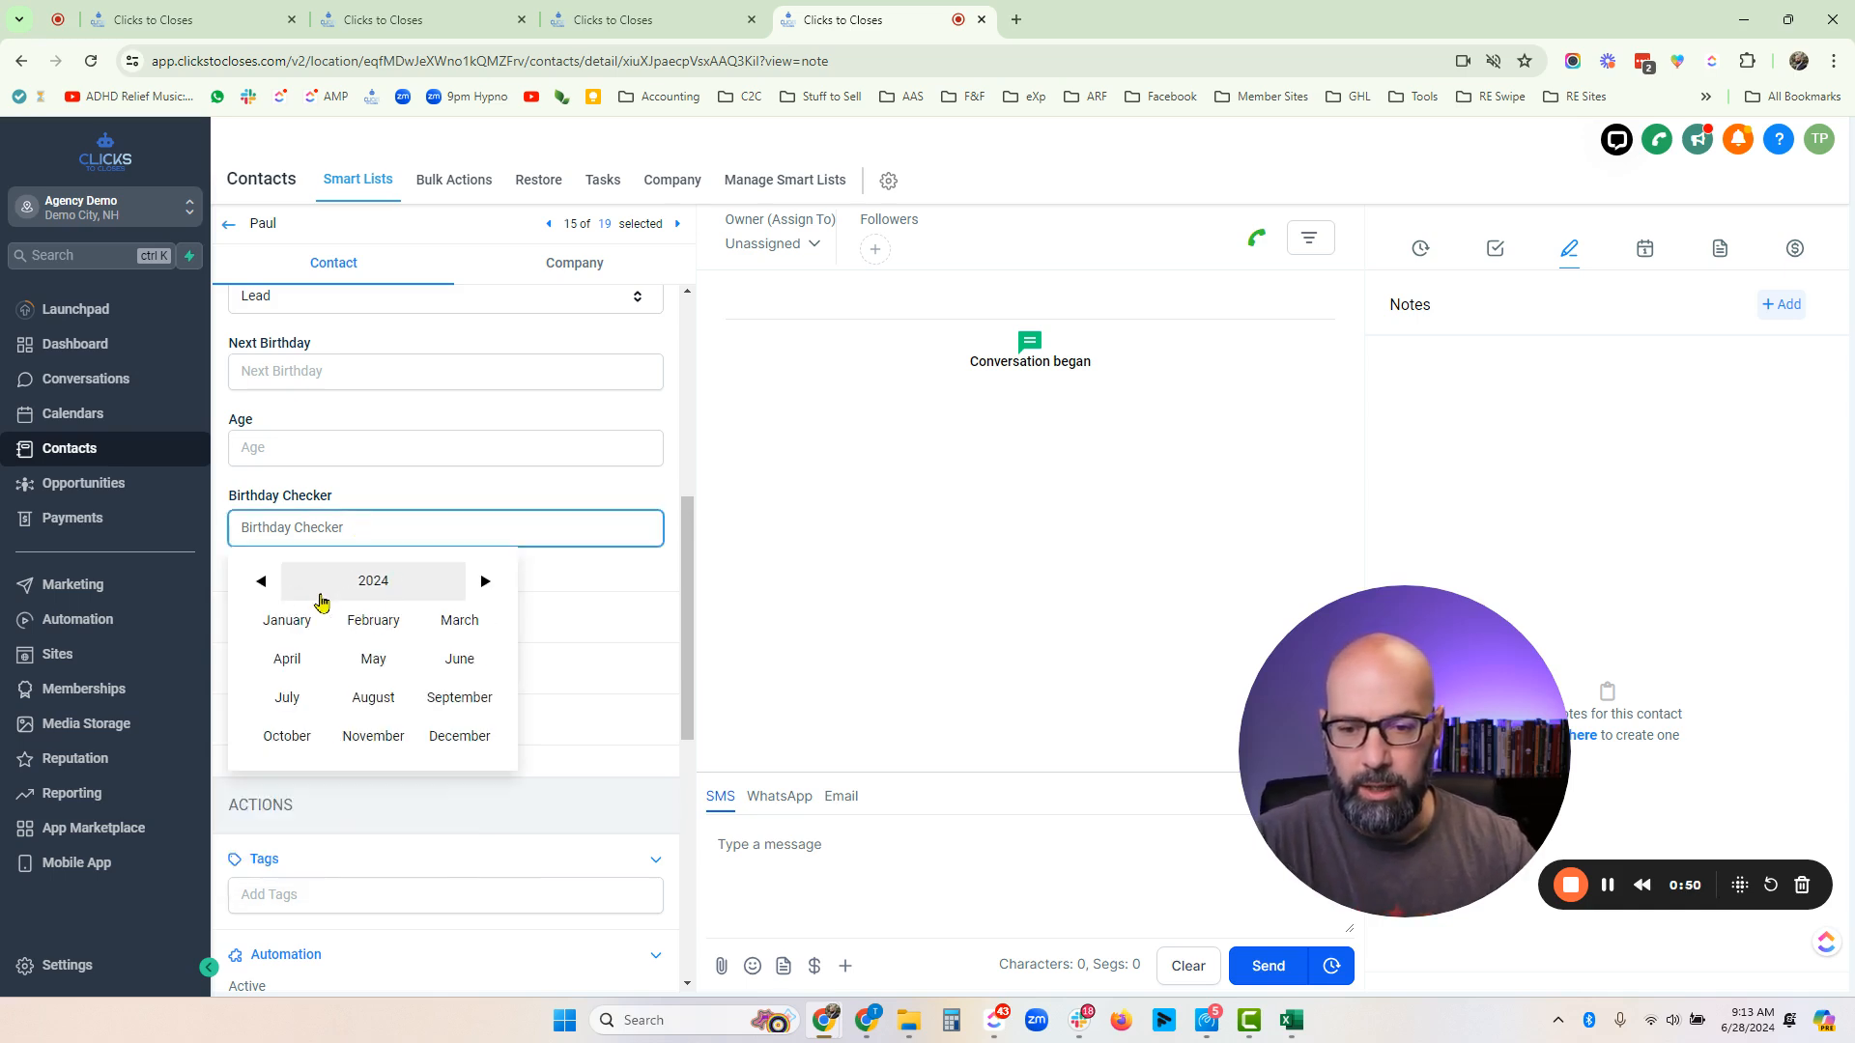
pyautogui.click(261, 581)
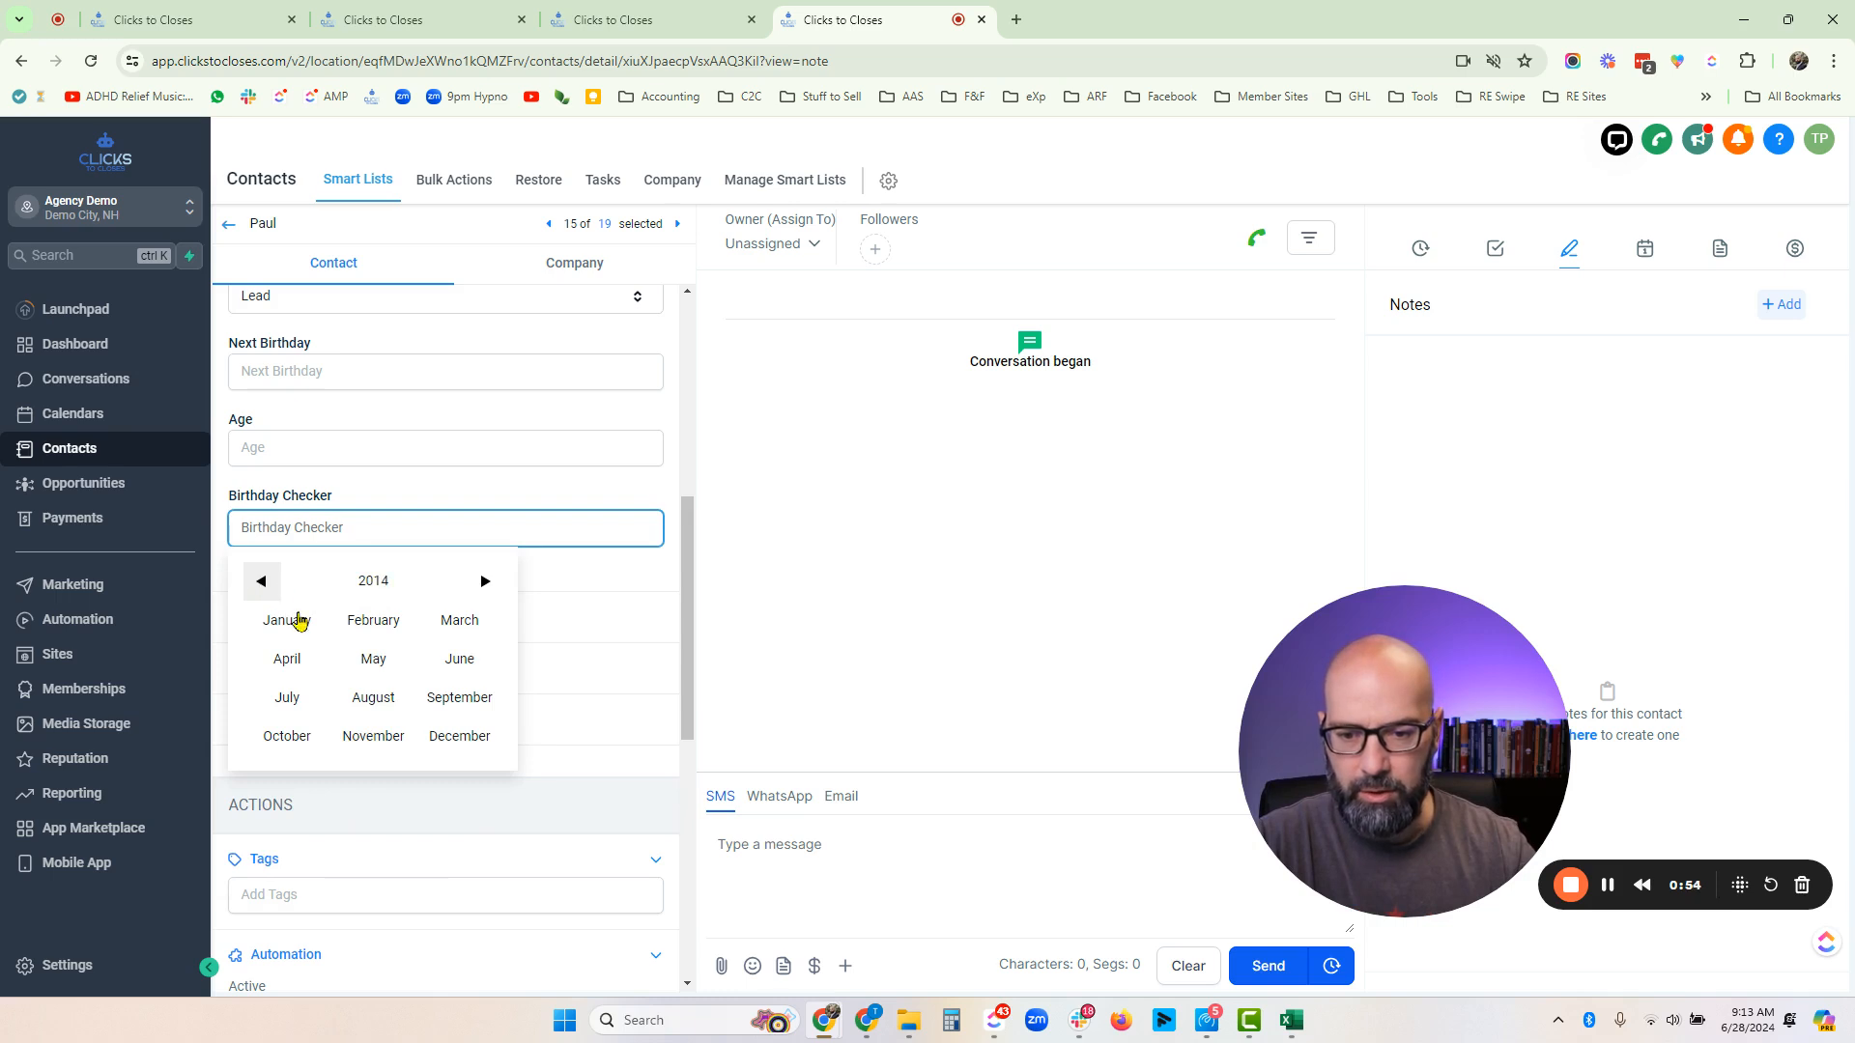
pyautogui.click(373, 697)
pyautogui.click(373, 774)
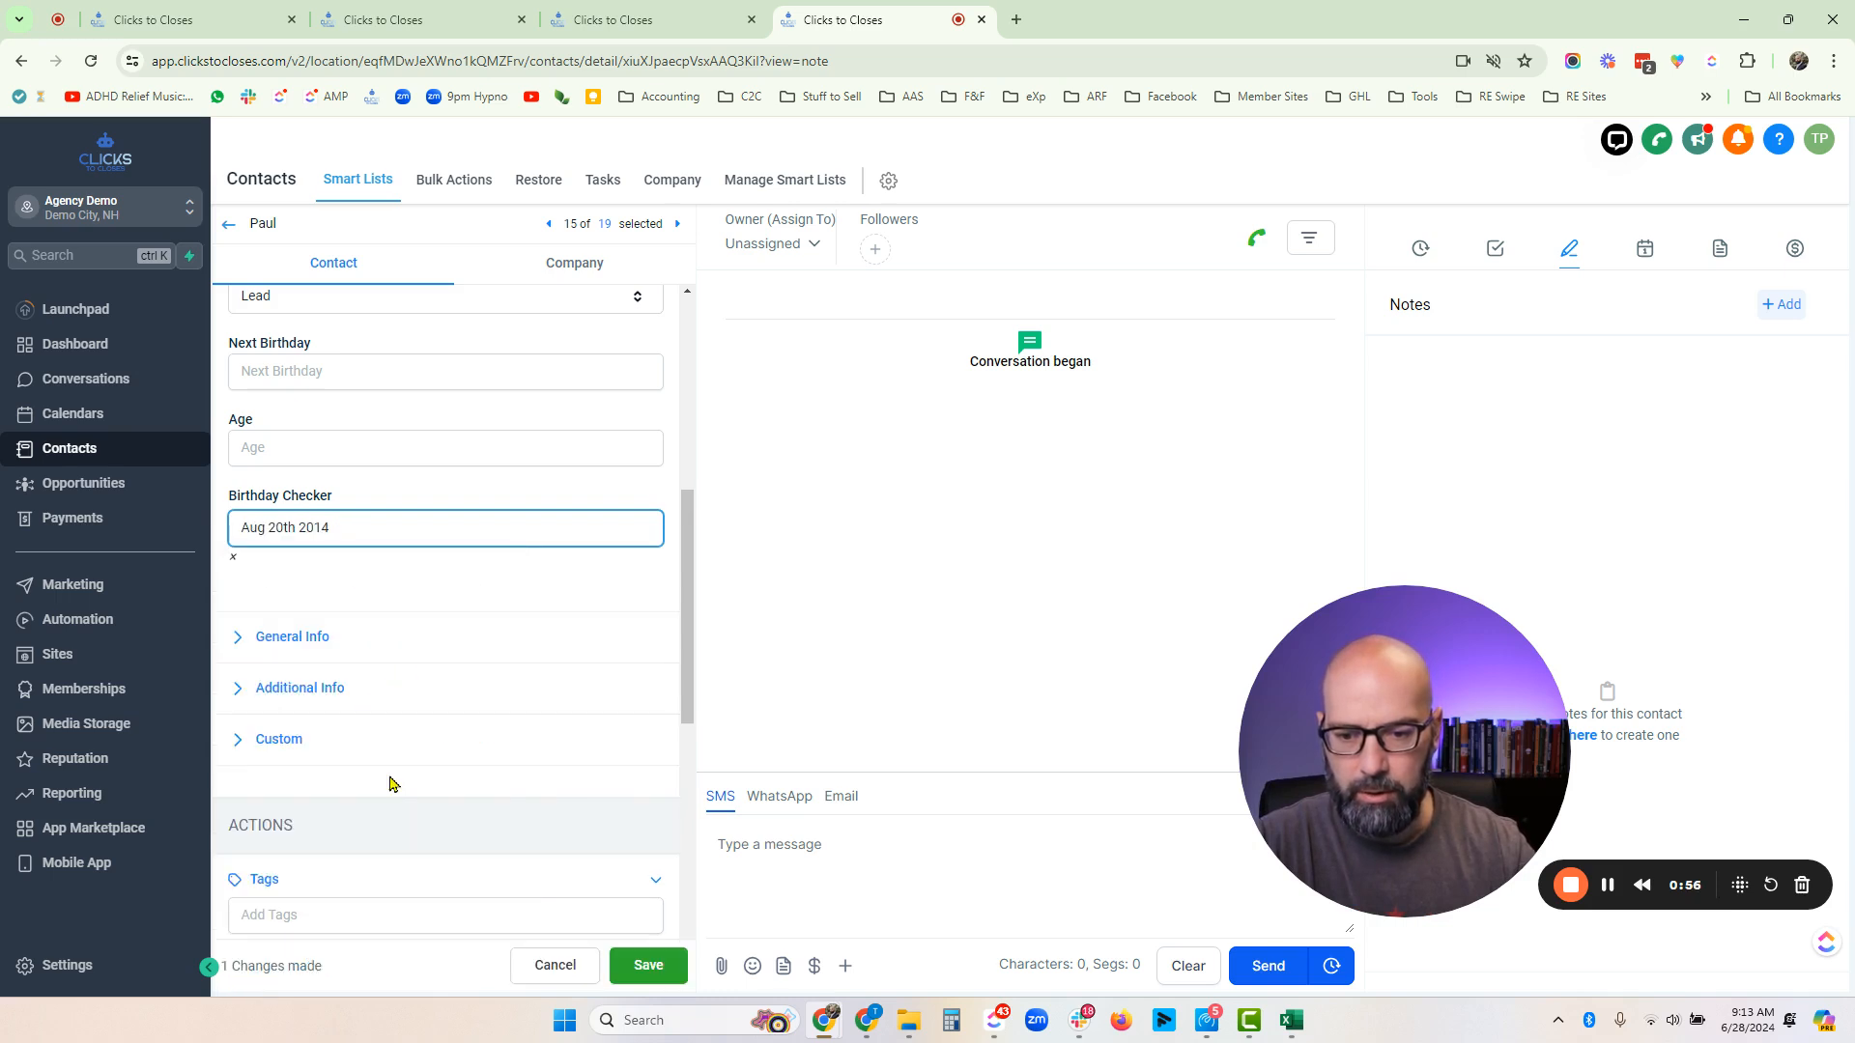
pyautogui.click(648, 965)
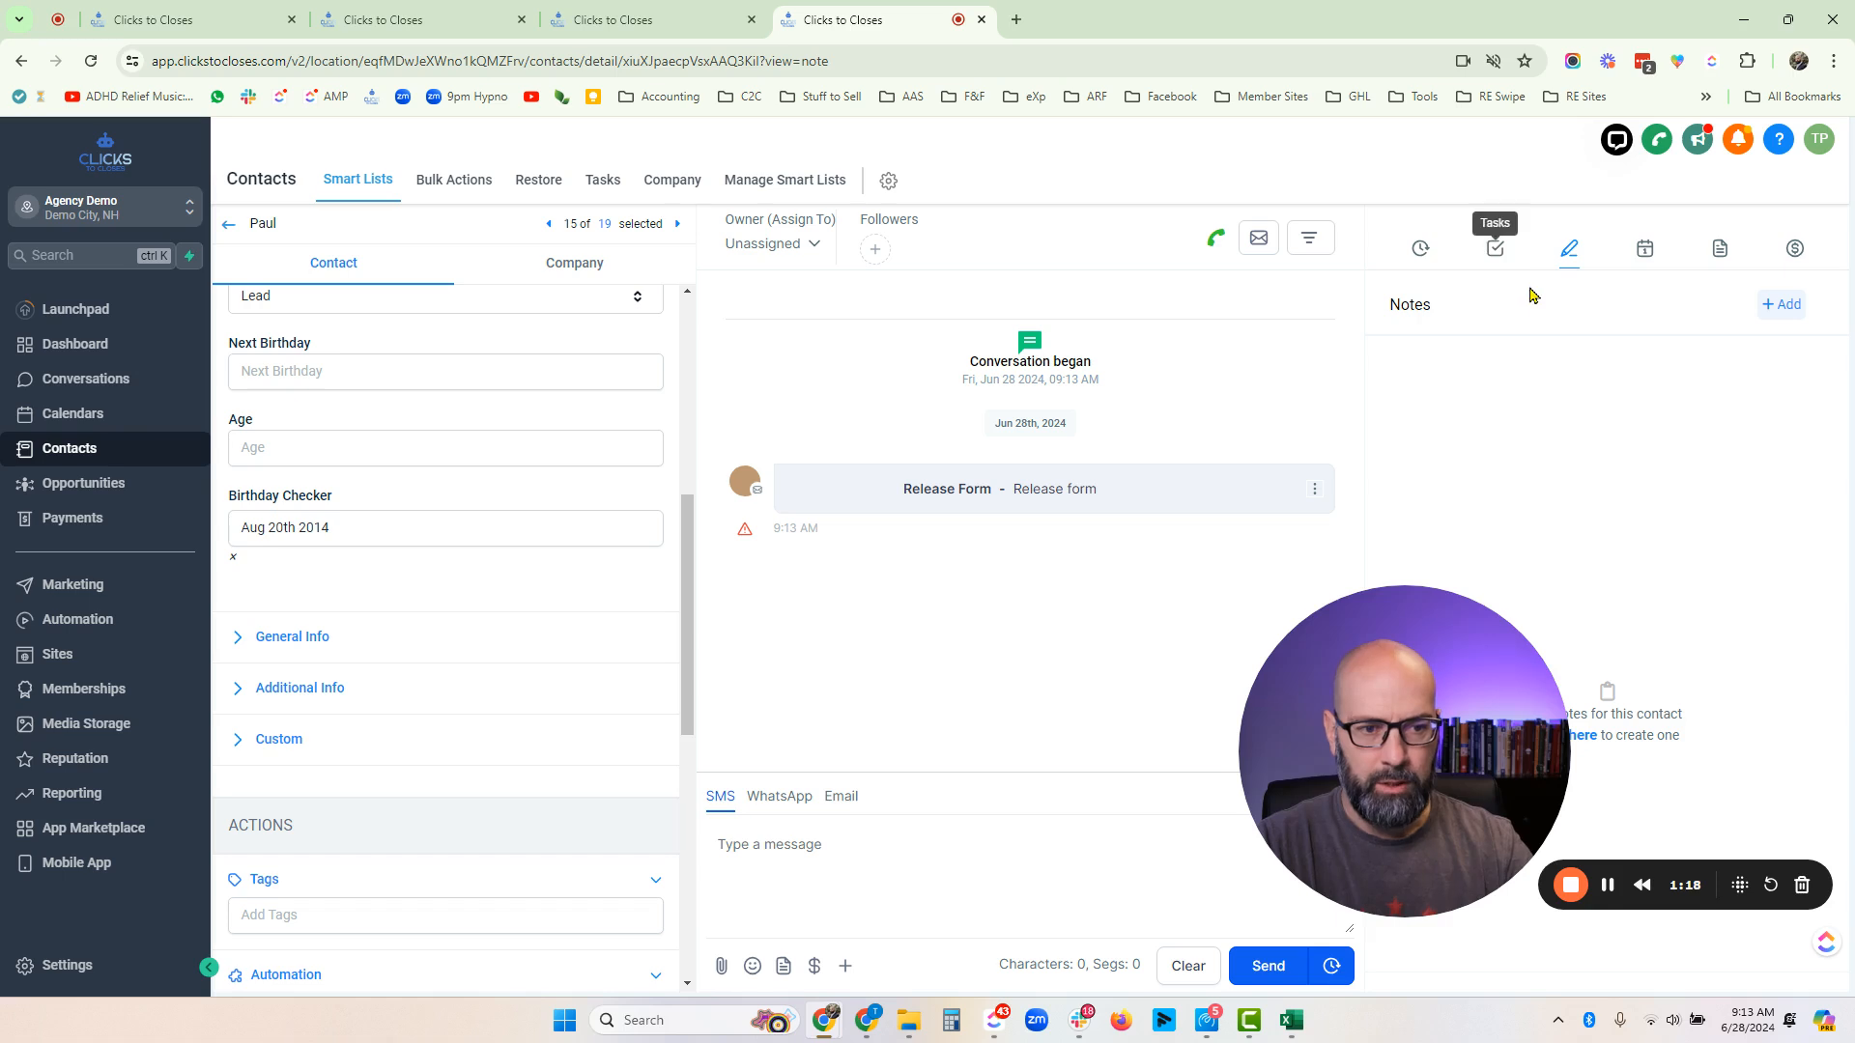
# - Reload Paul's contact record and review its notes, tags and past workflows
pyautogui.scroll(-4, 365, 495)
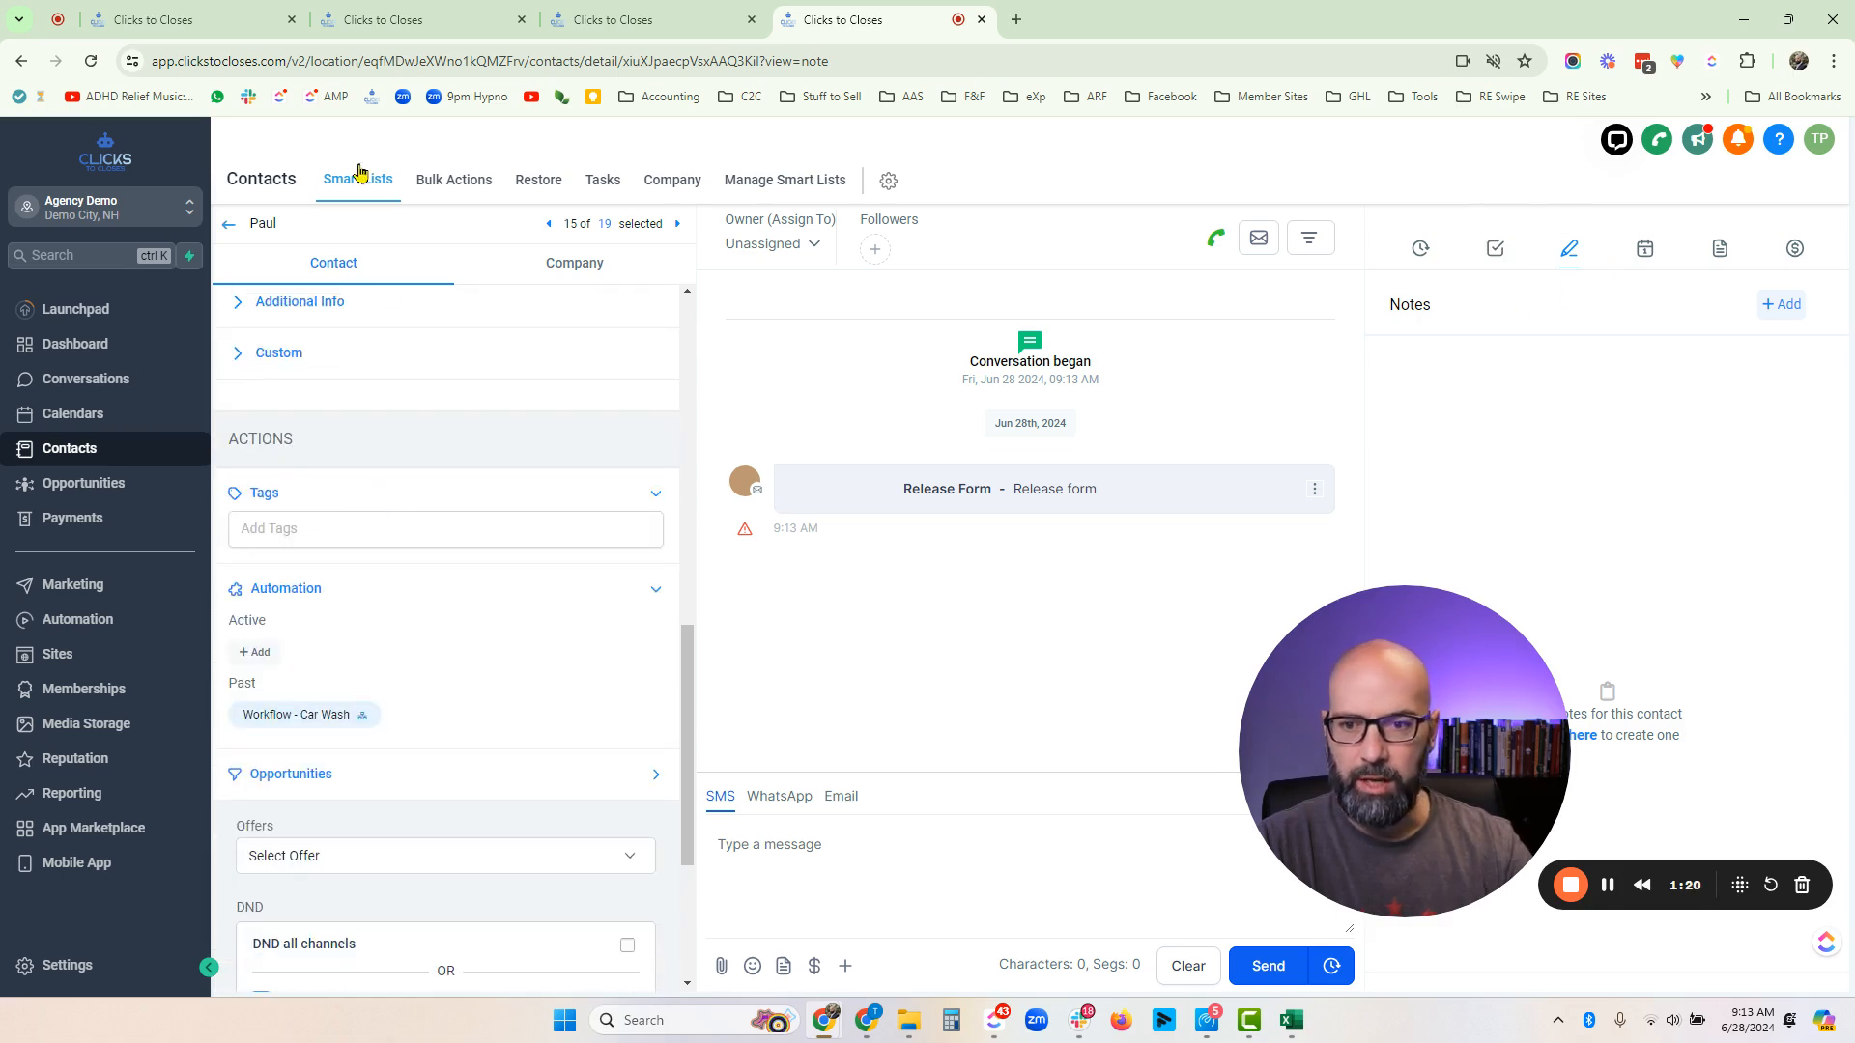
pyautogui.click(90, 61)
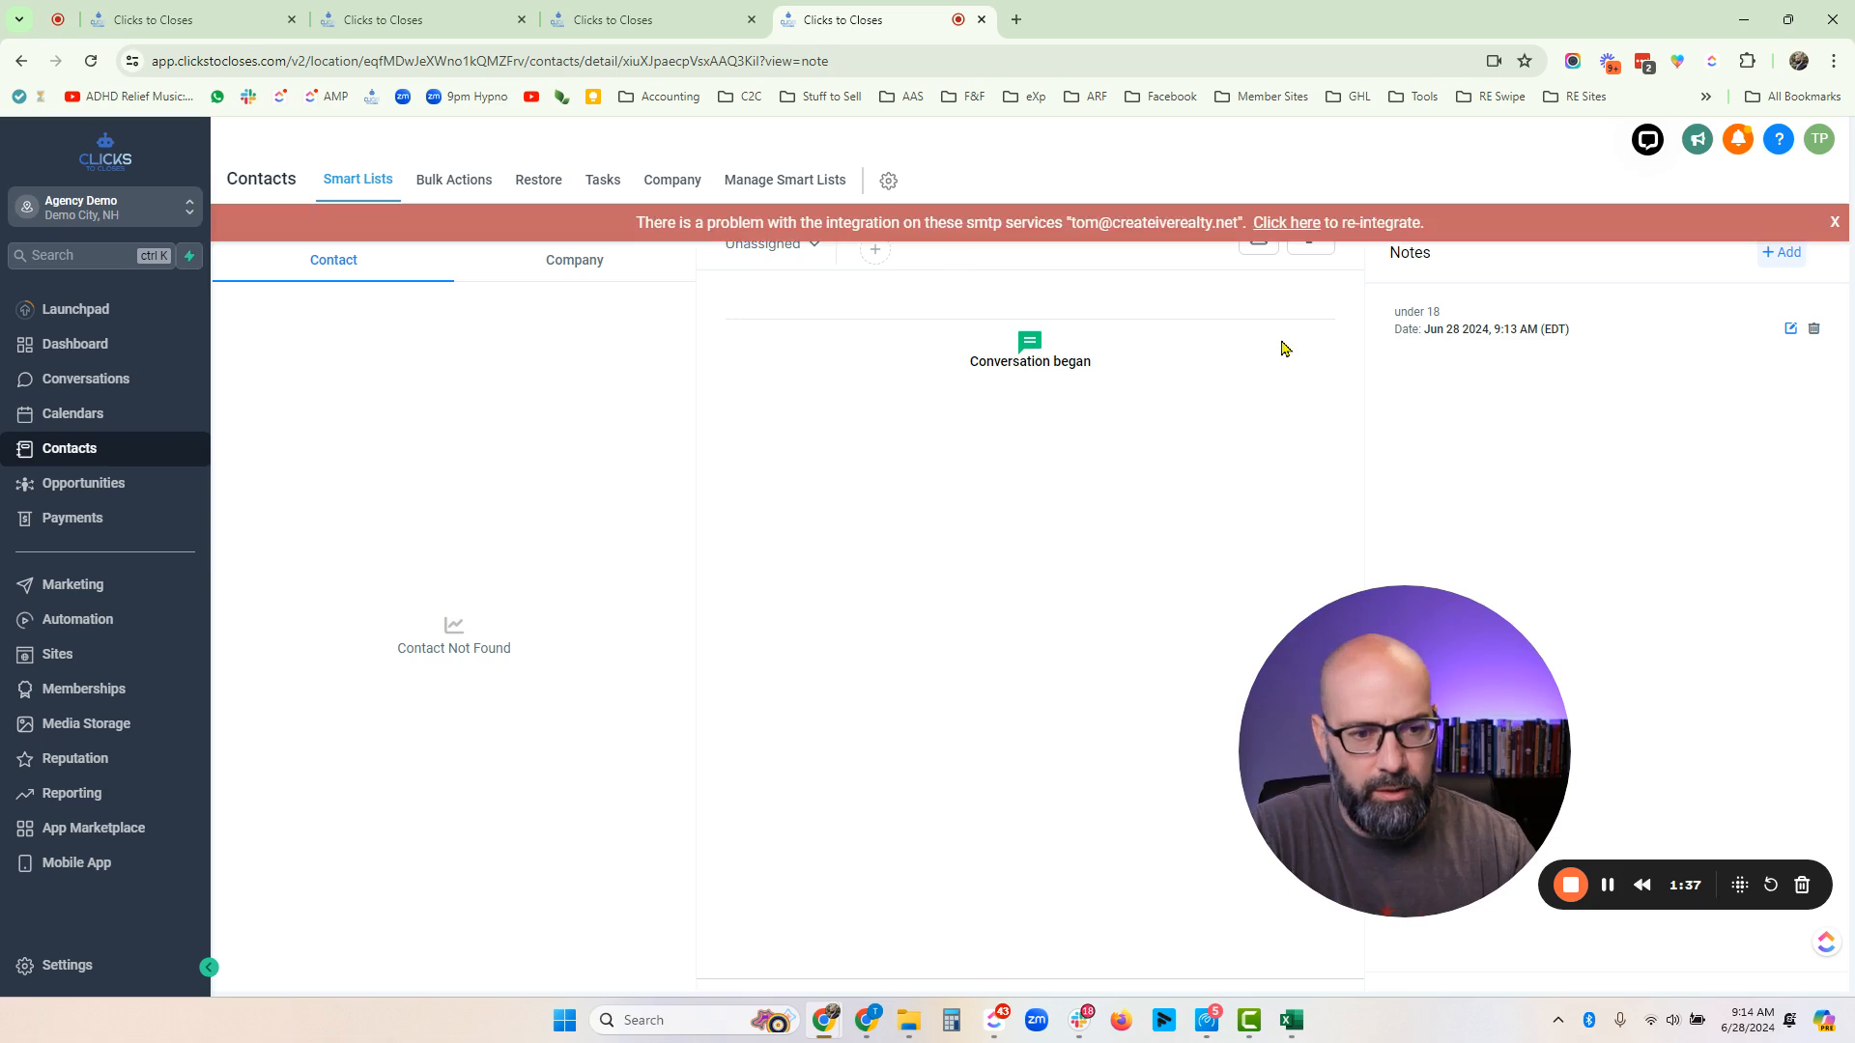
pyautogui.click(1834, 223)
pyautogui.scroll(-10, 334, 730)
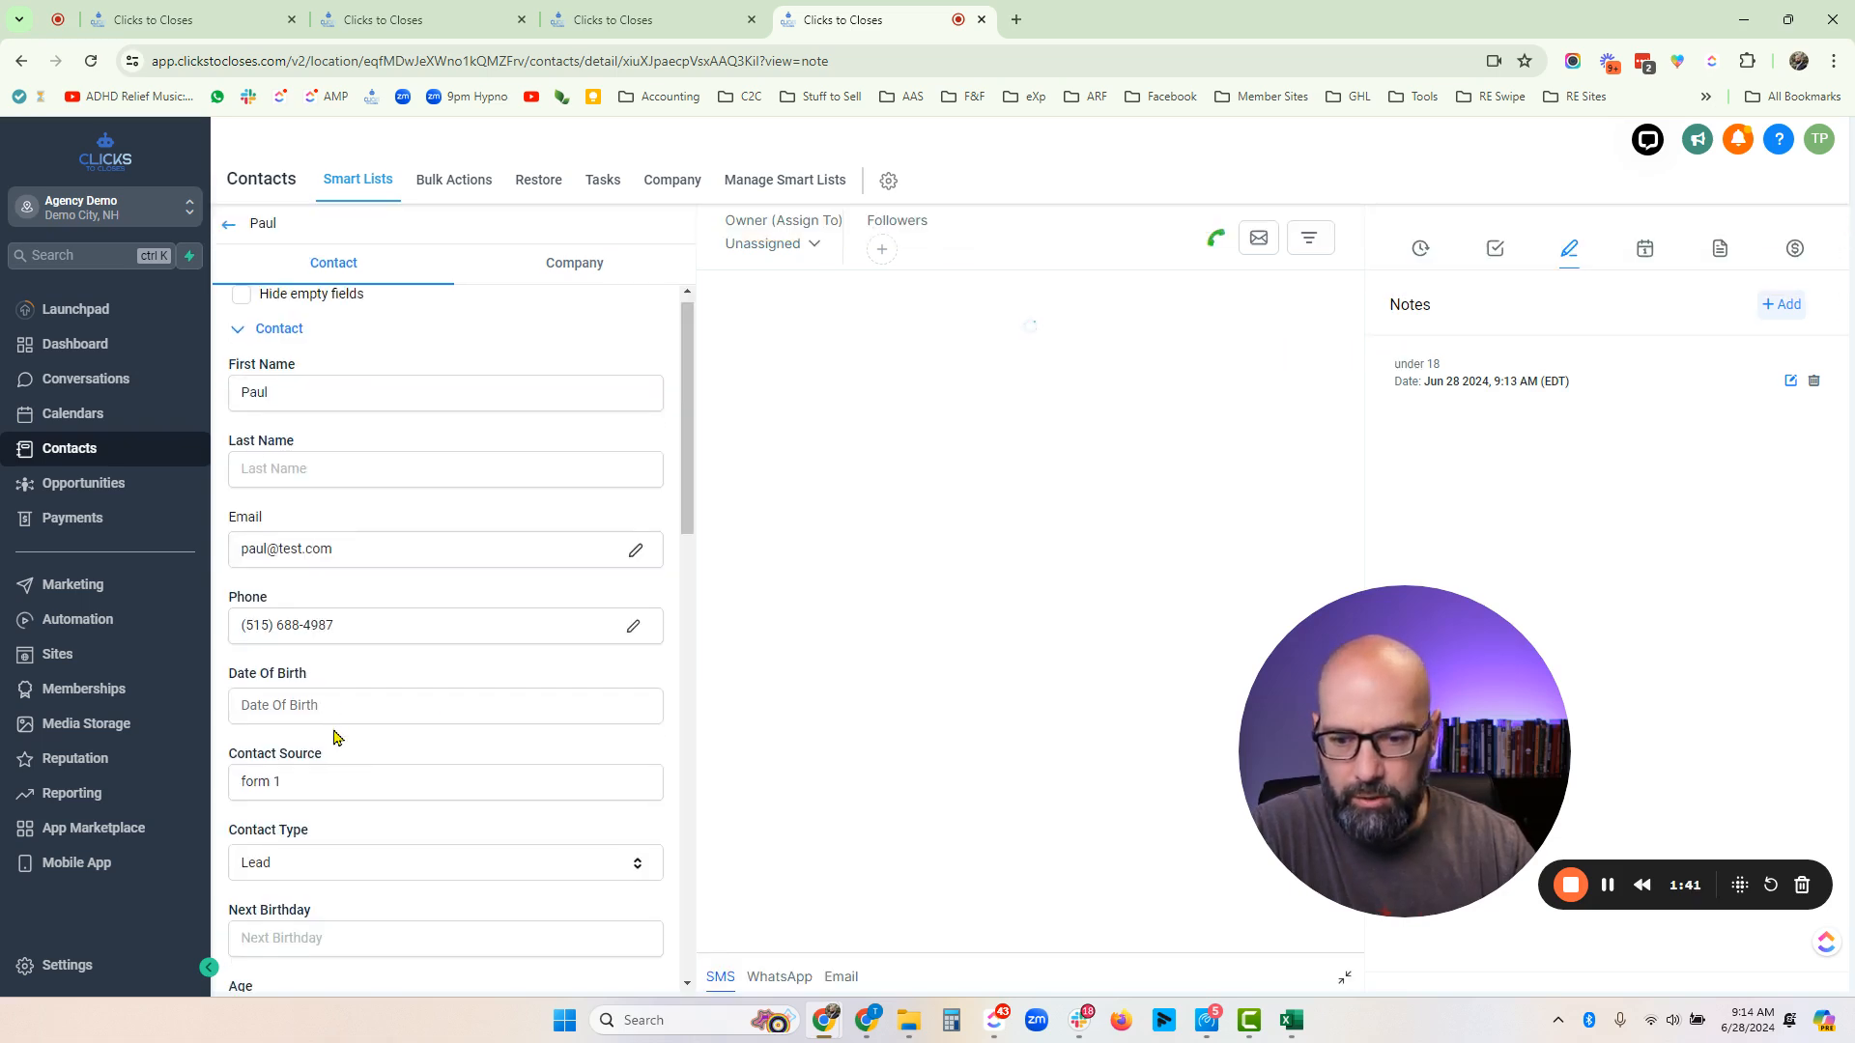
pyautogui.scroll(-2, 290, 623)
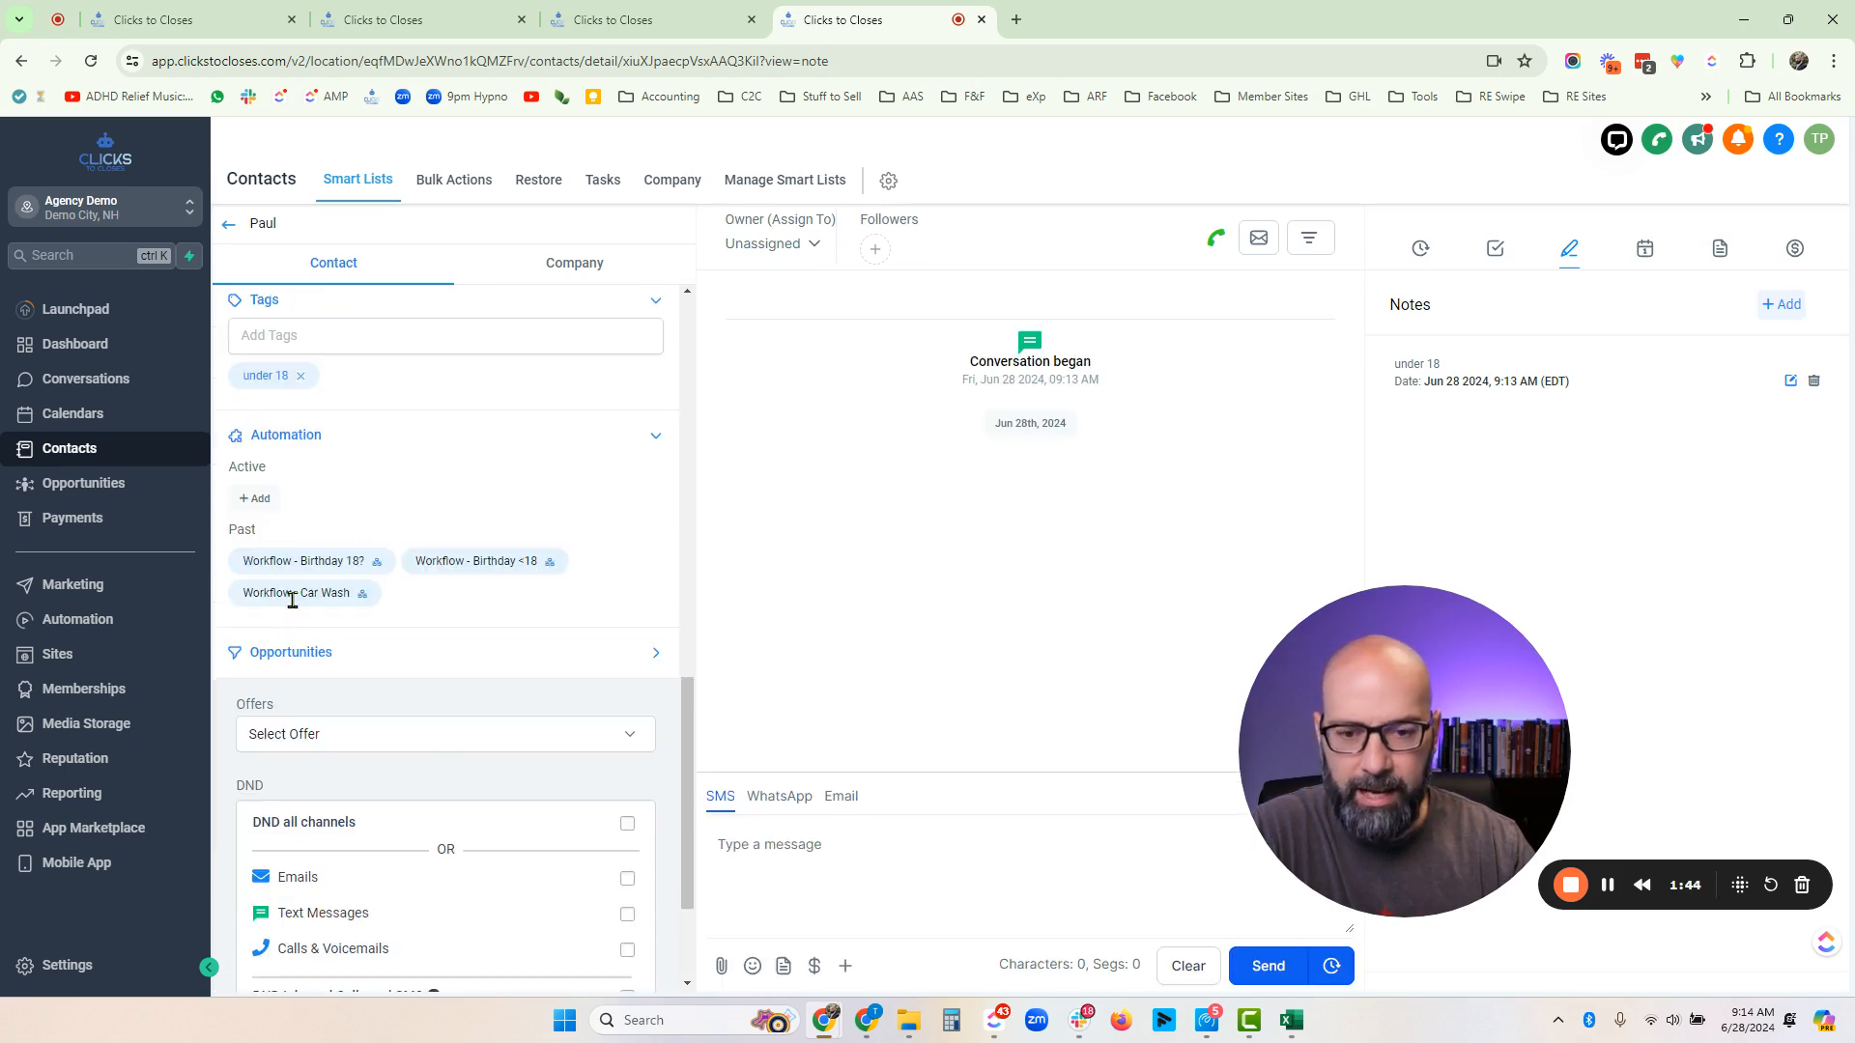
pyautogui.click(340, 197)
pyautogui.scroll(-5, 691, 464)
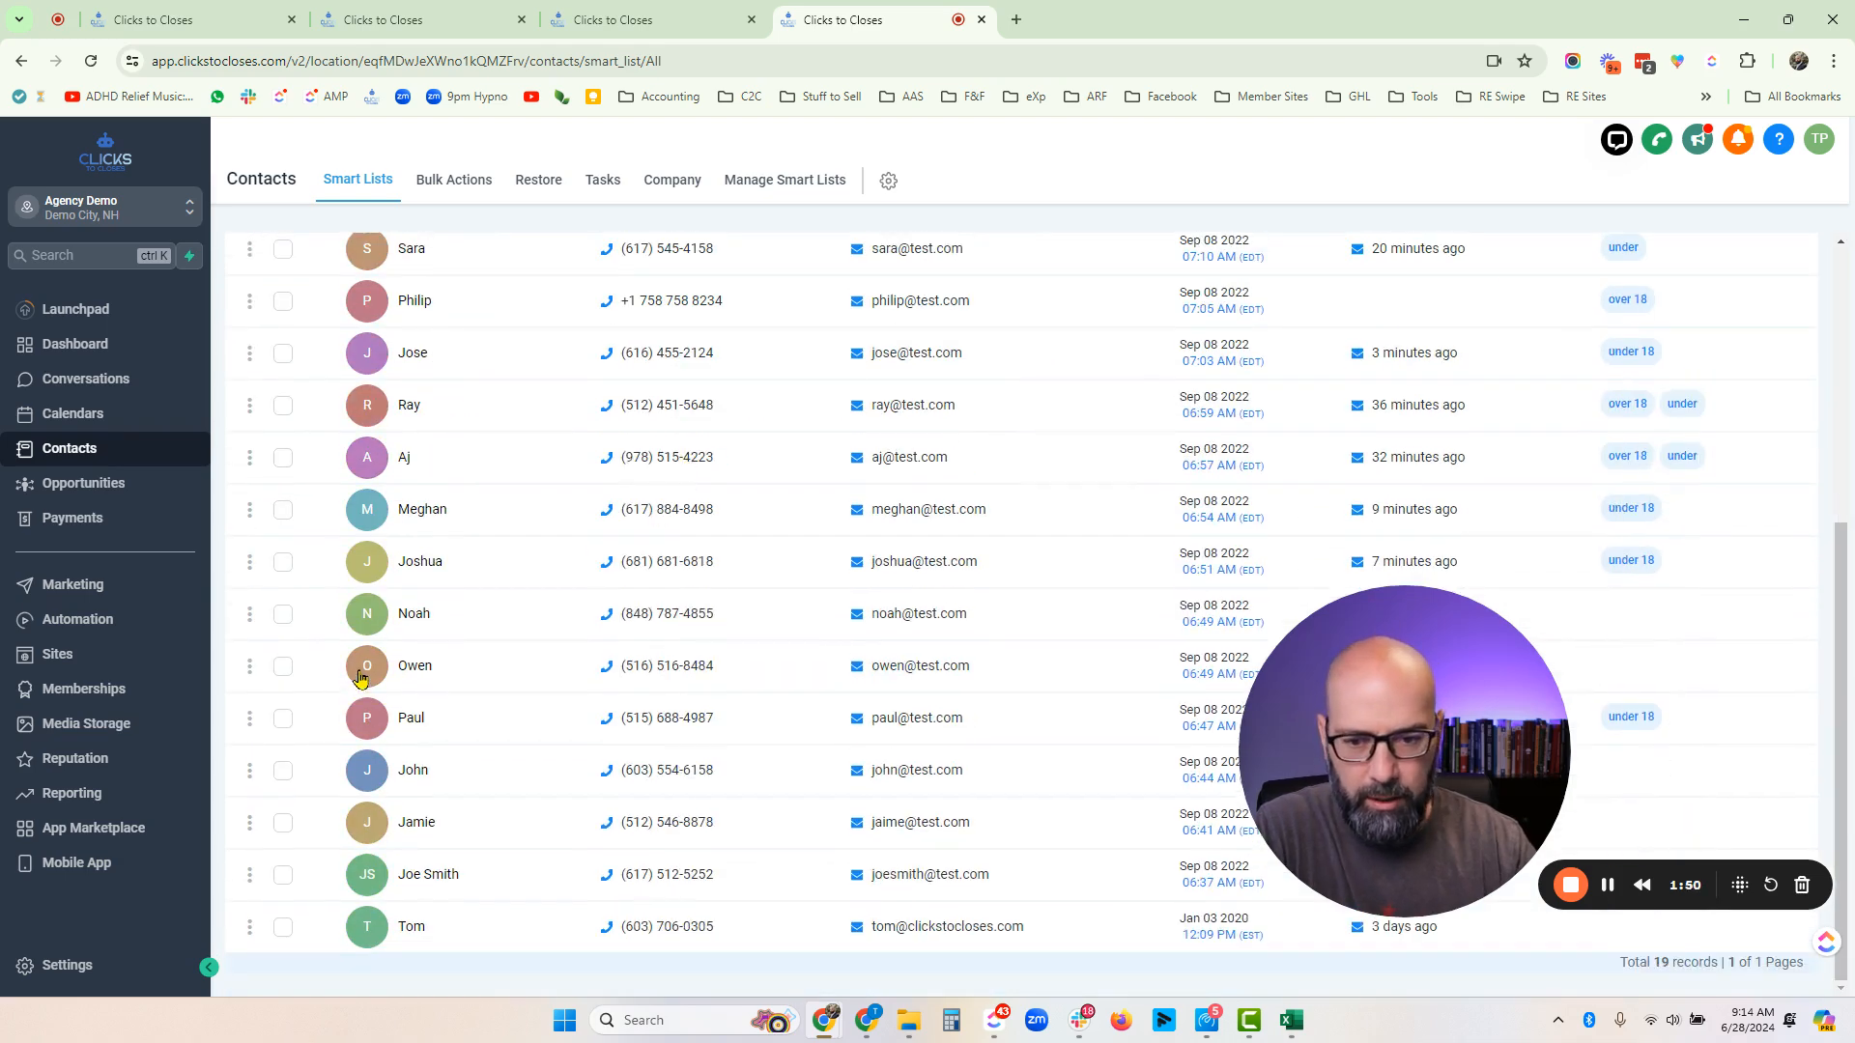
pyautogui.click(424, 829)
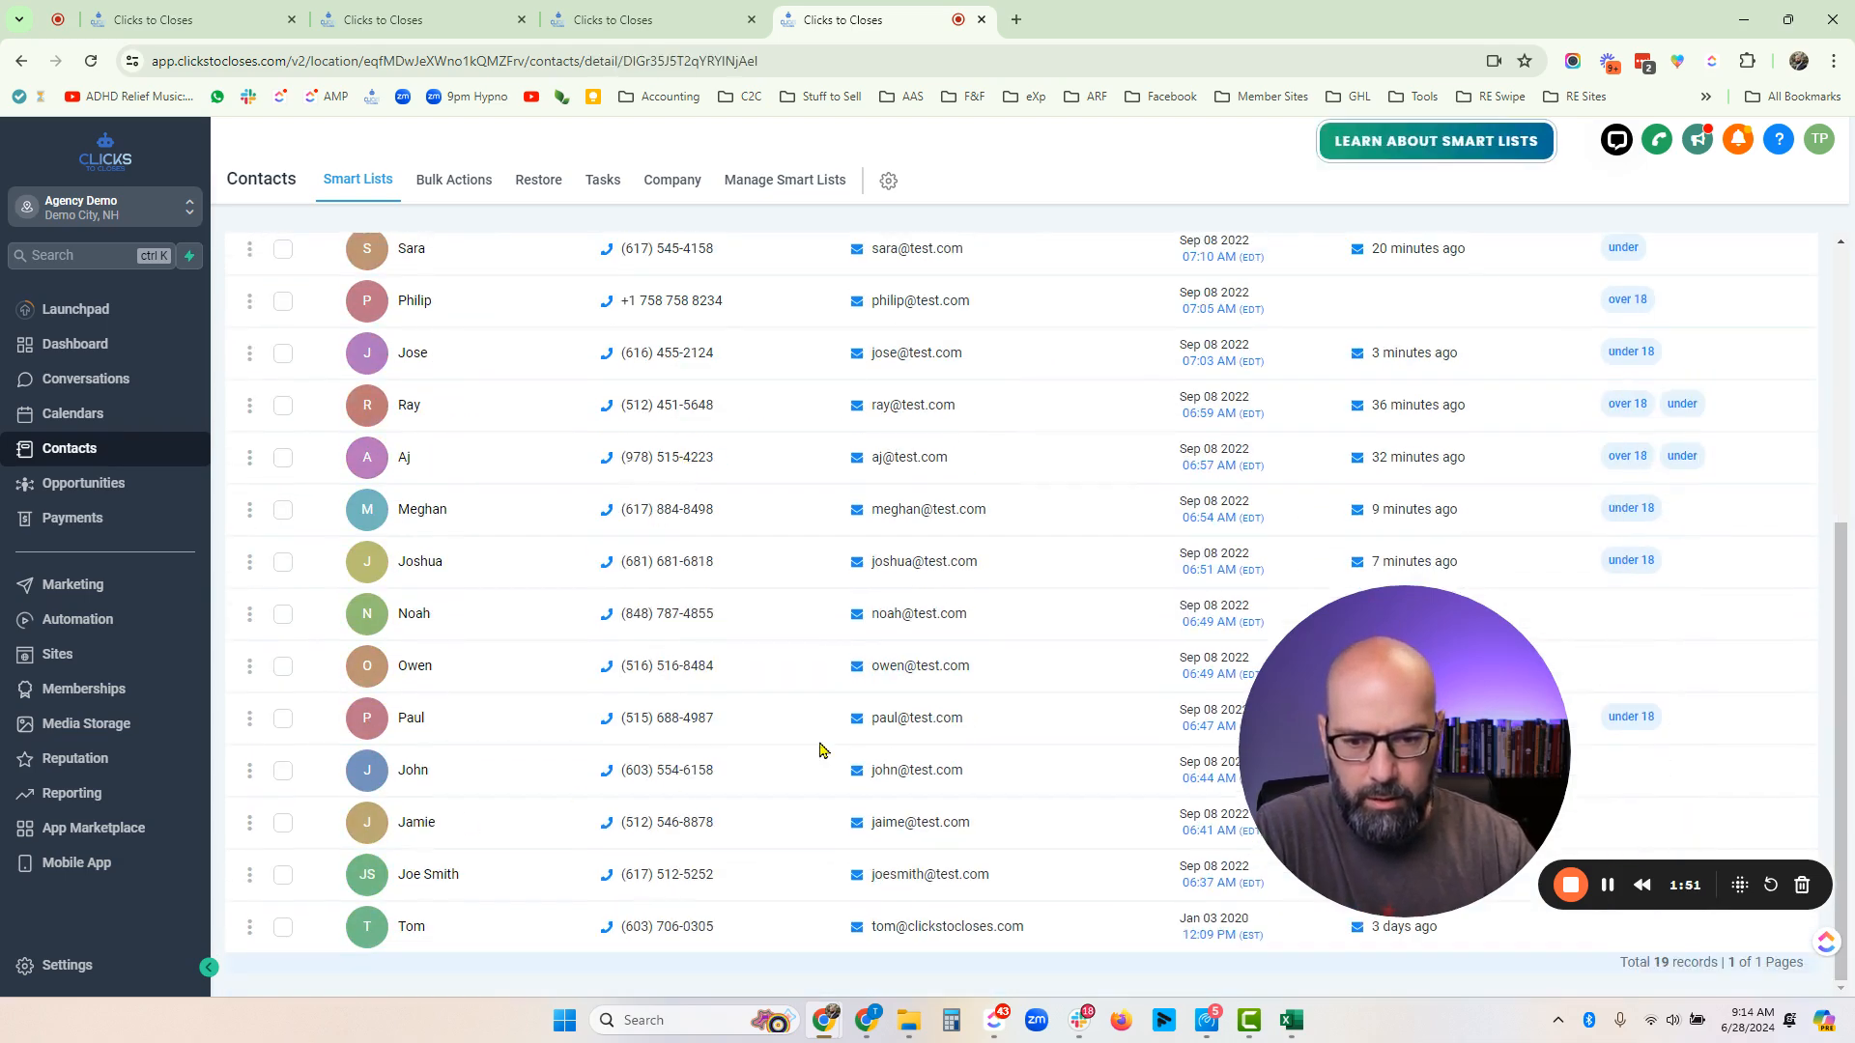
pyautogui.scroll(-5, 406, 584)
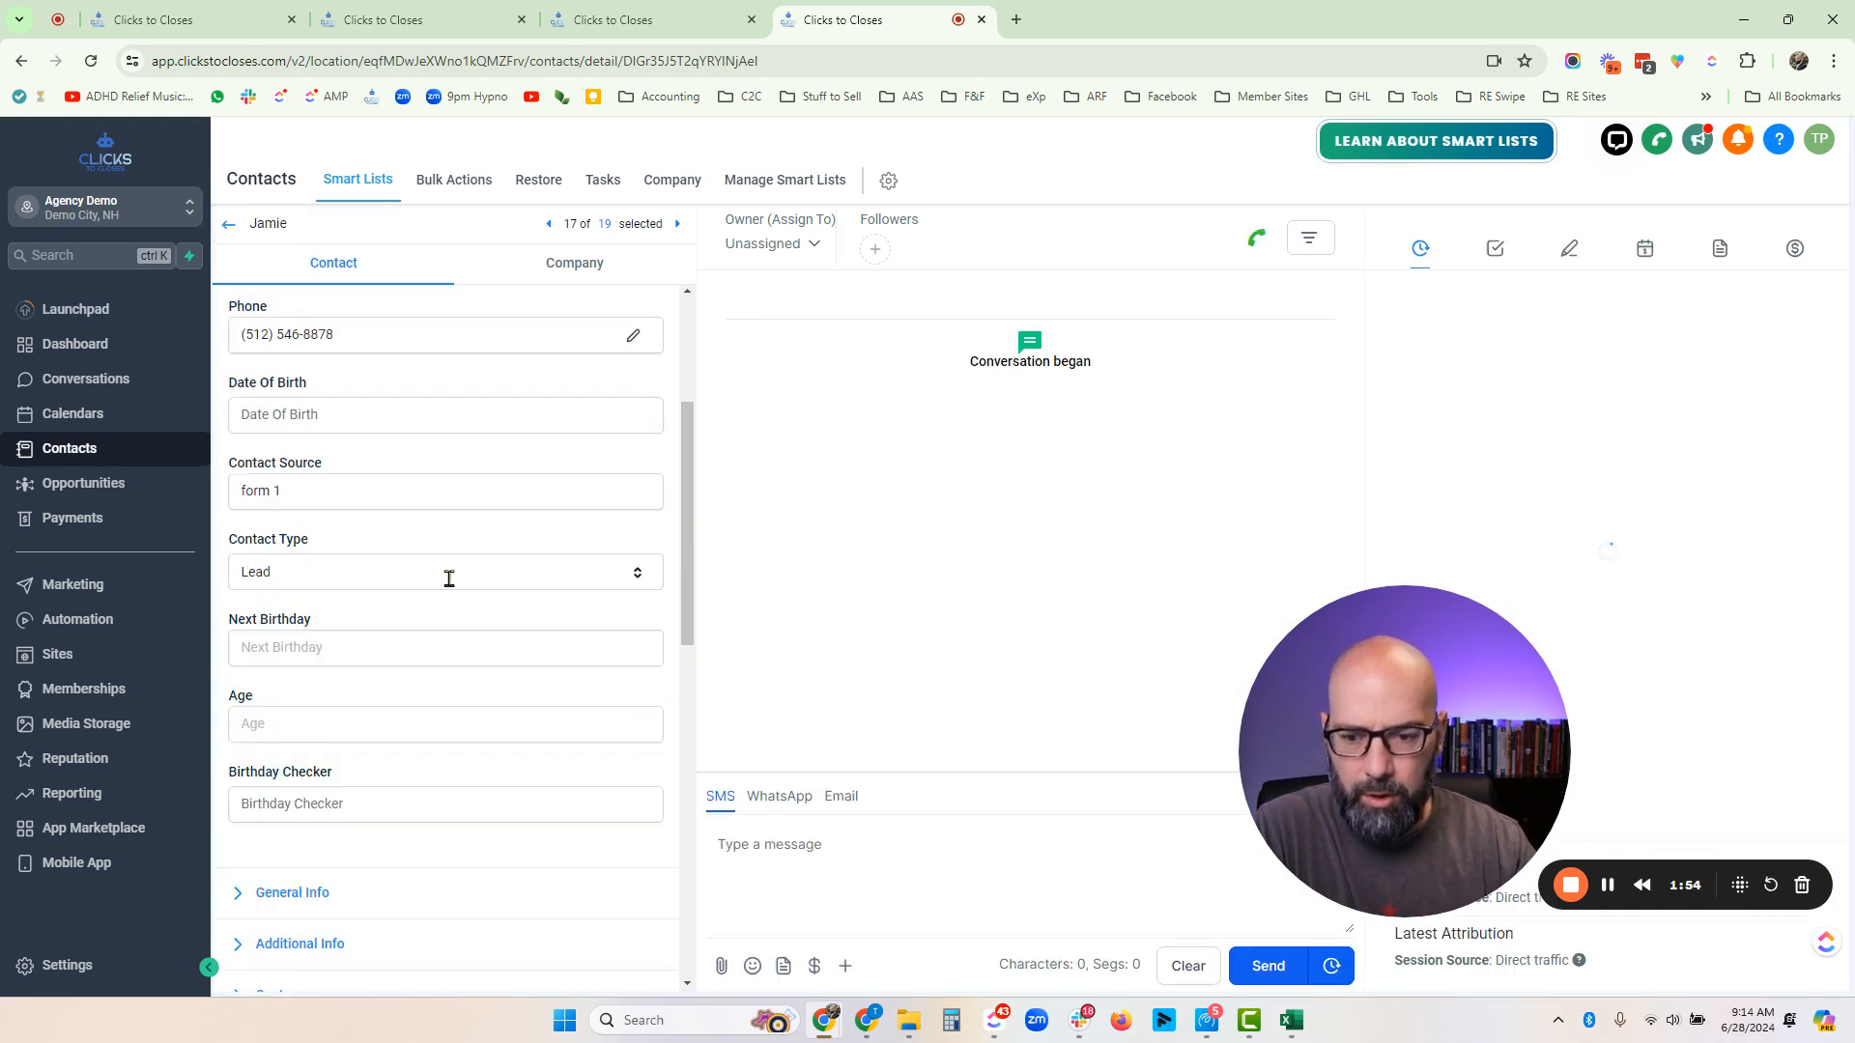
pyautogui.click(353, 623)
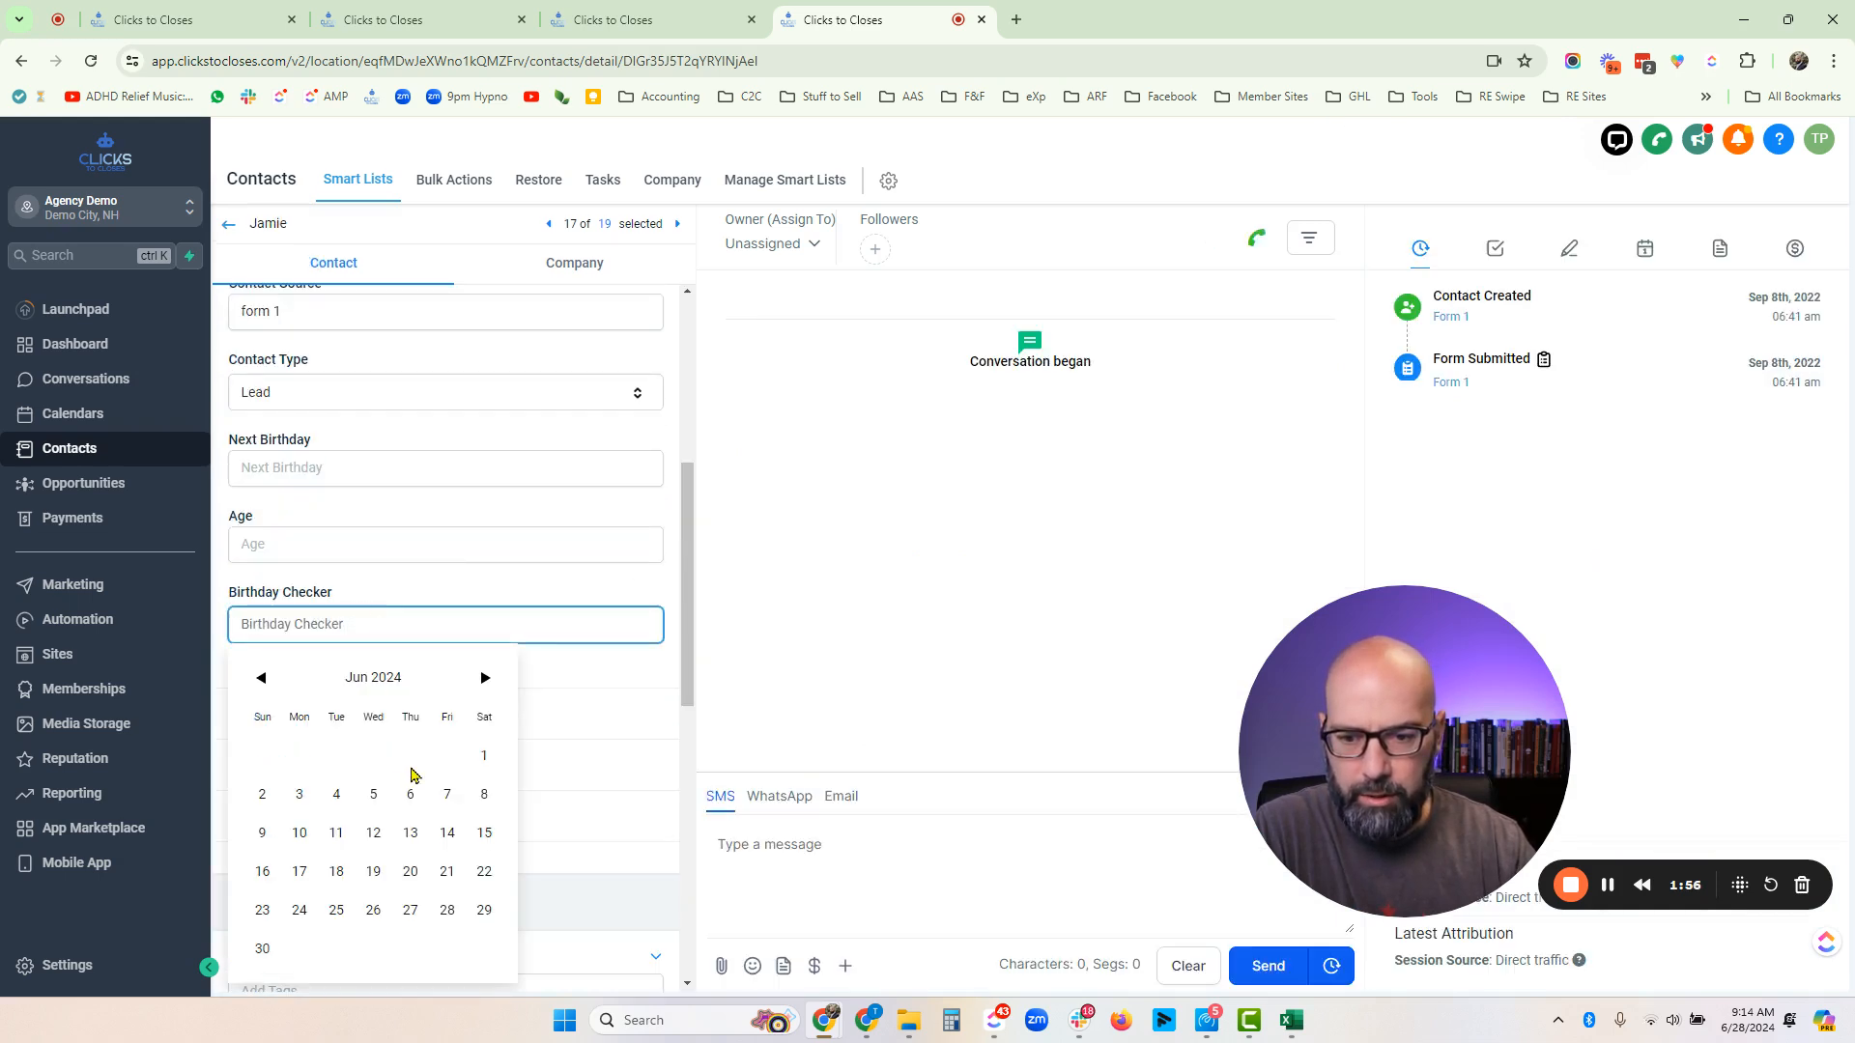
pyautogui.click(294, 678)
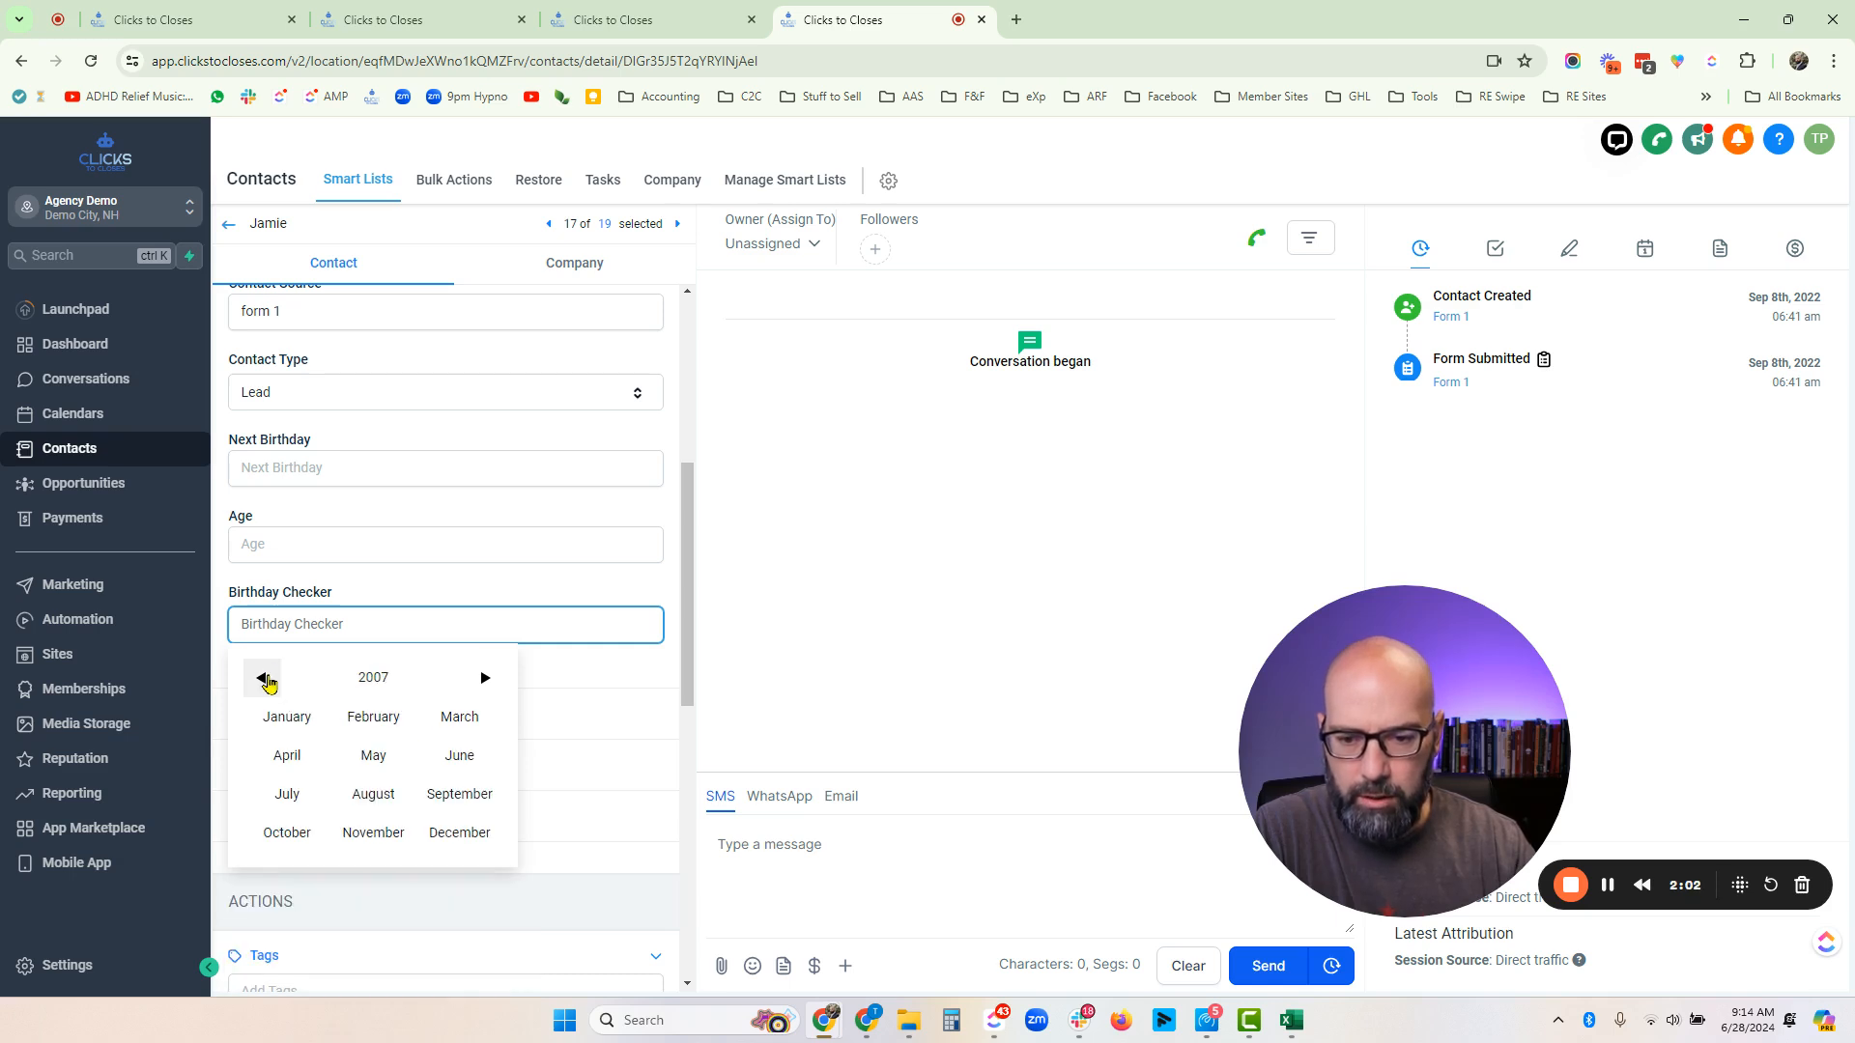
pyautogui.click(263, 679)
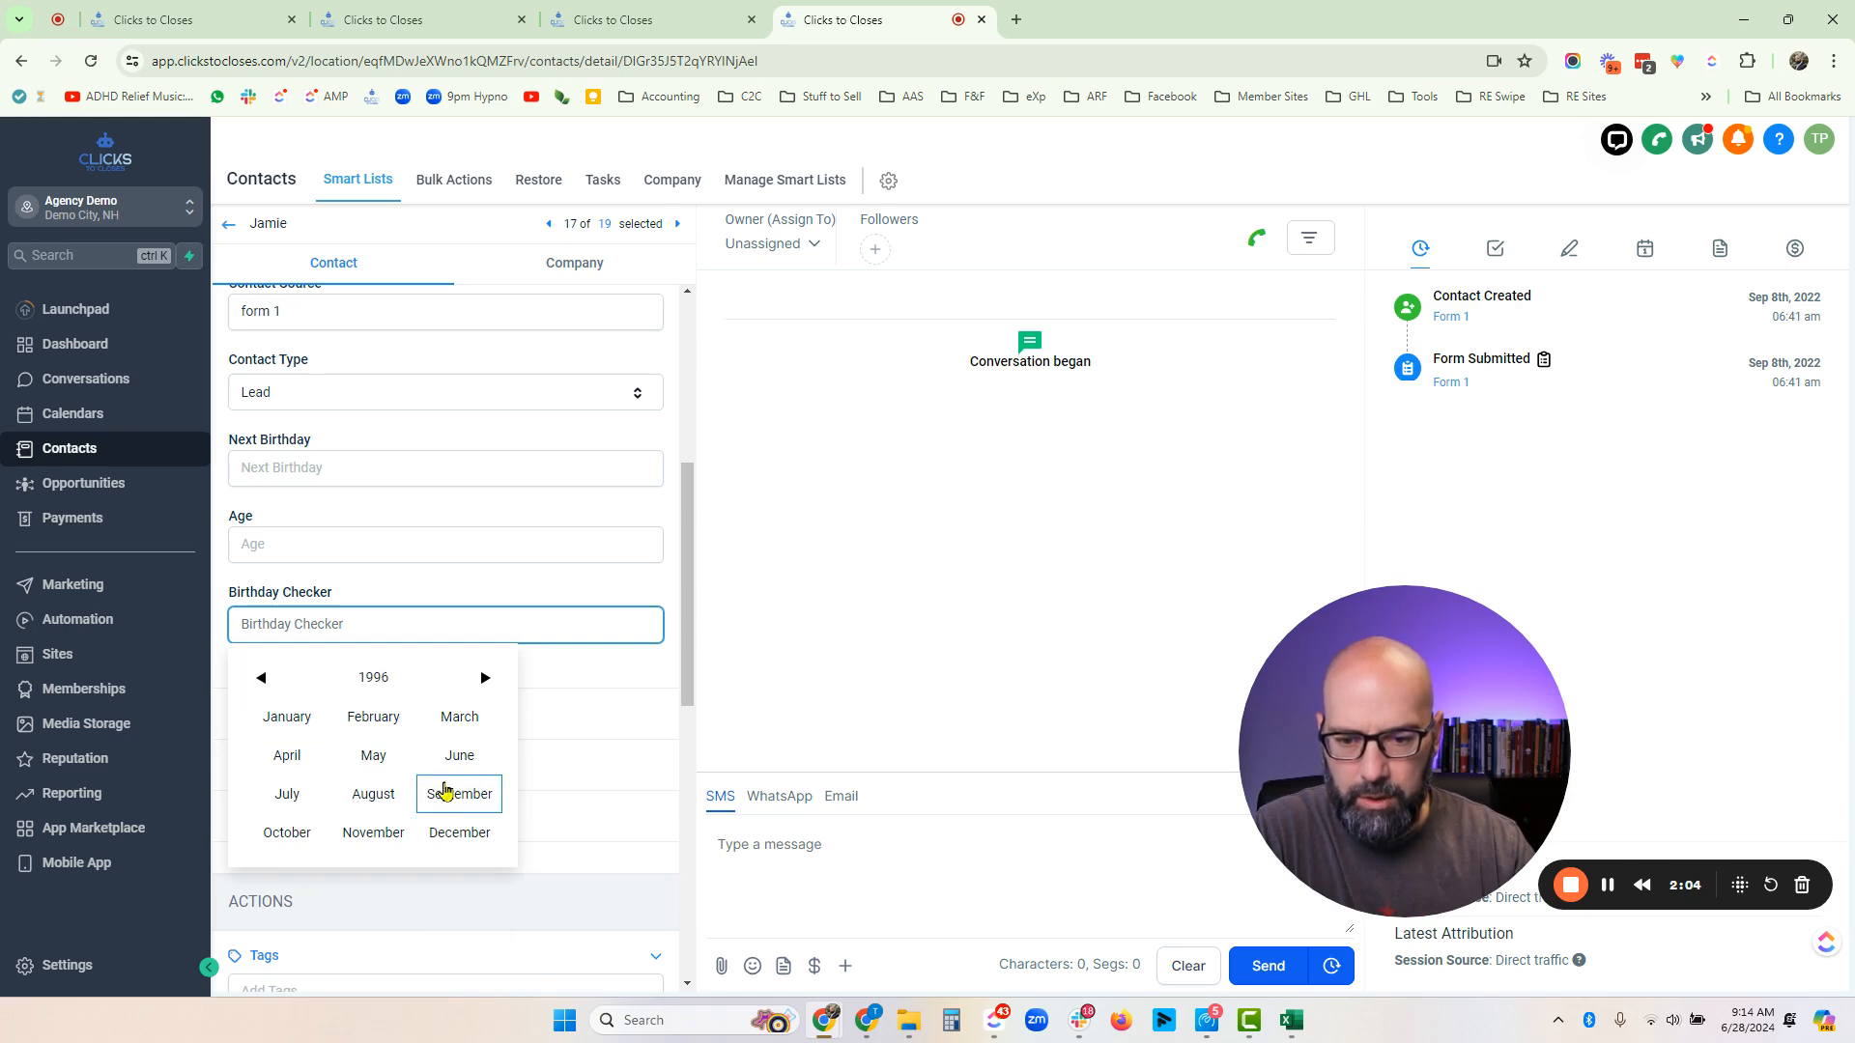
pyautogui.click(459, 794)
pyautogui.click(444, 795)
pyautogui.click(645, 965)
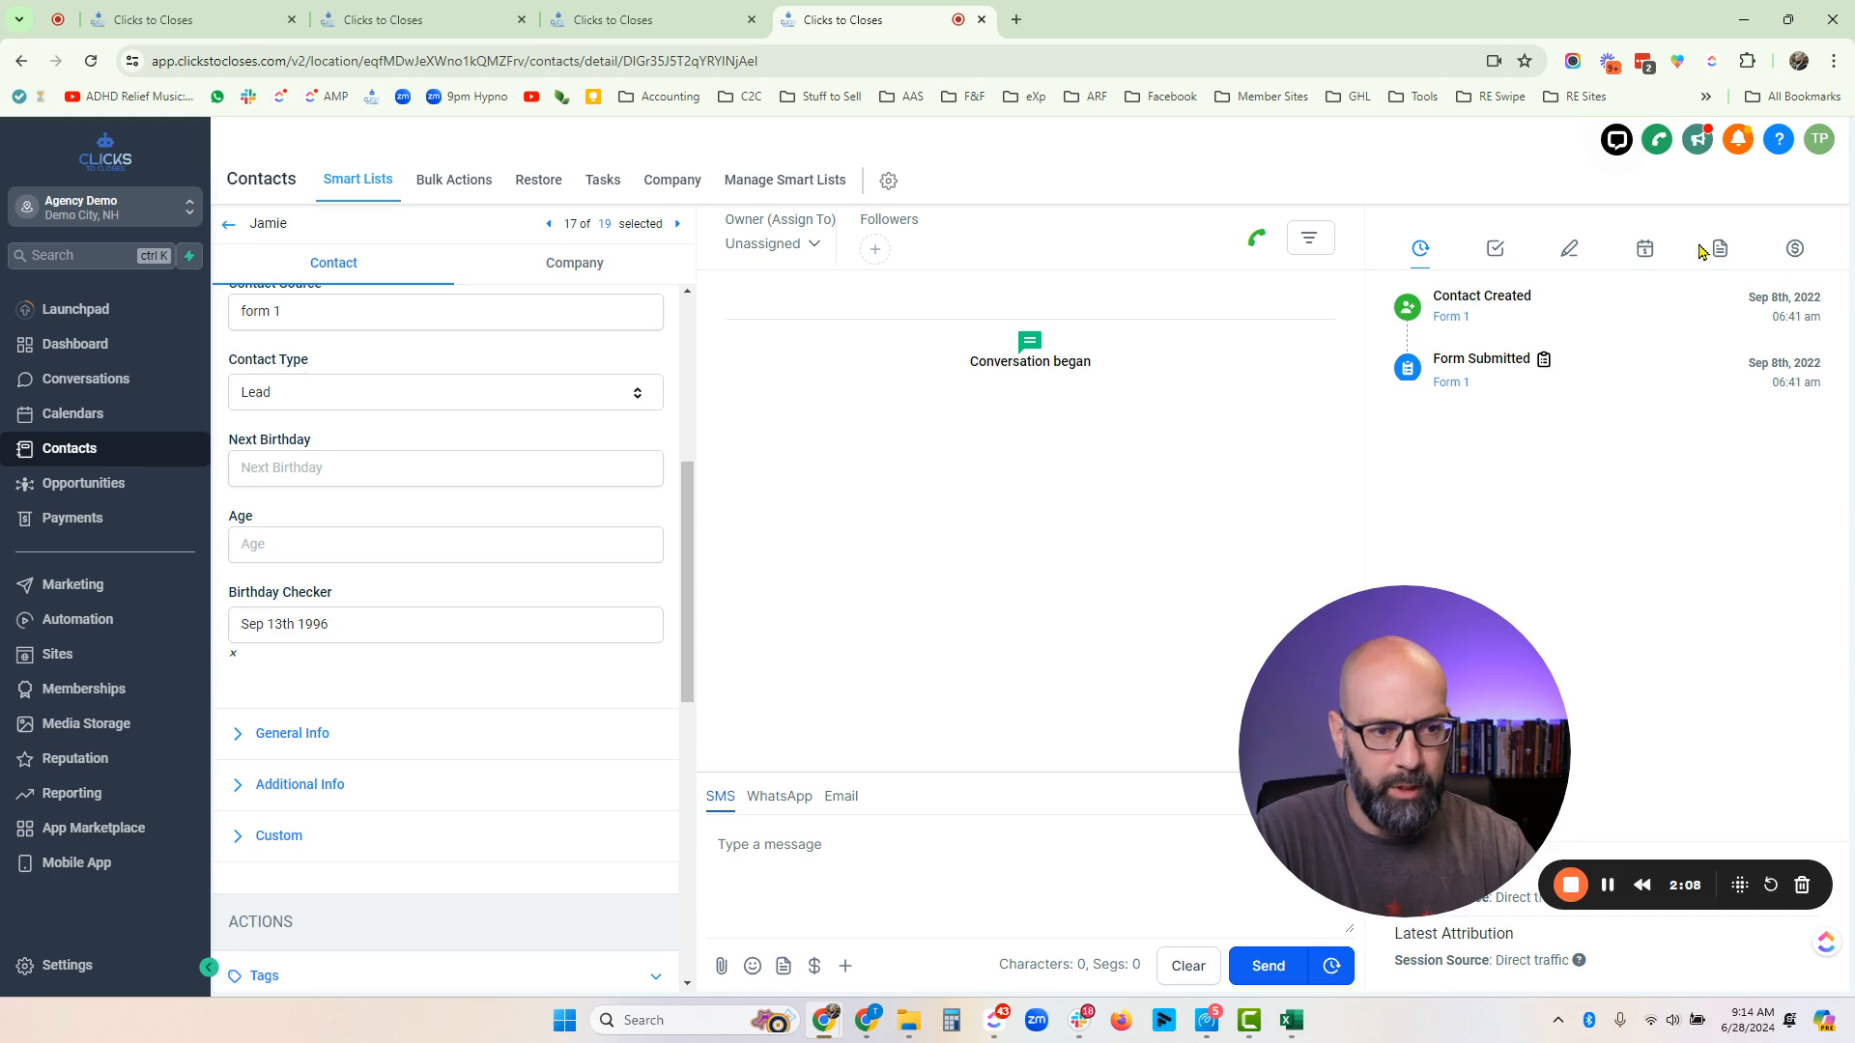
# - Reload Jamie's contact record and review its notes, tags and past workflows
pyautogui.click(1567, 255)
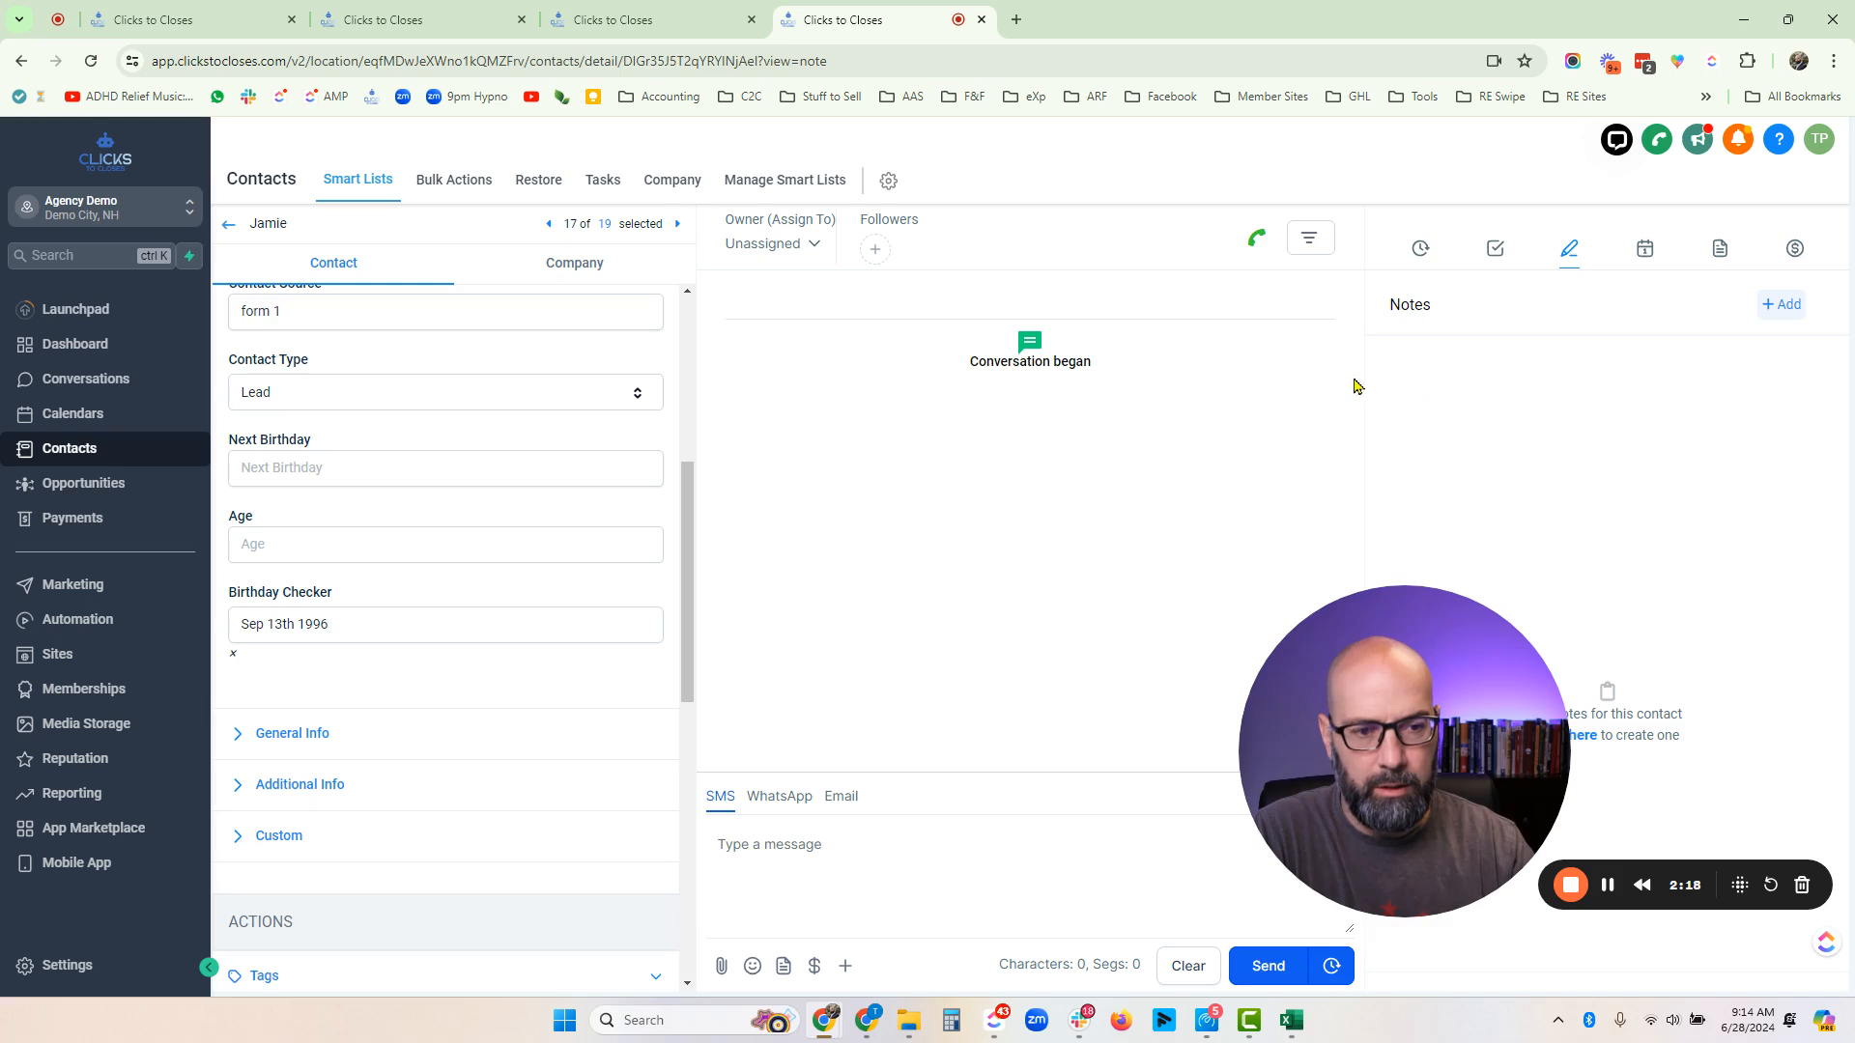
pyautogui.scroll(-5, 403, 504)
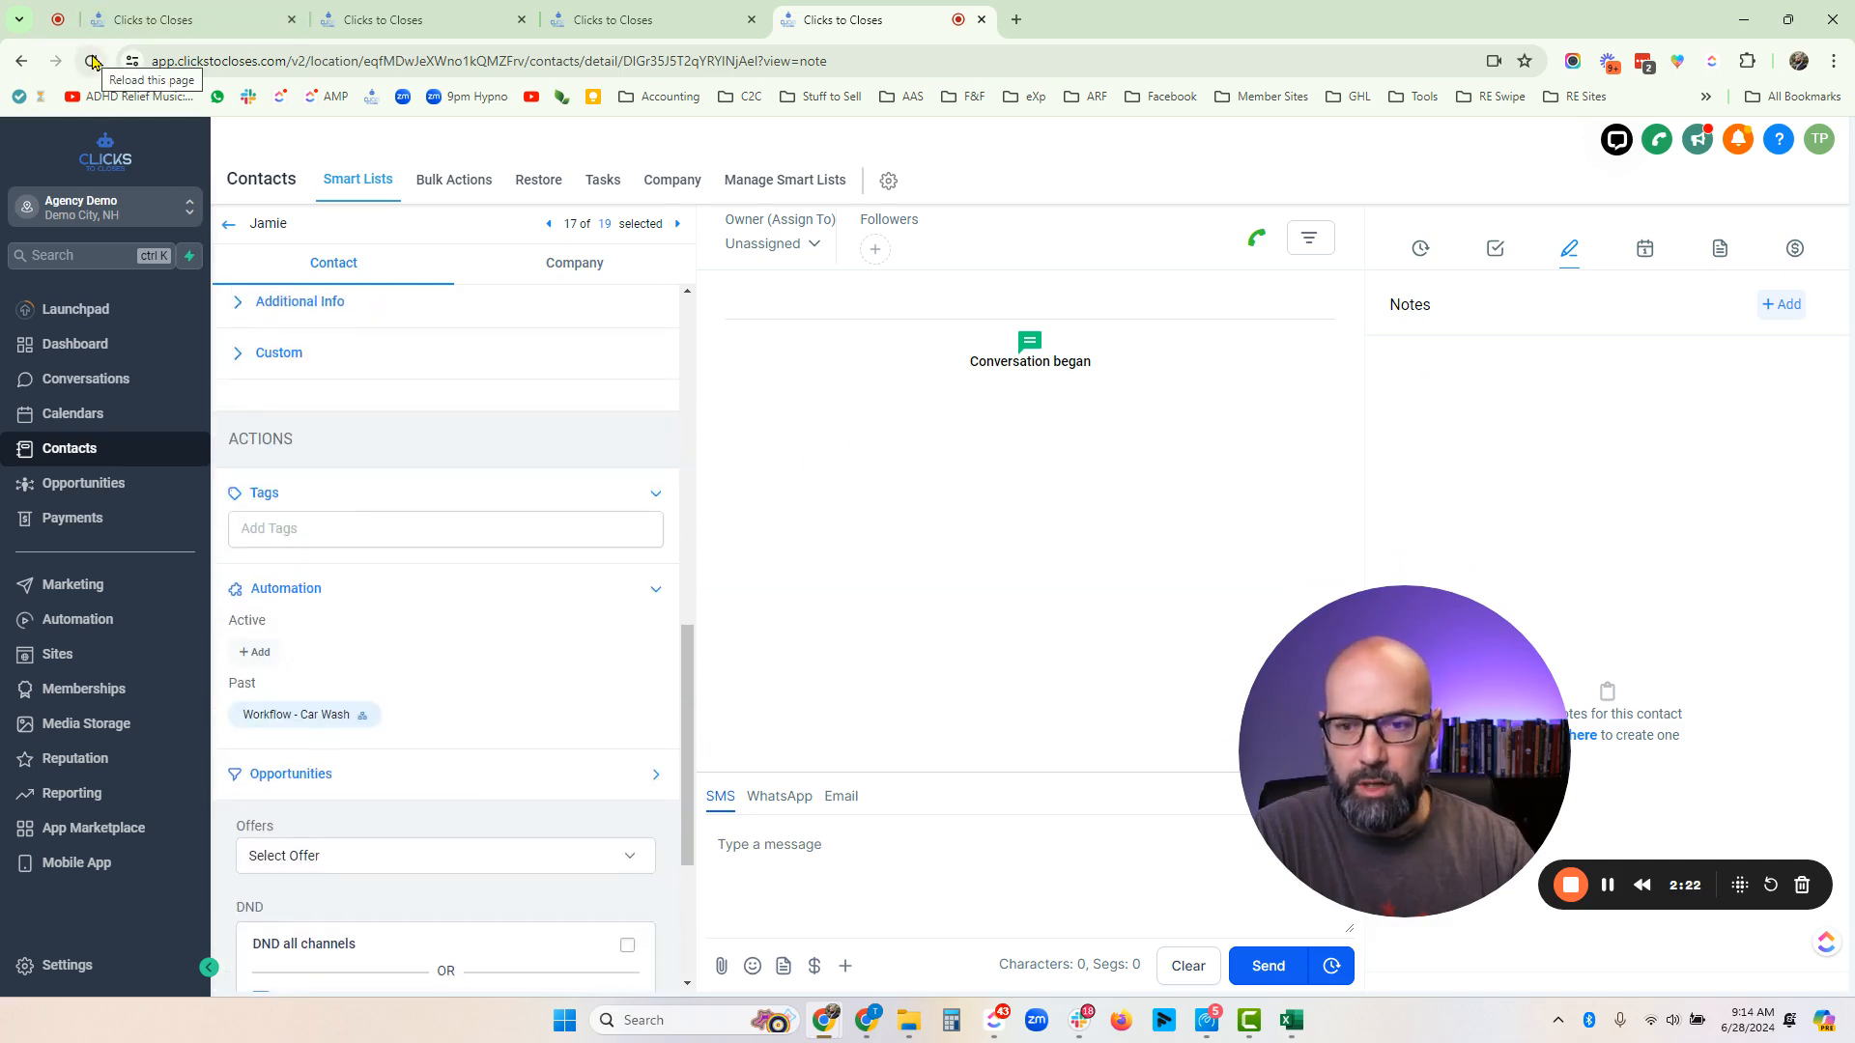
pyautogui.click(93, 62)
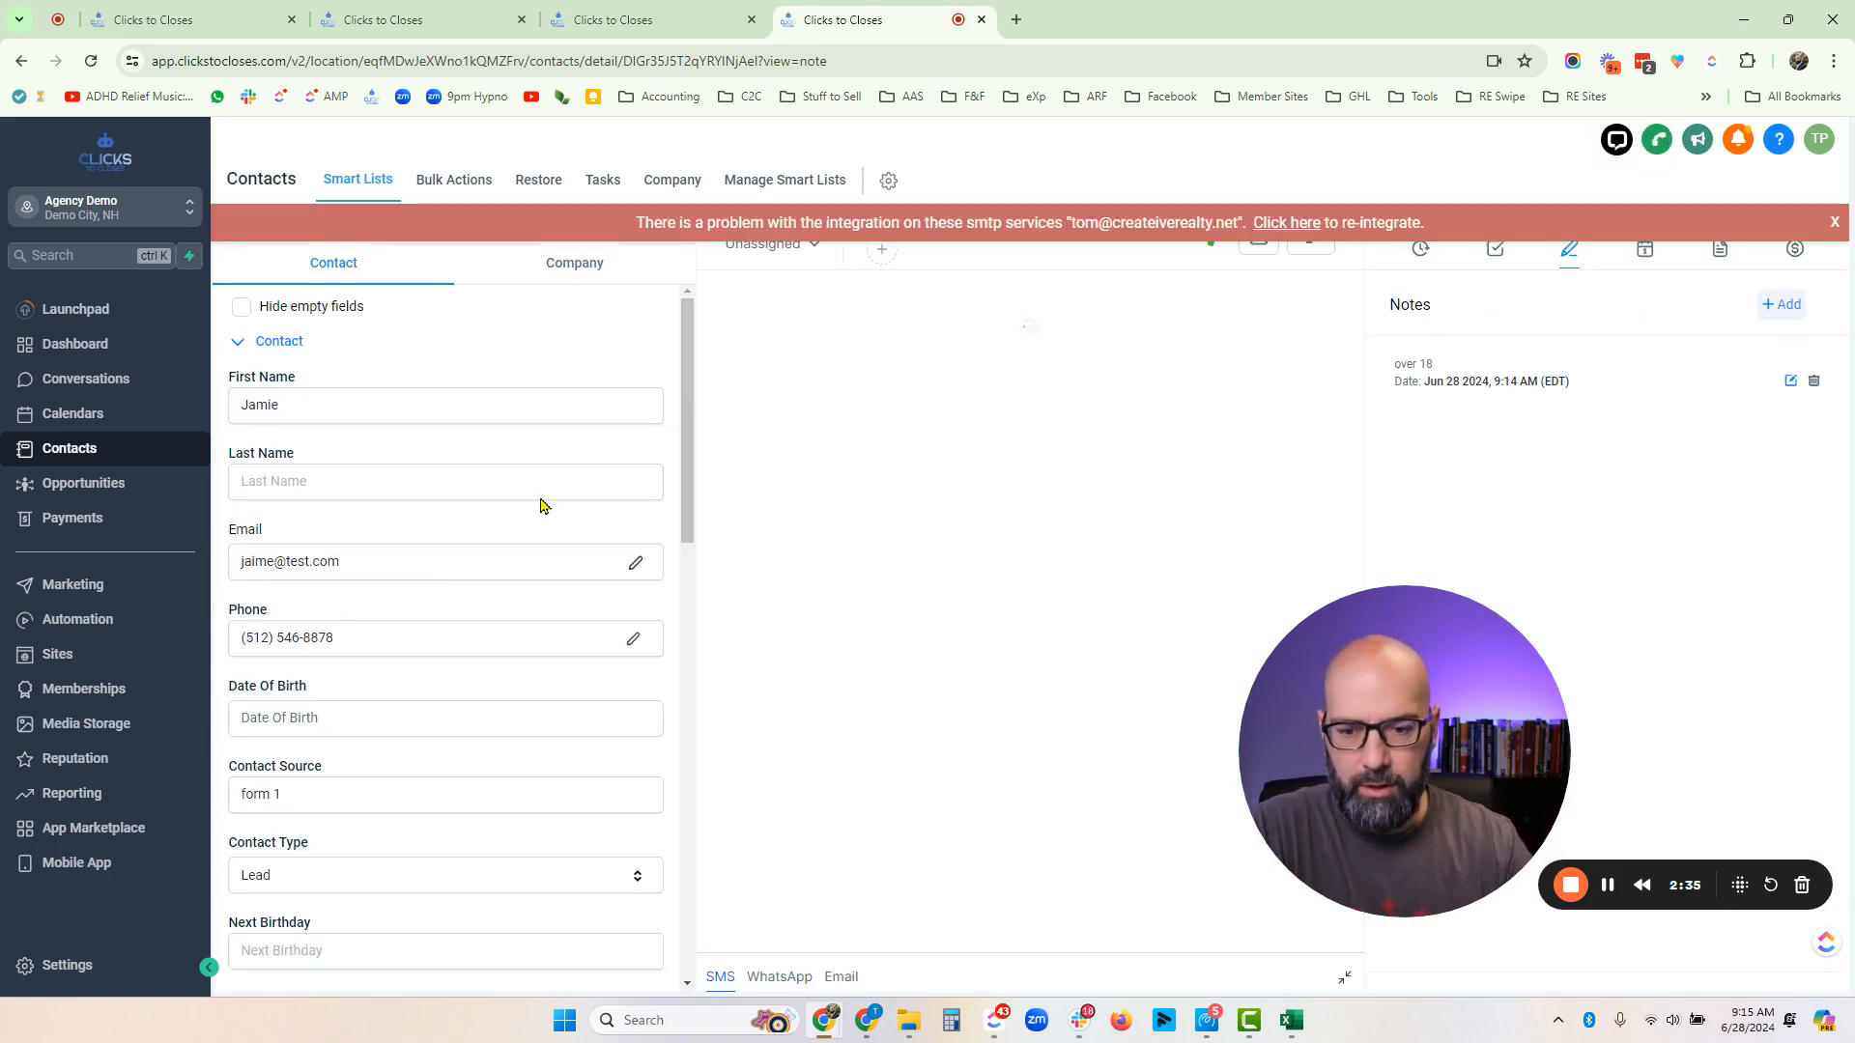
pyautogui.scroll(-7, 521, 527)
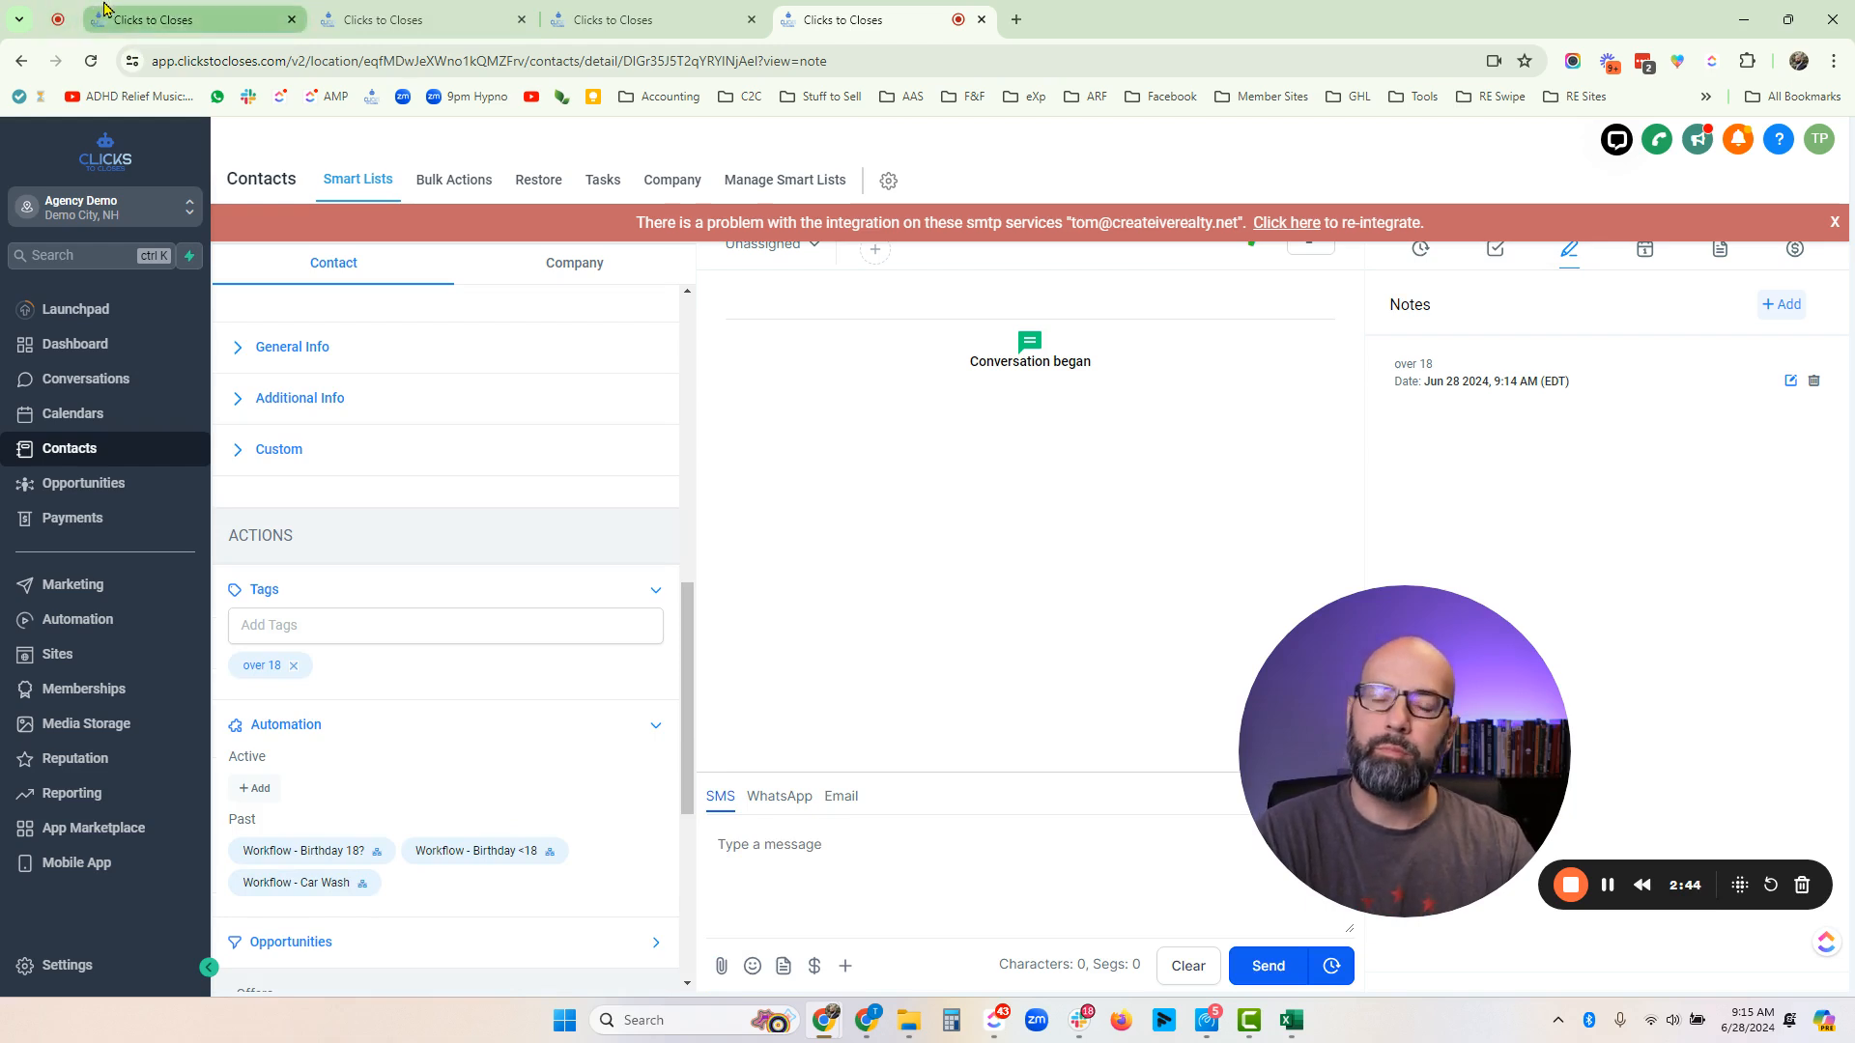
# - Open the Custom Fields list in the location settings
pyautogui.click(202, 12)
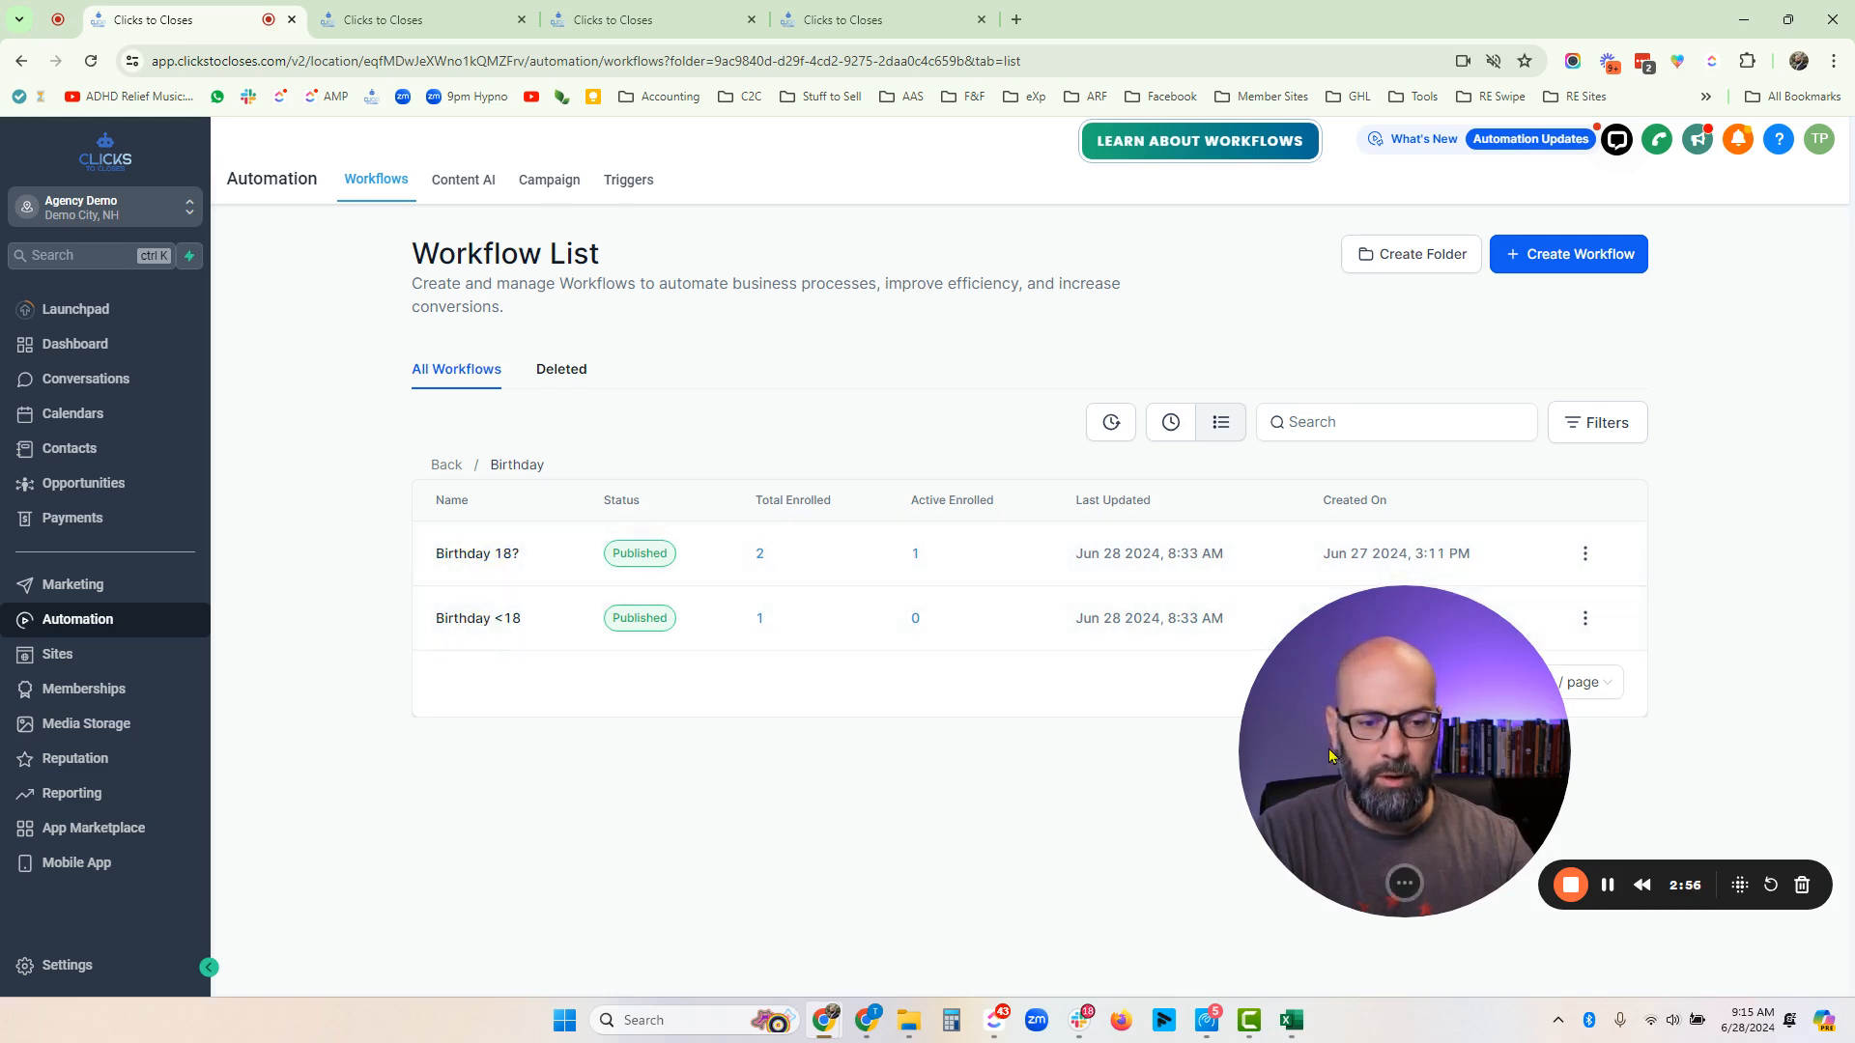
pyautogui.moveTo(1330, 756); pyautogui.dragTo(1289, 828)
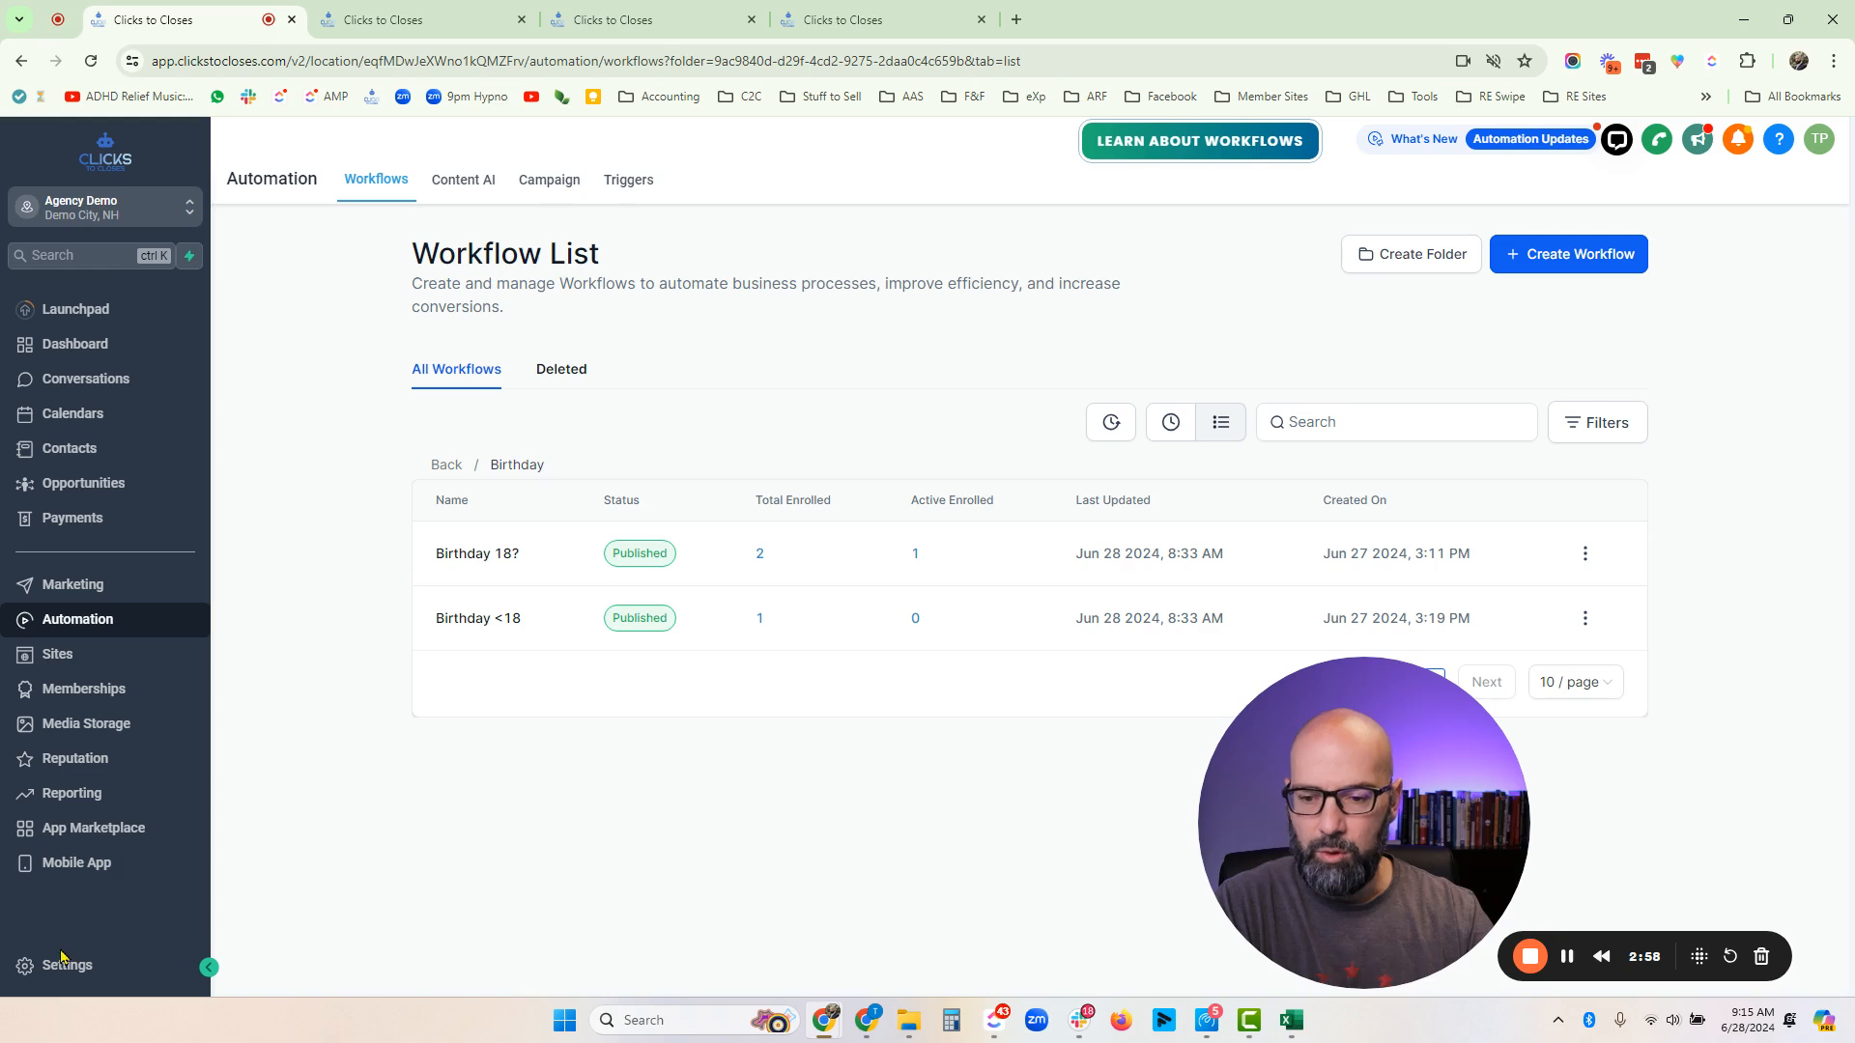
pyautogui.click(60, 983)
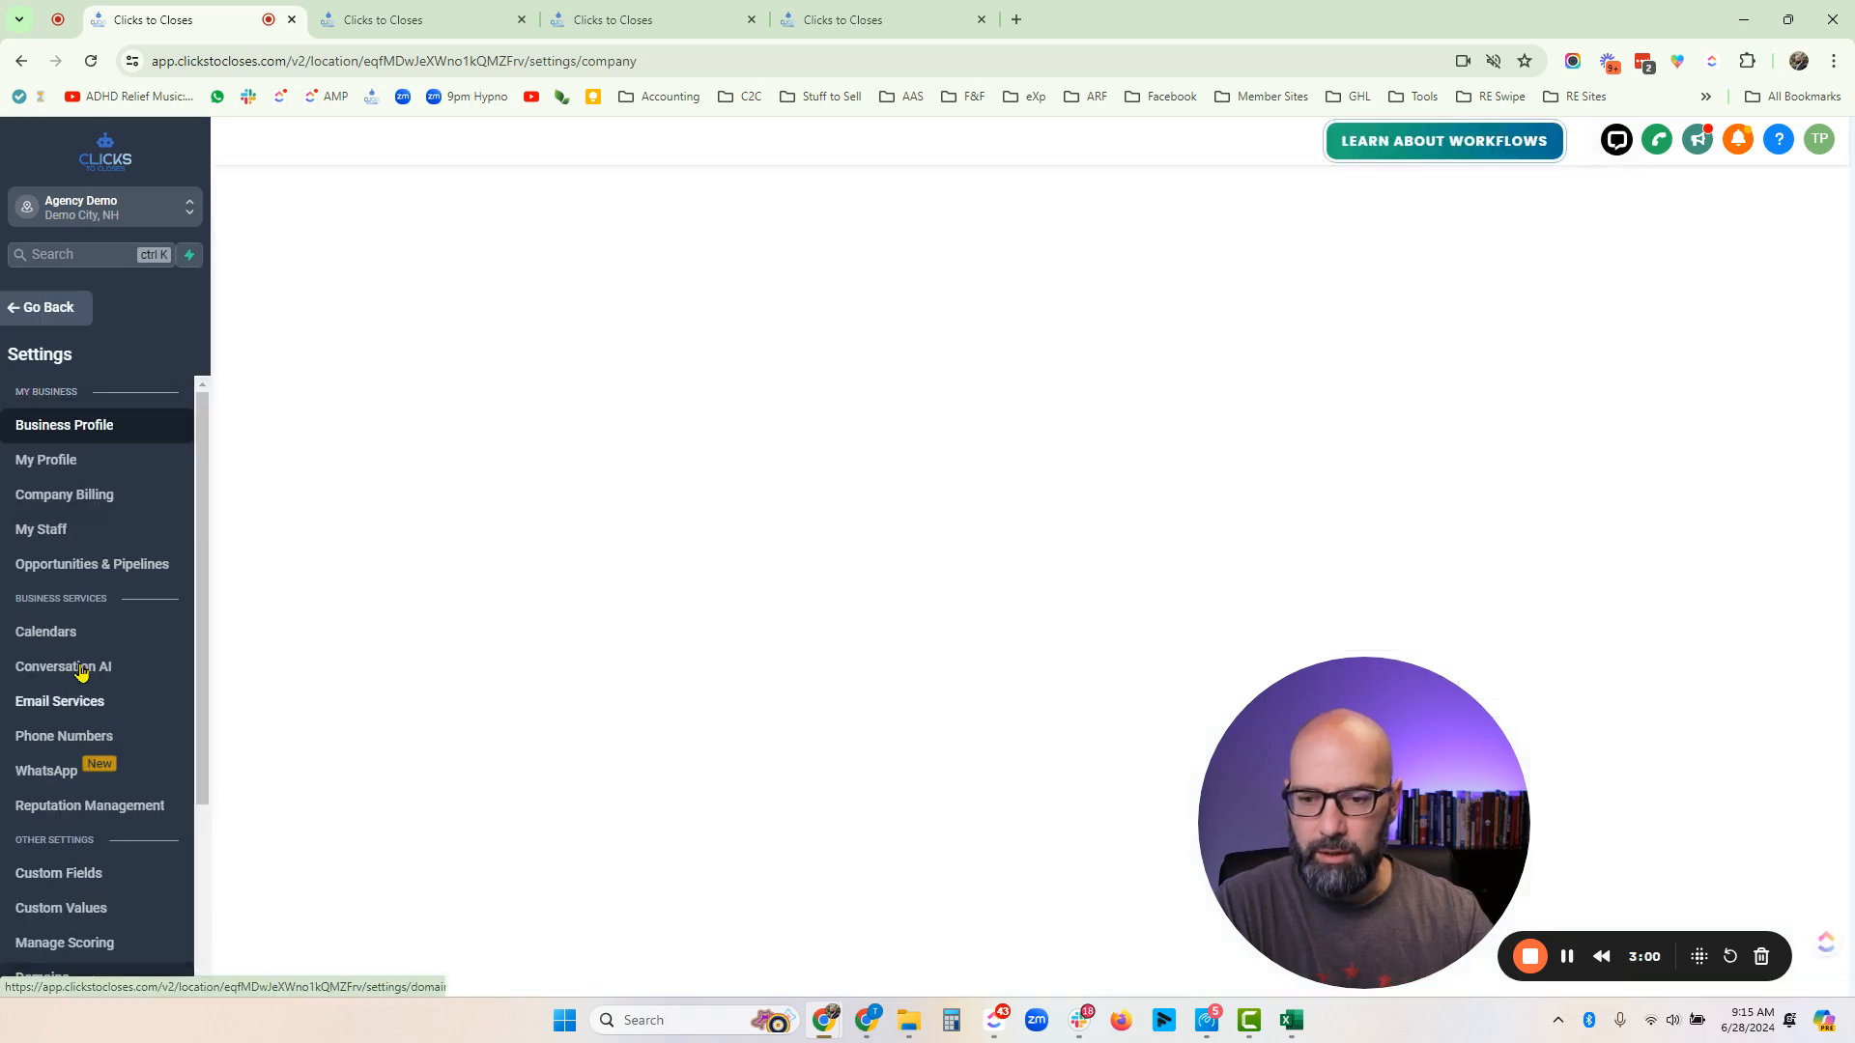
pyautogui.click(56, 883)
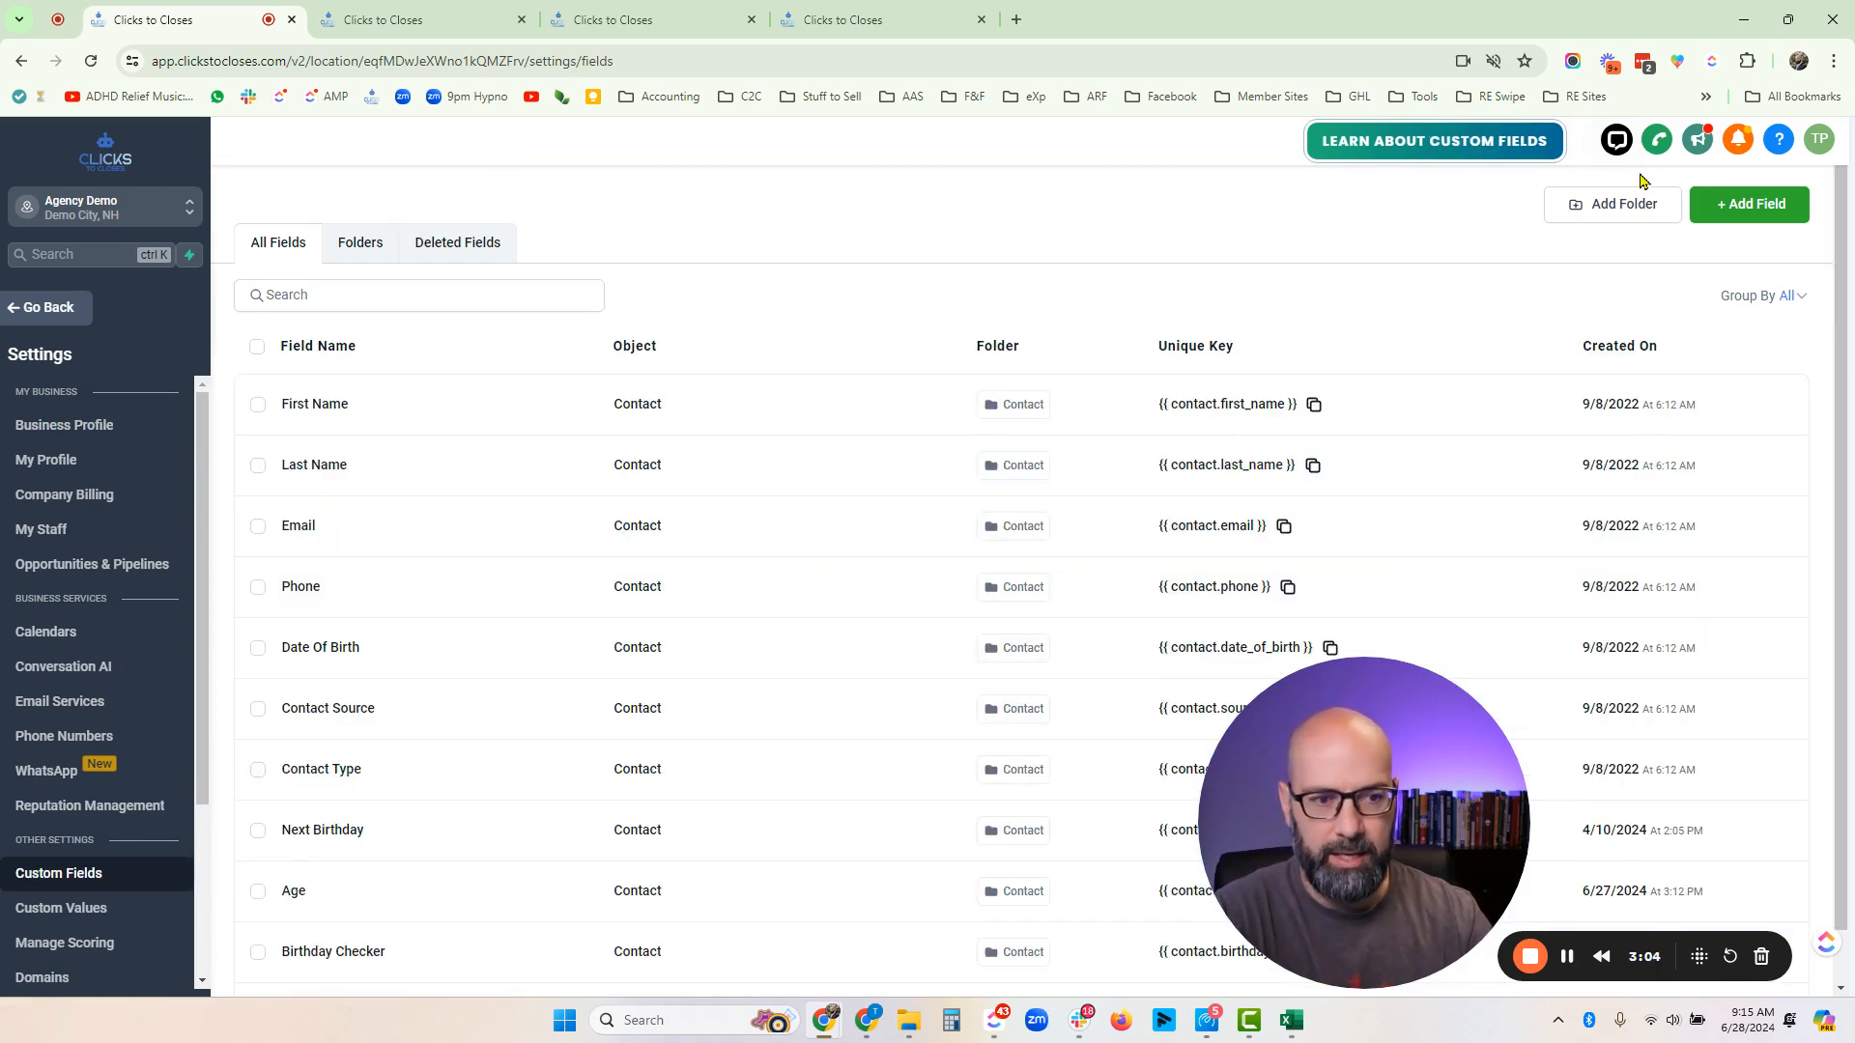
# - Try adding a Date Picker custom field named 'What is your Birthday', then close the dialog without saving
pyautogui.click(1767, 200)
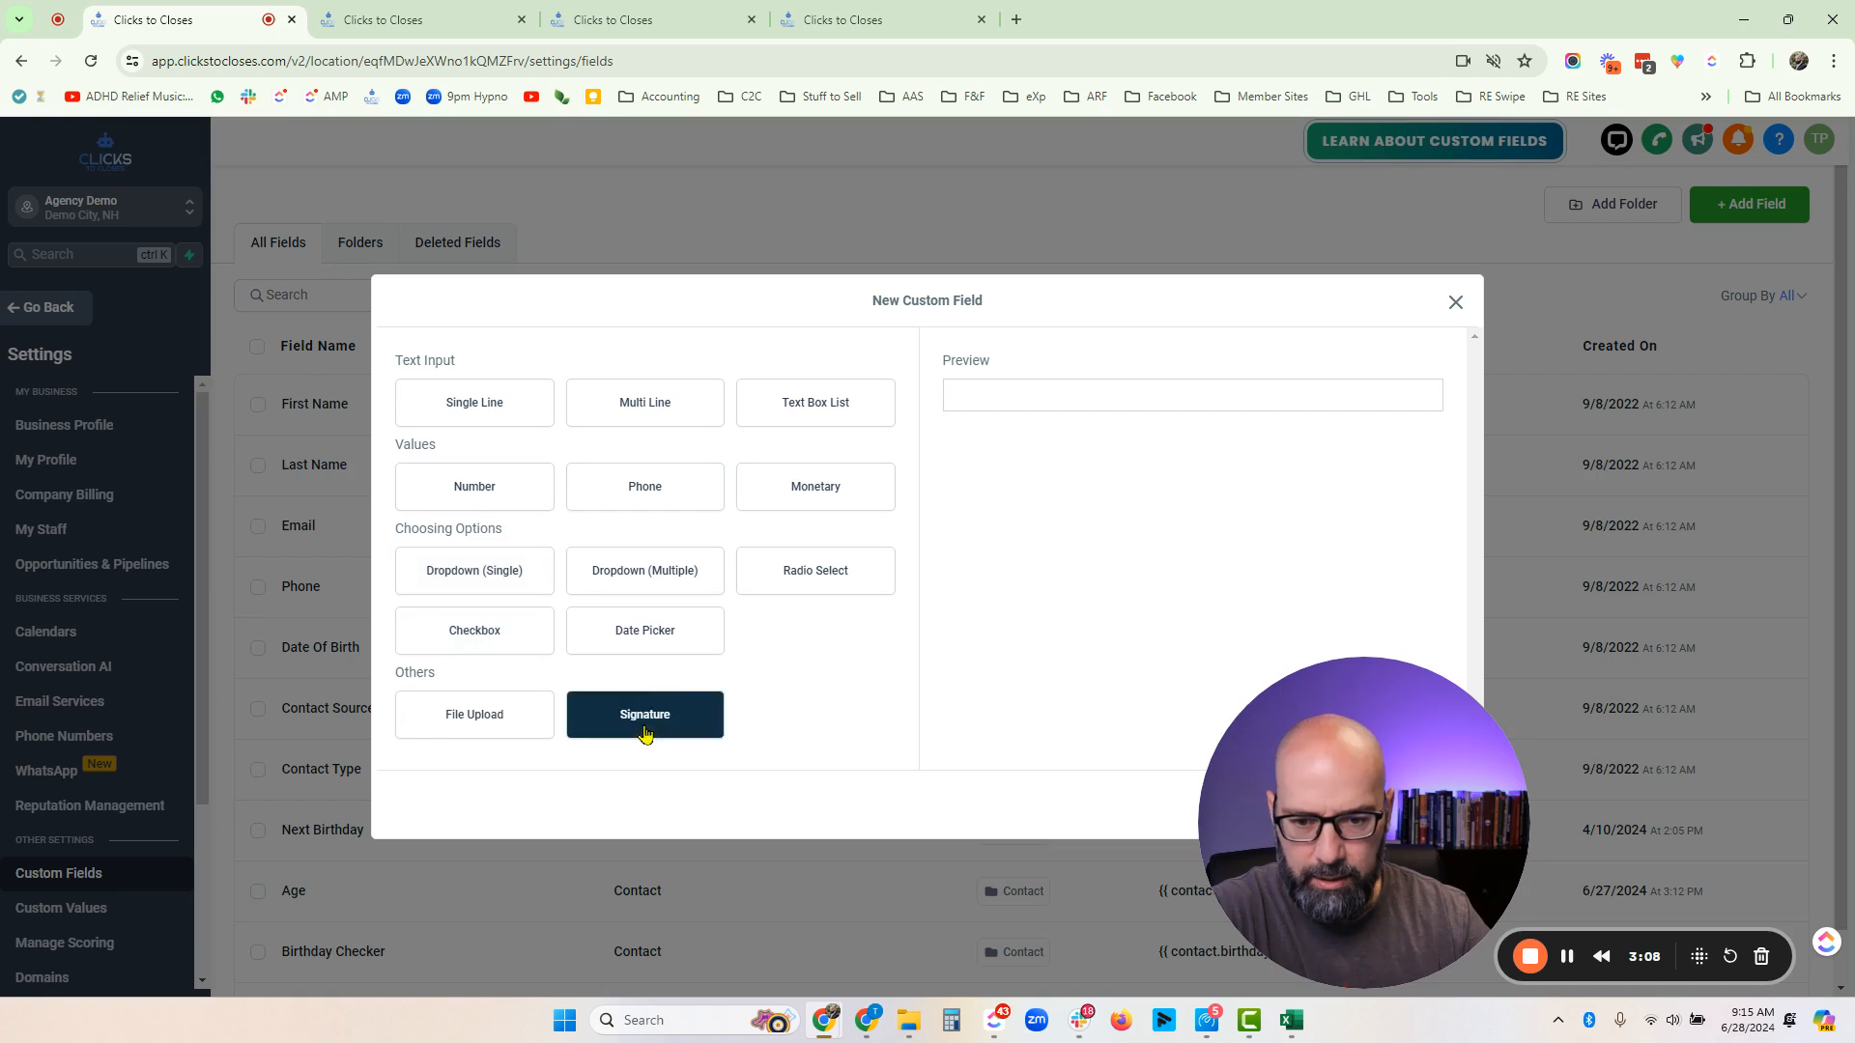
pyautogui.click(633, 632)
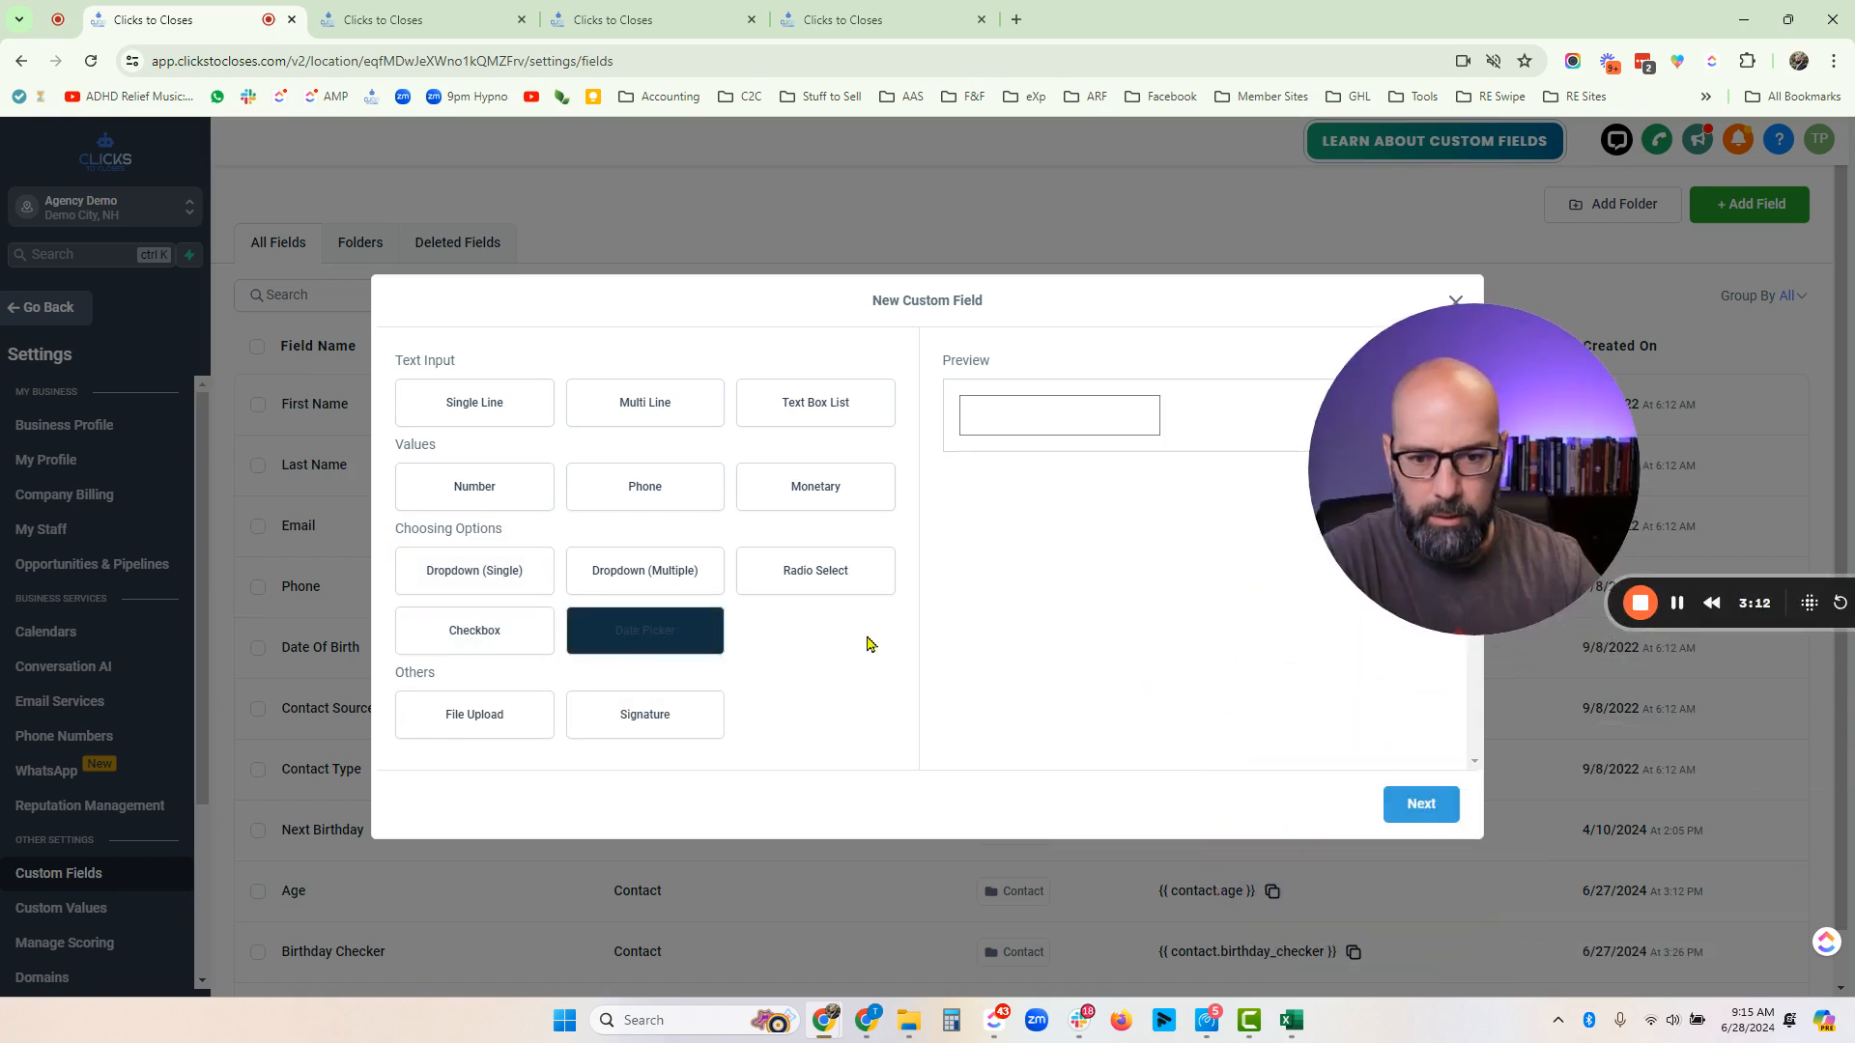
pyautogui.click(1420, 808)
pyautogui.click(541, 543)
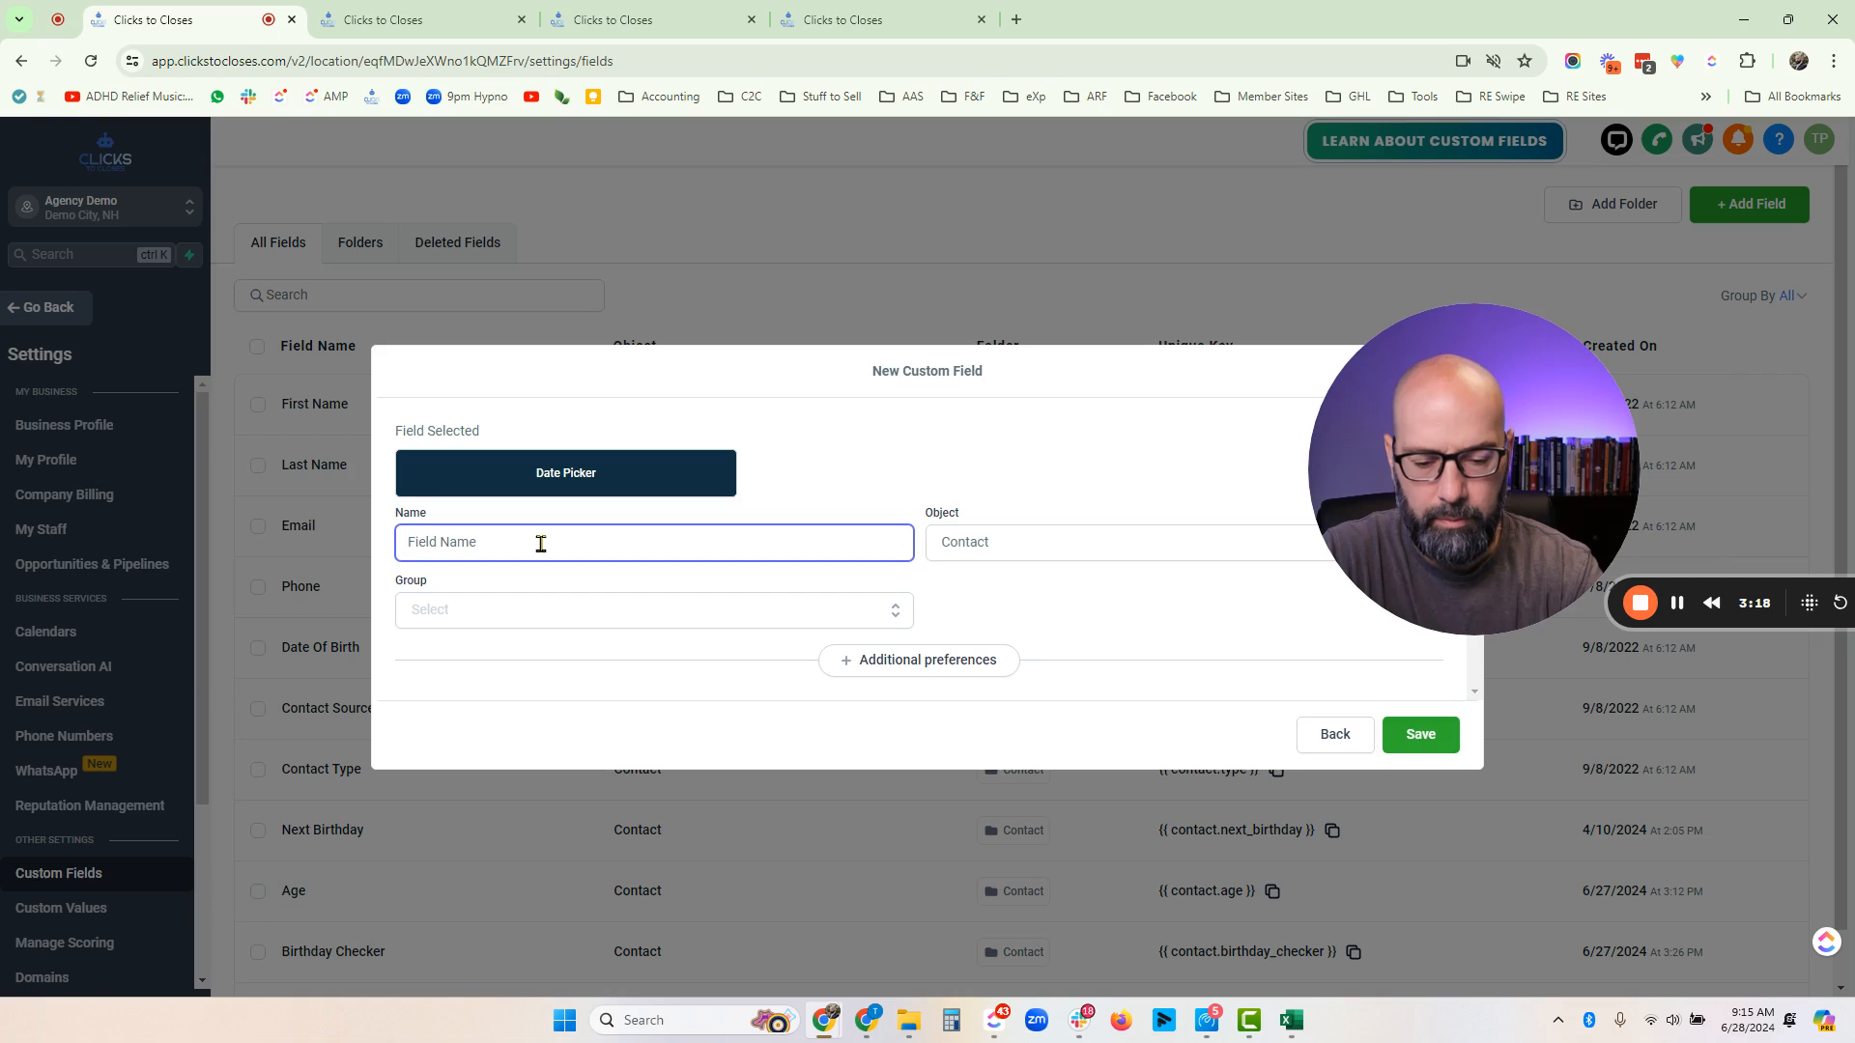
pyautogui.write('What is your Birthday')
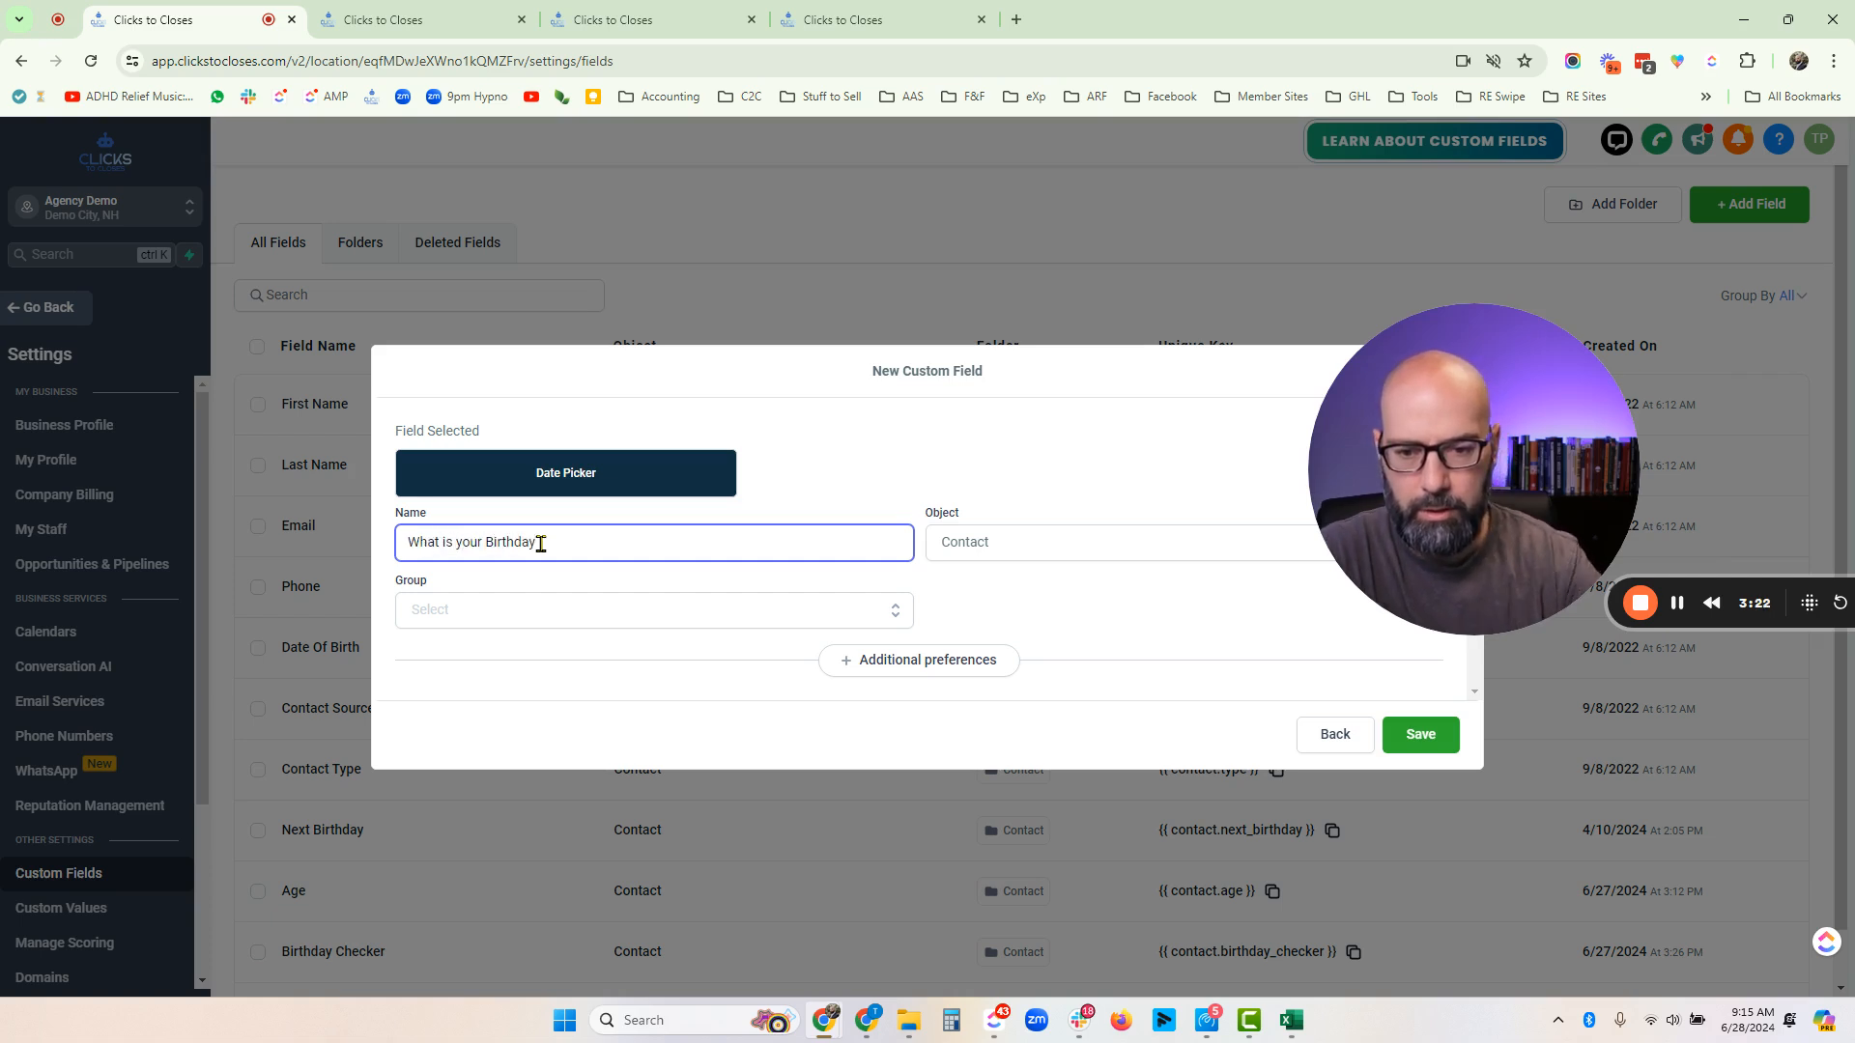
pyautogui.click(523, 620)
pyautogui.click(467, 621)
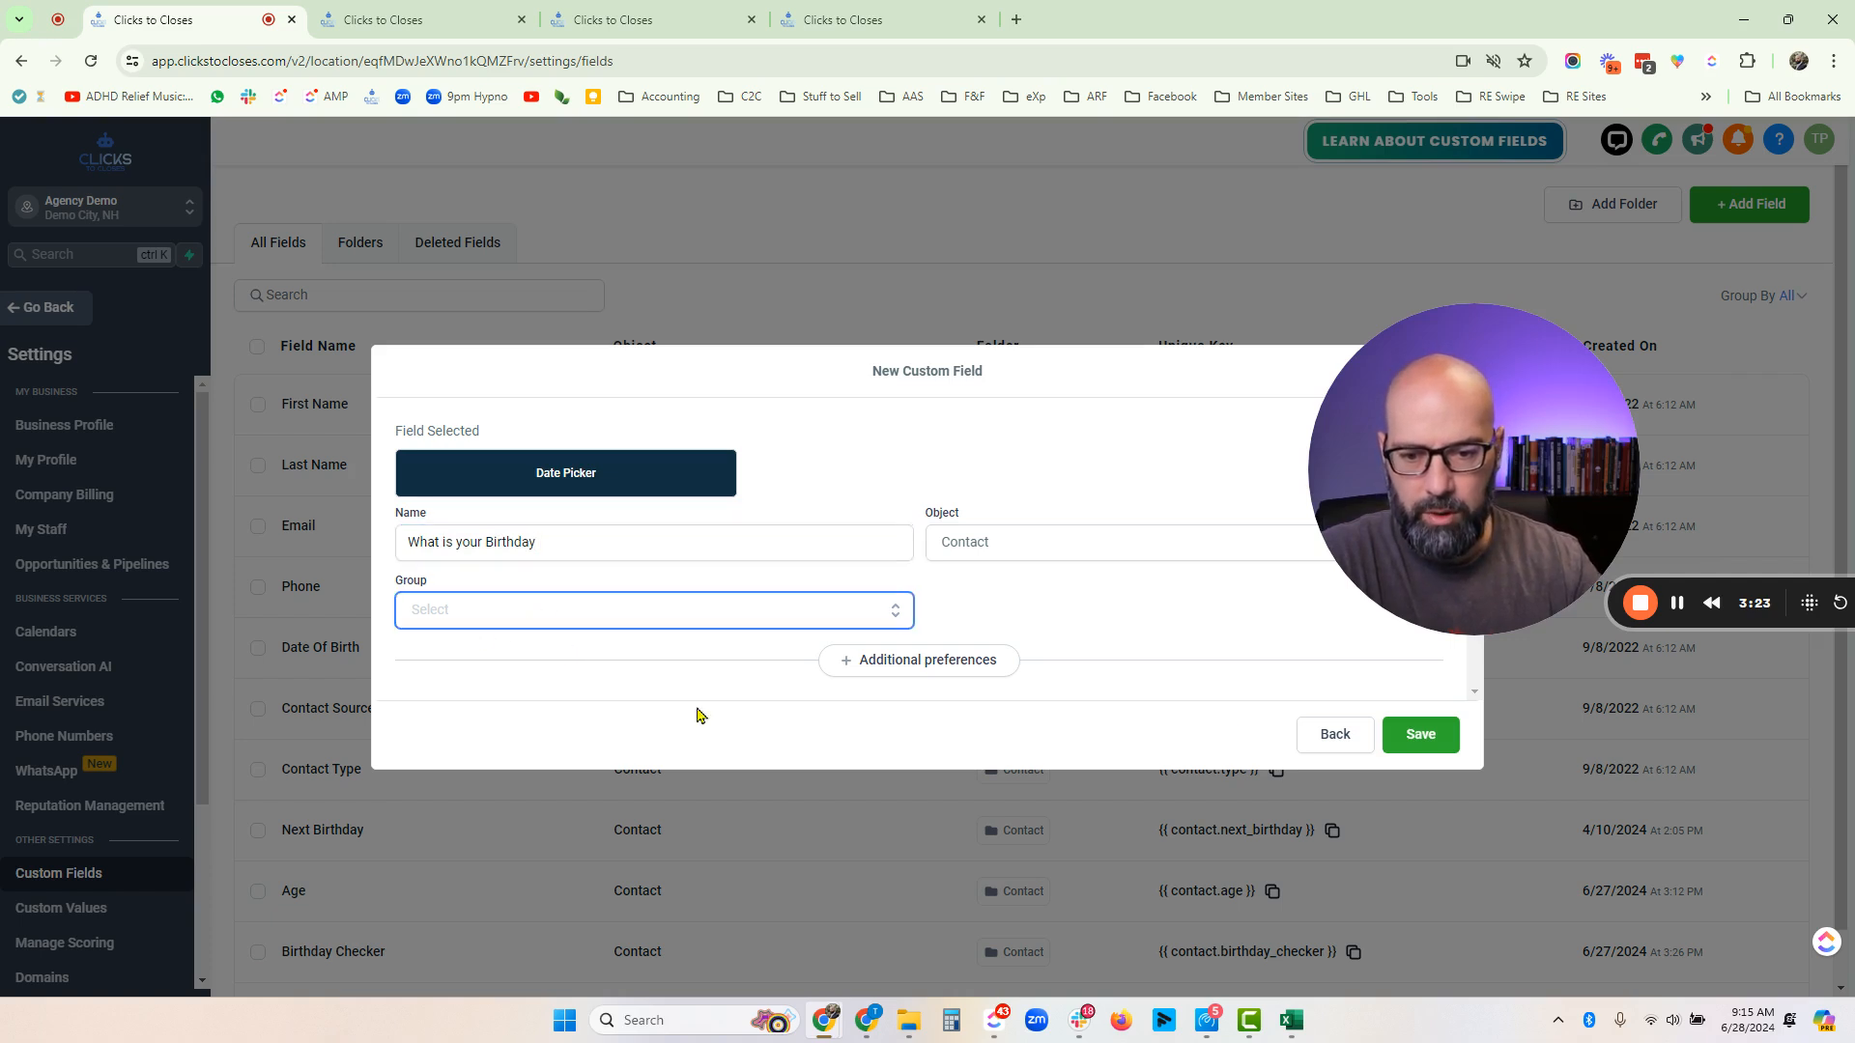
pyautogui.click(1334, 744)
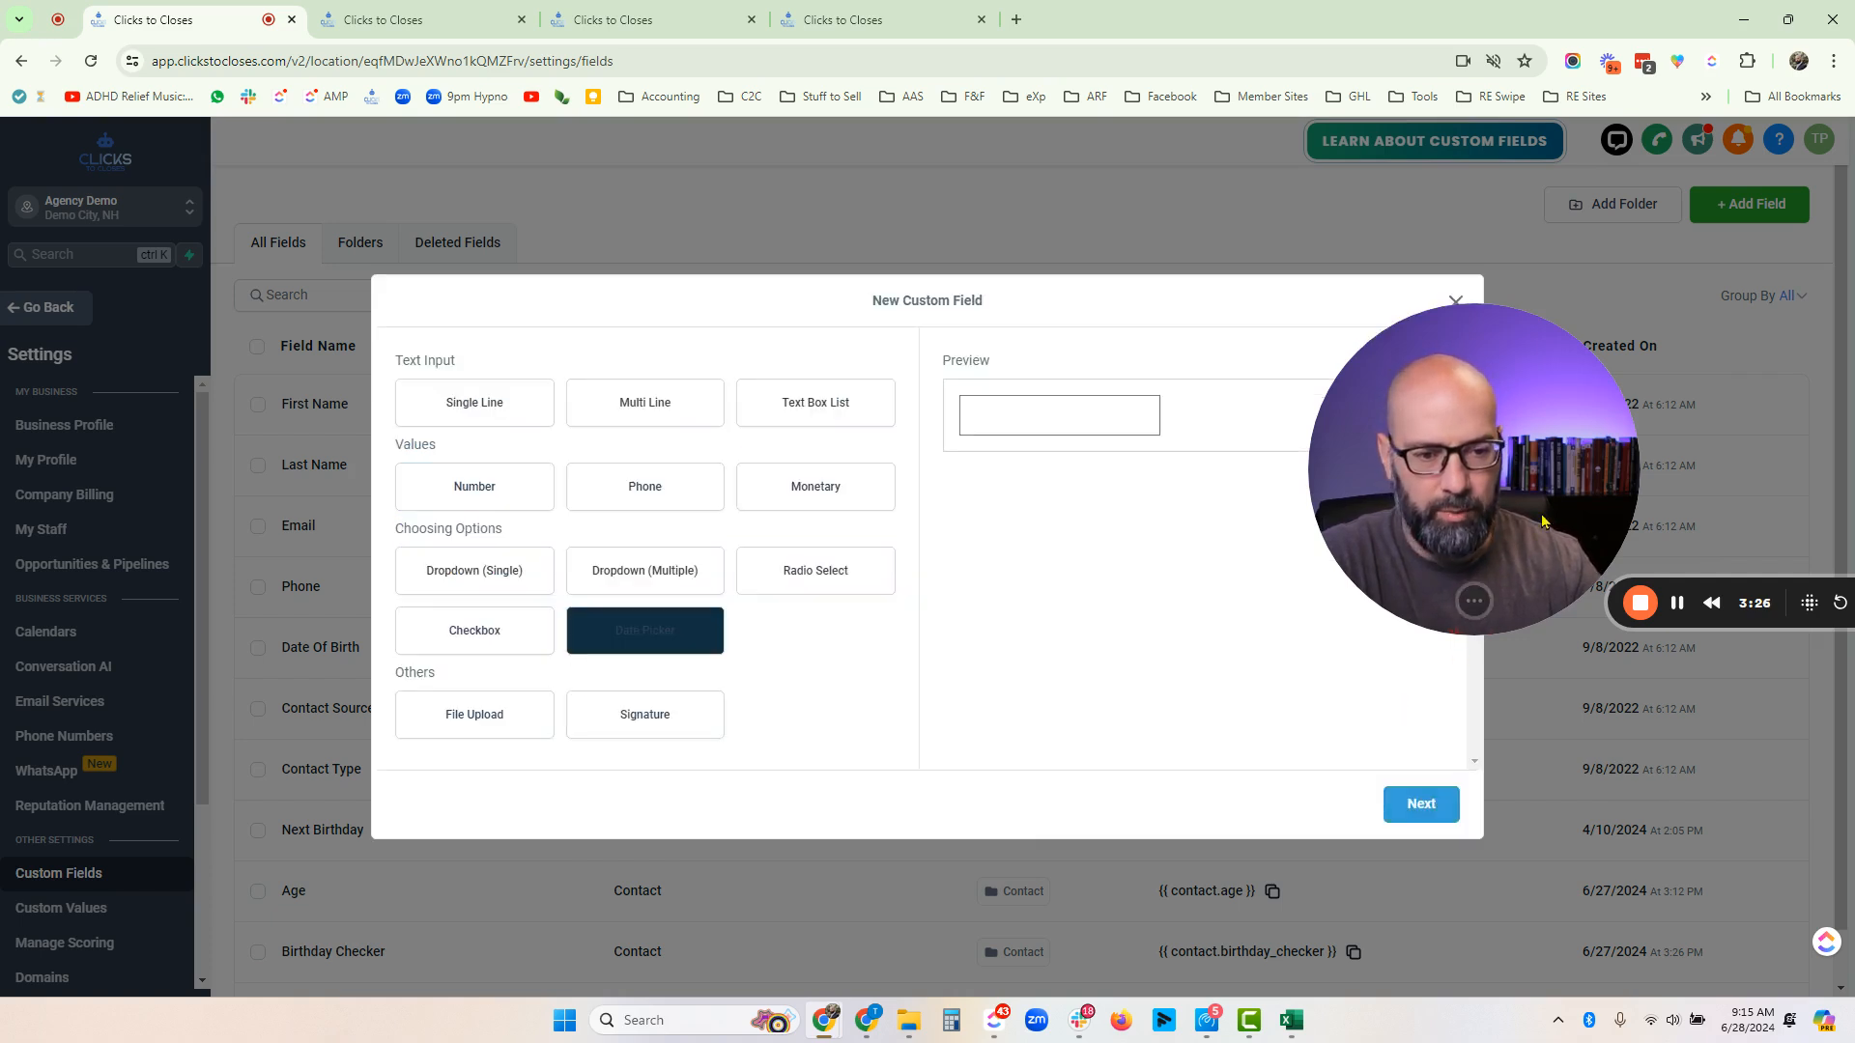
pyautogui.click(1456, 304)
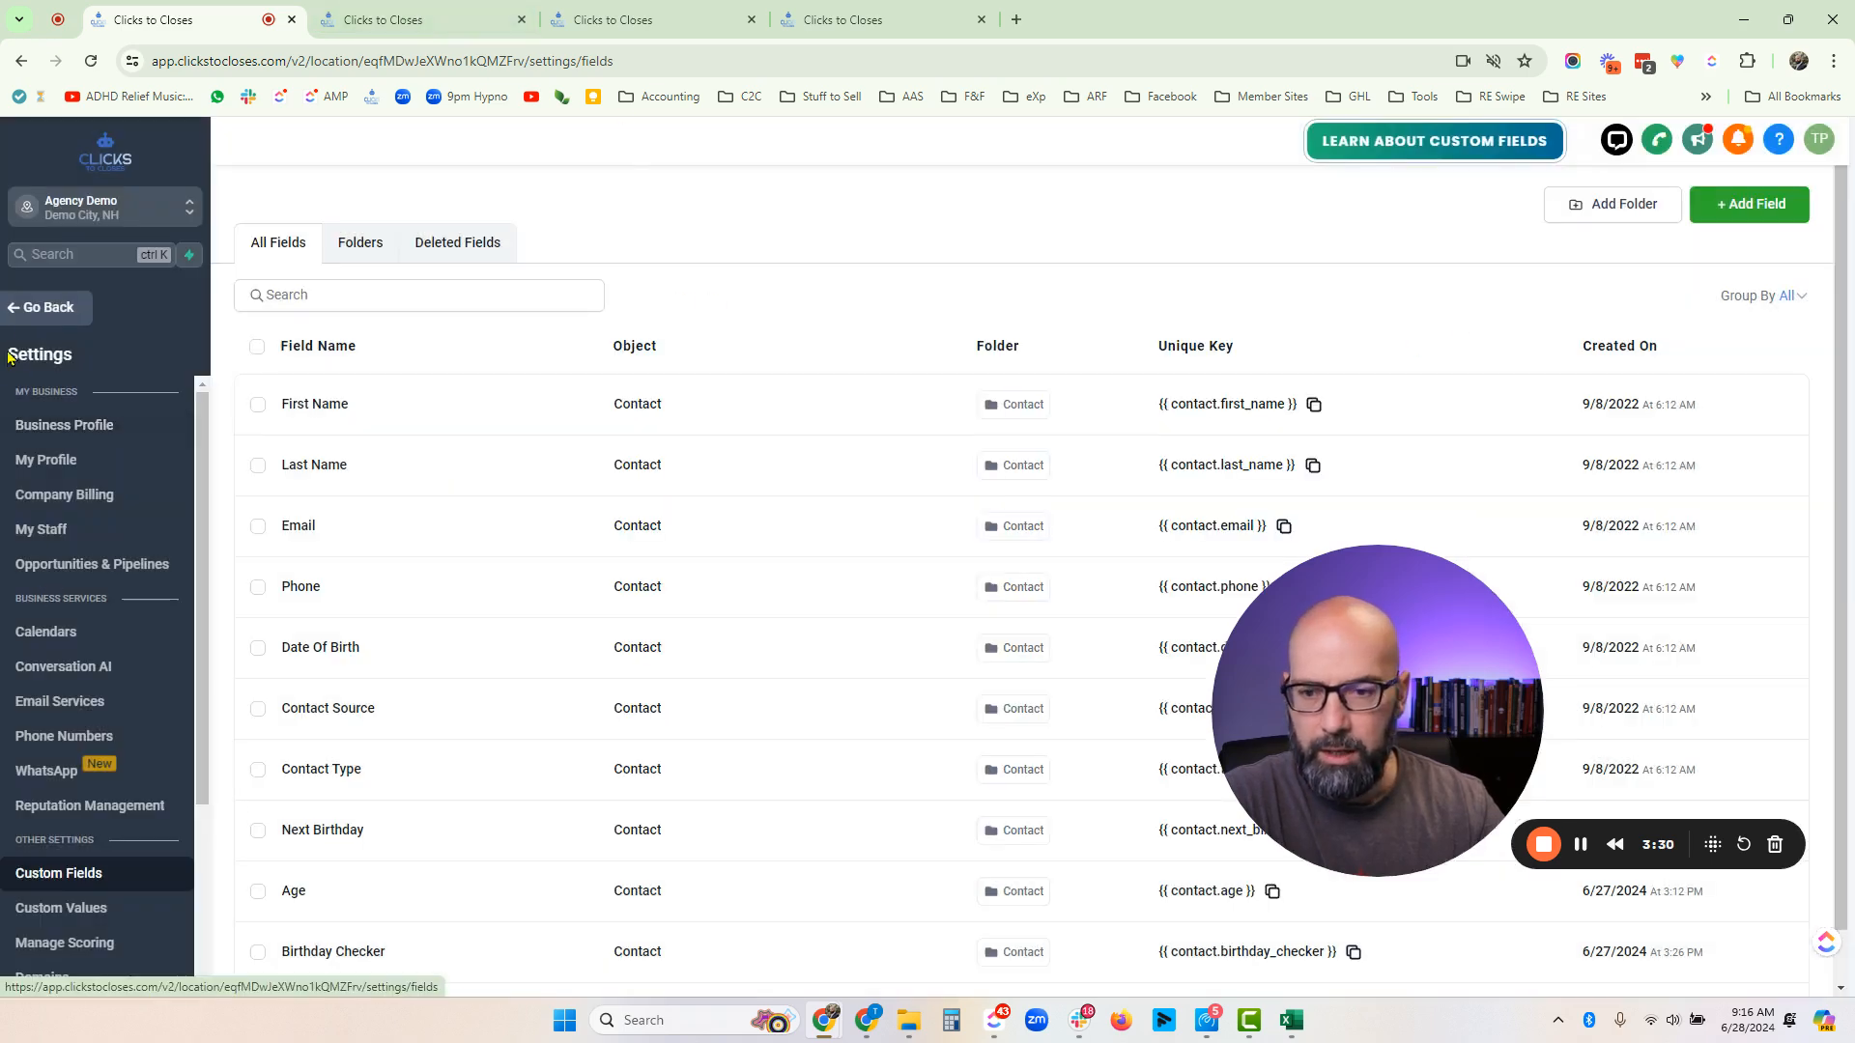
# - Switch to the Birthday 18? workflow in the builder
pyautogui.click(49, 308)
pyautogui.click(392, 10)
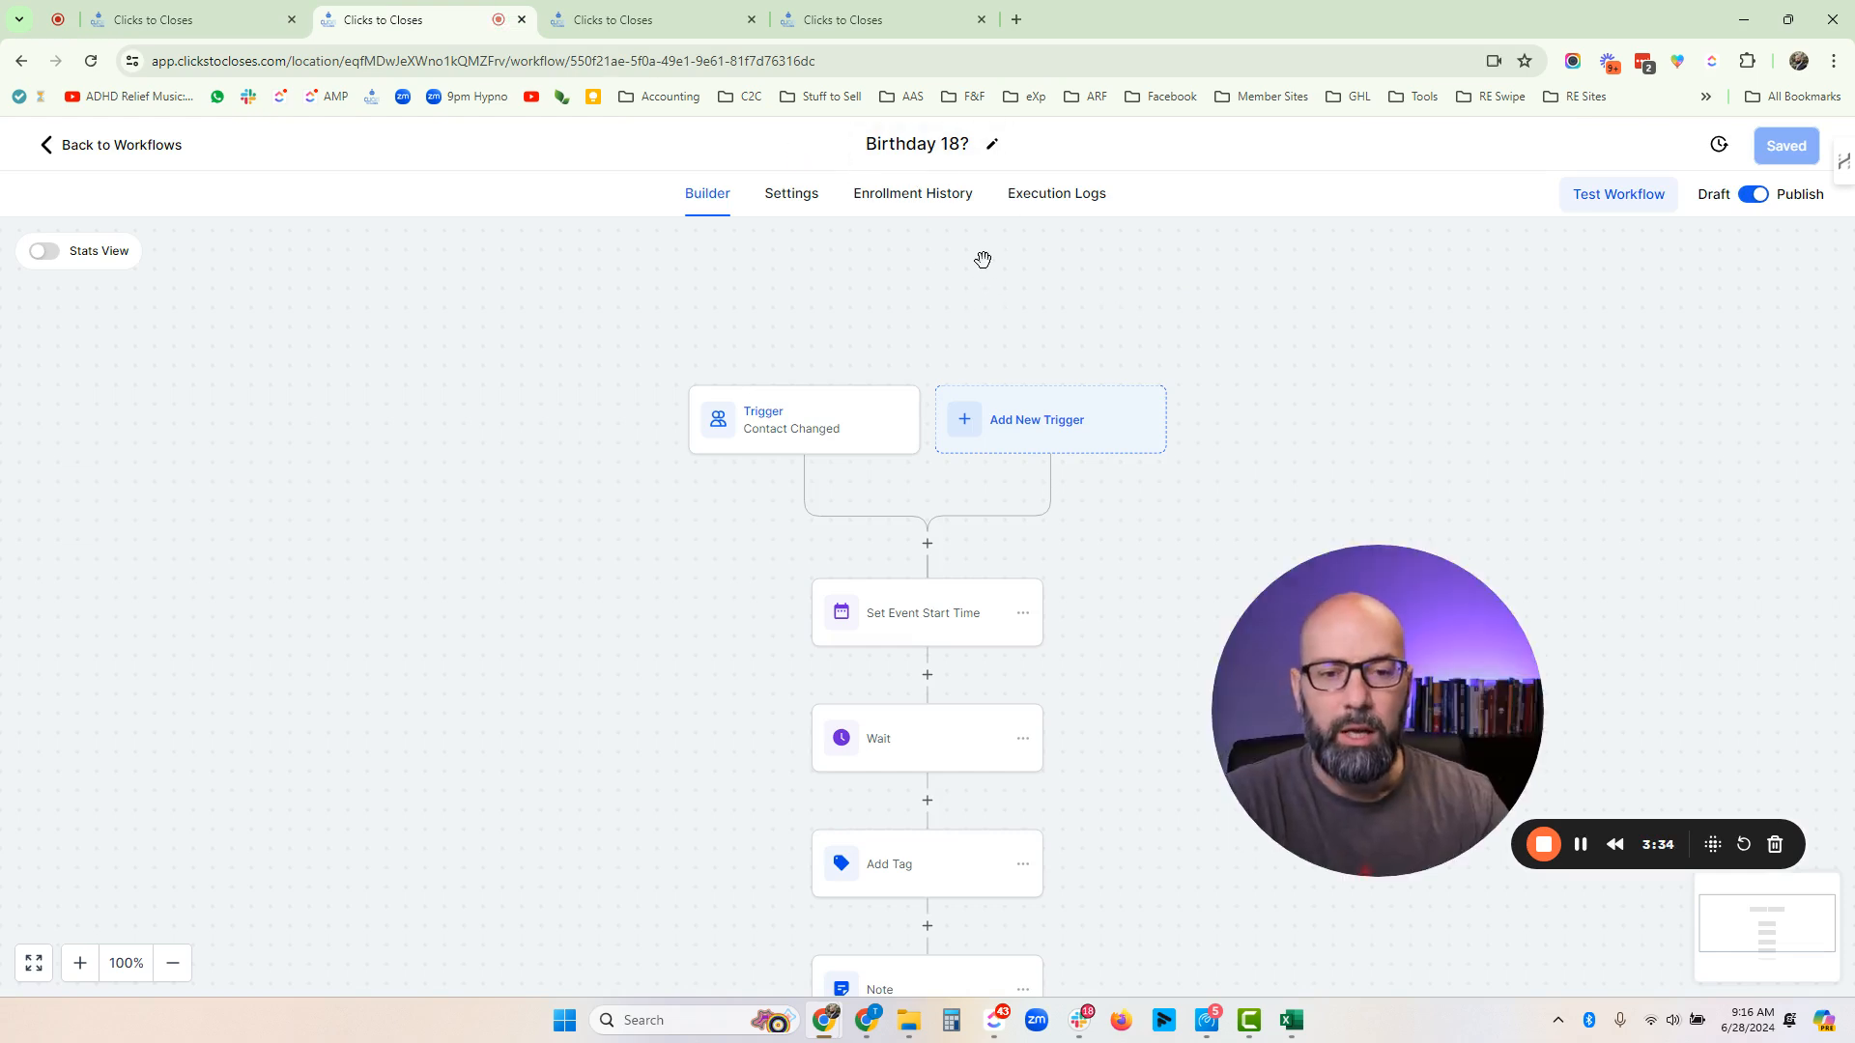
# - Inspect the Birthday 18? workflow's Contact Changed trigger and its Birthday Checker filter, then close it
pyautogui.click(798, 437)
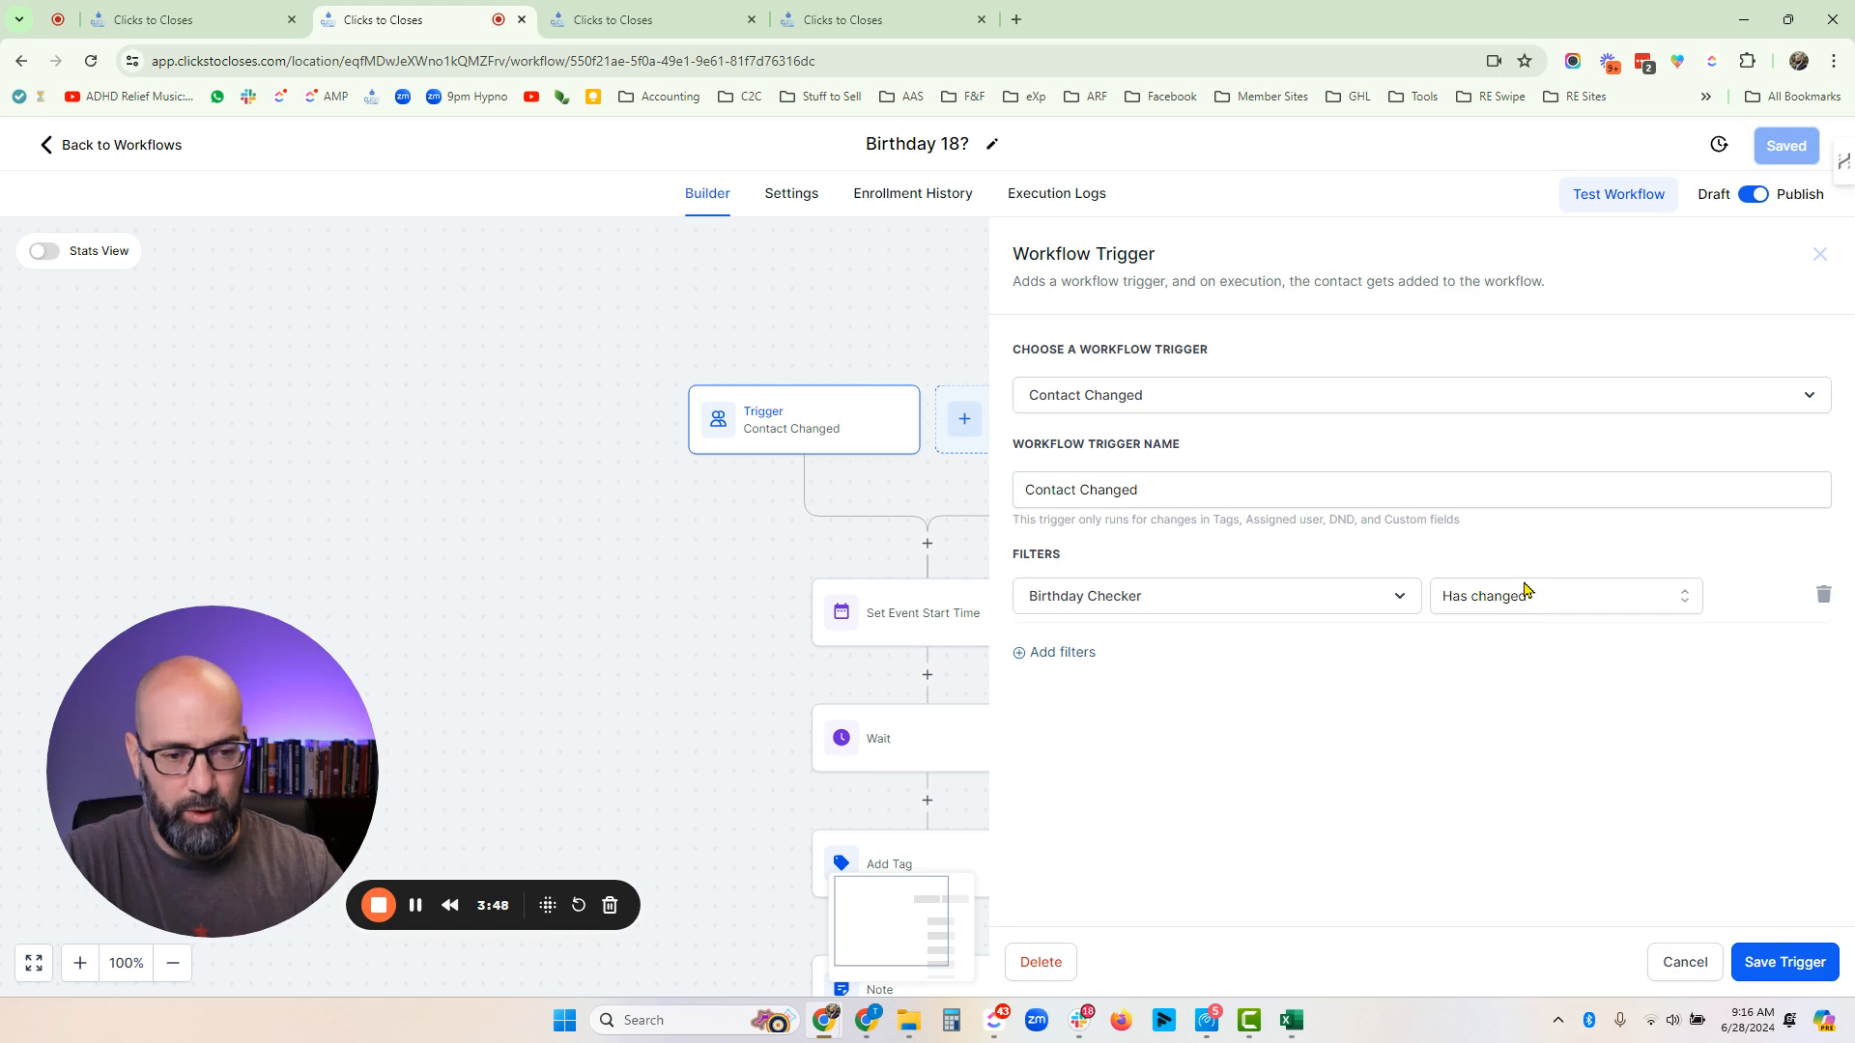
pyautogui.click(1686, 962)
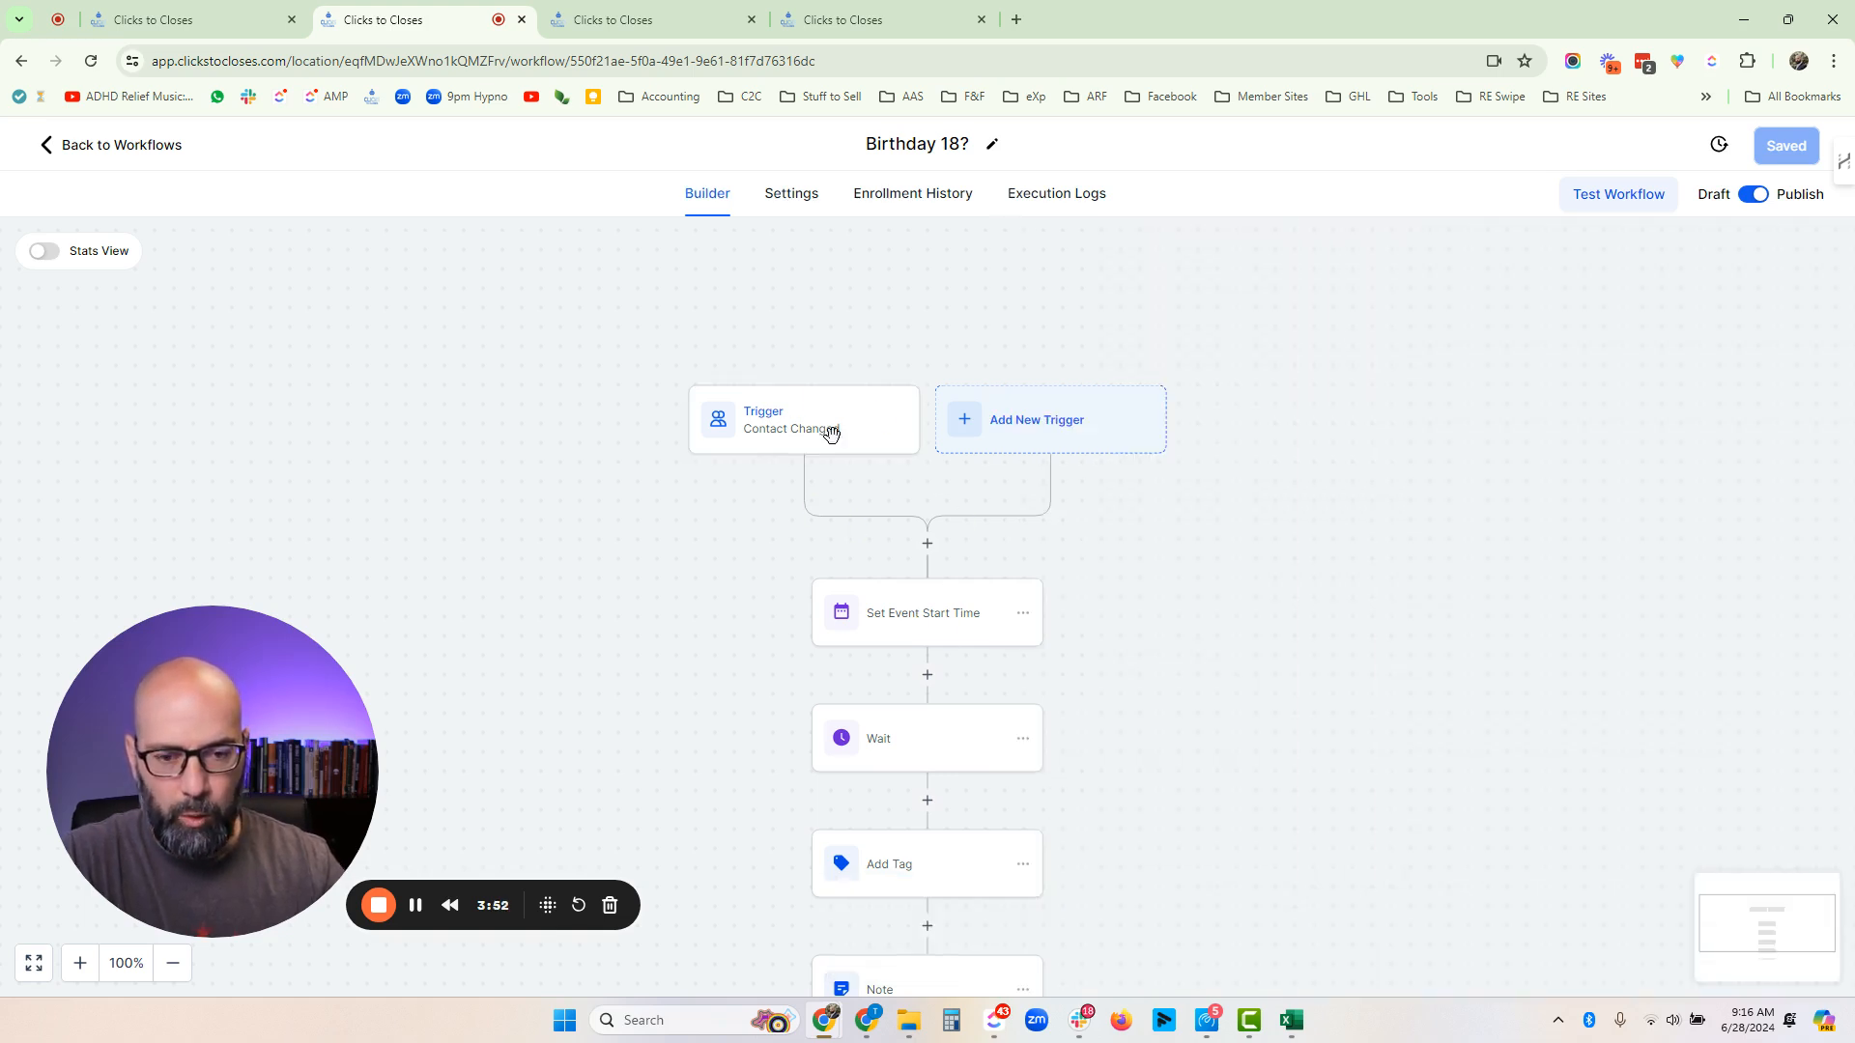
# - Review the Set Event Start Time action using the birthday_checker custom field, then close it
pyautogui.click(924, 615)
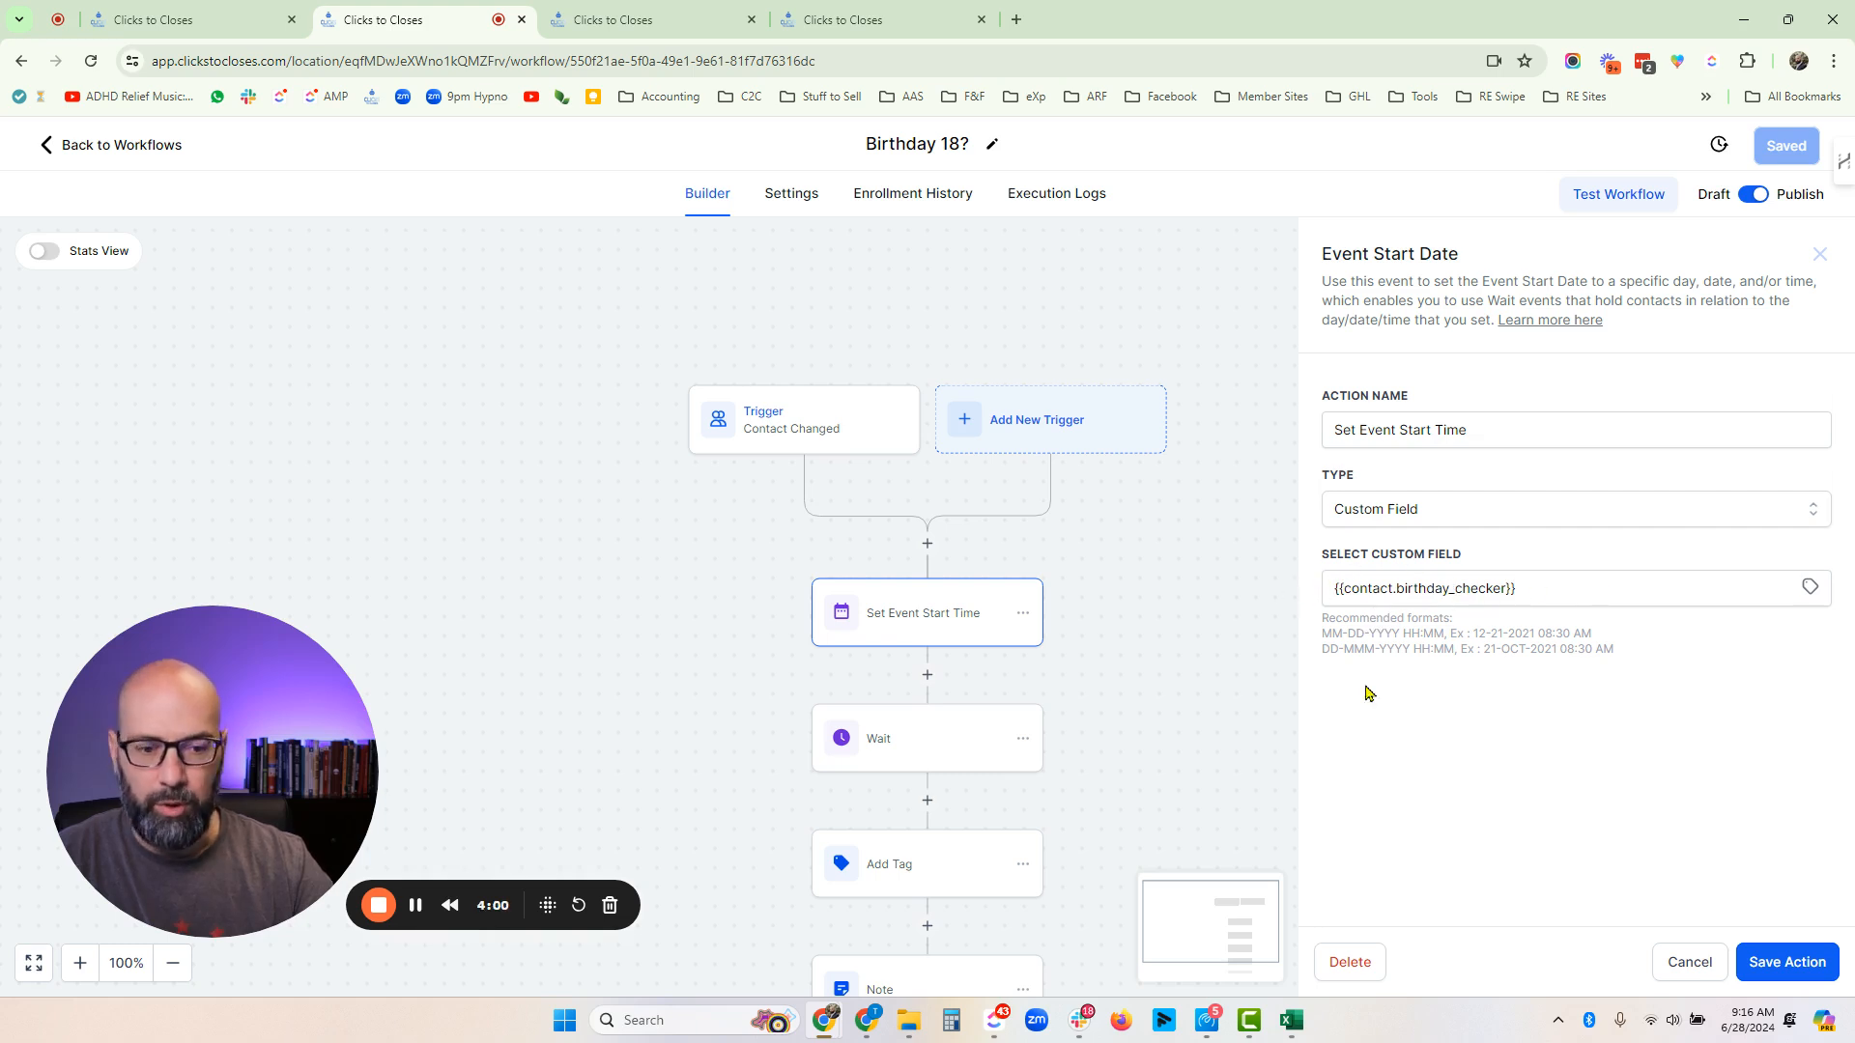
pyautogui.click(1682, 971)
pyautogui.moveTo(1527, 862); pyautogui.dragTo(1507, 697)
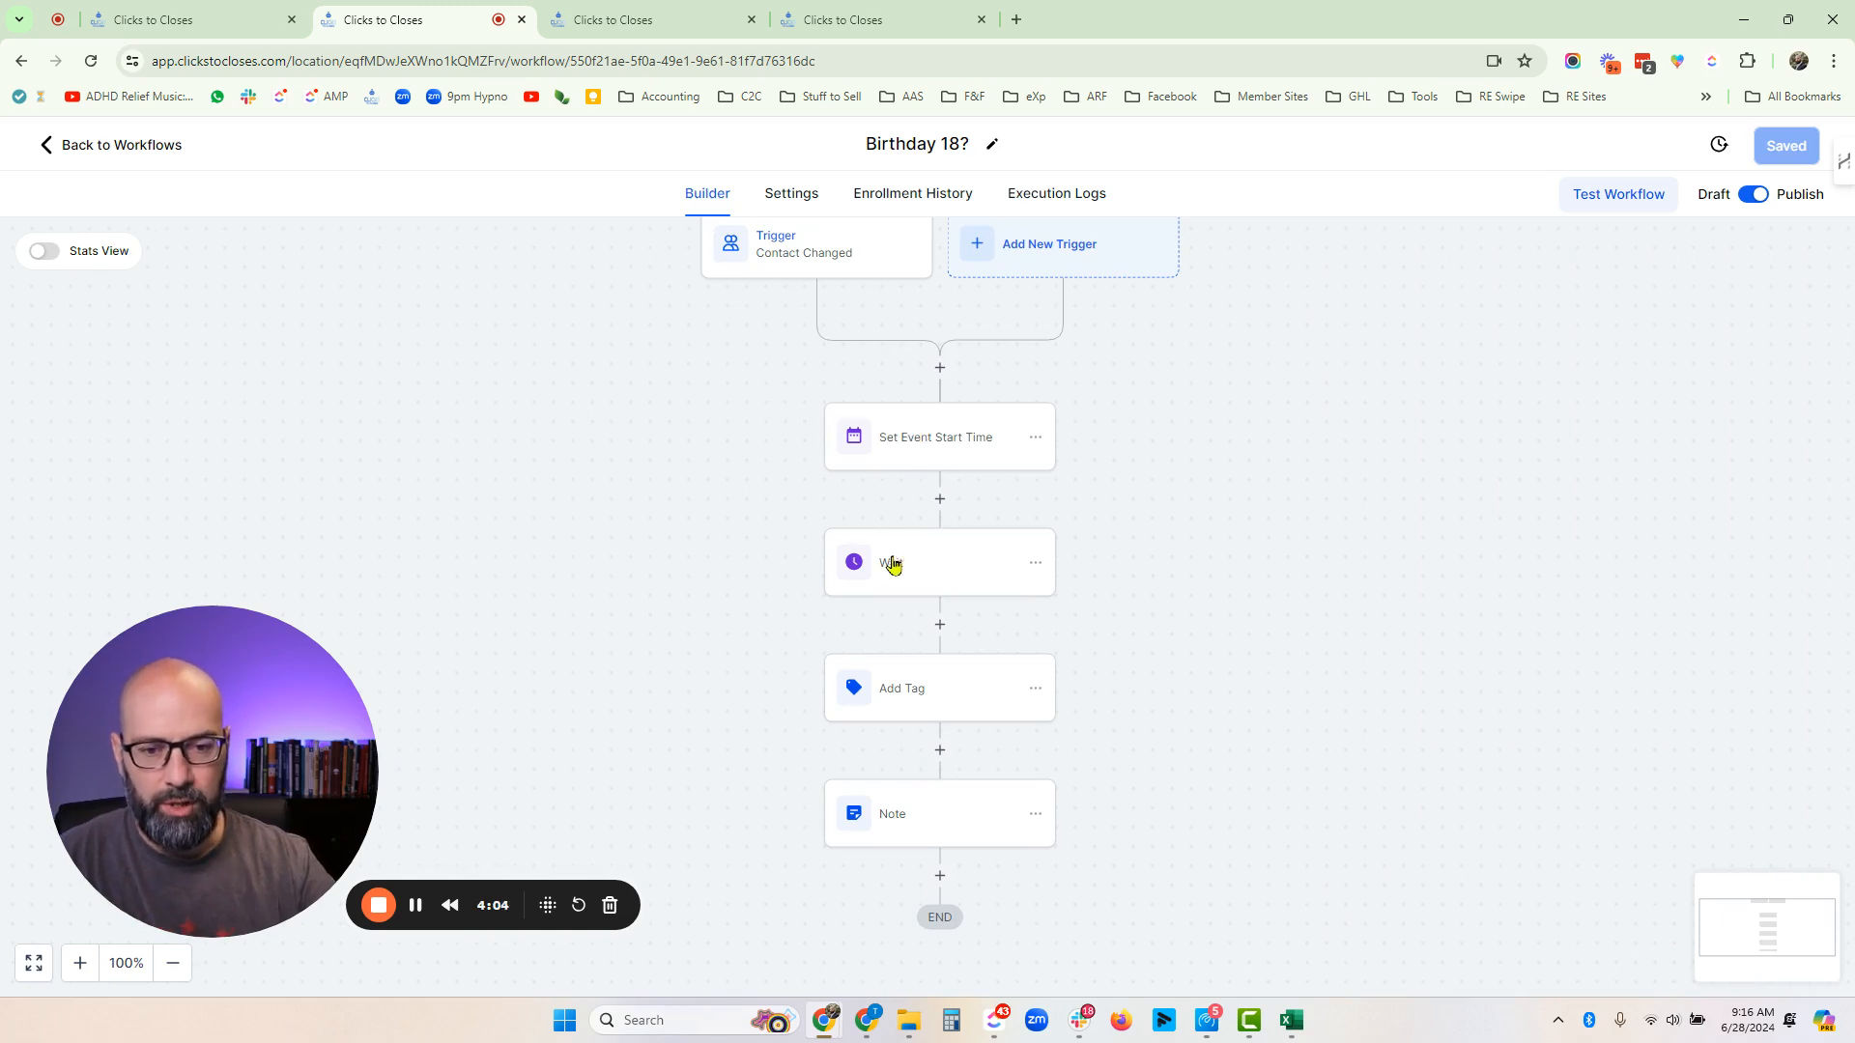
# - Review the Wait action's months delay after the event time, checking 18 × 12 in Calculator, then close it
pyautogui.click(930, 582)
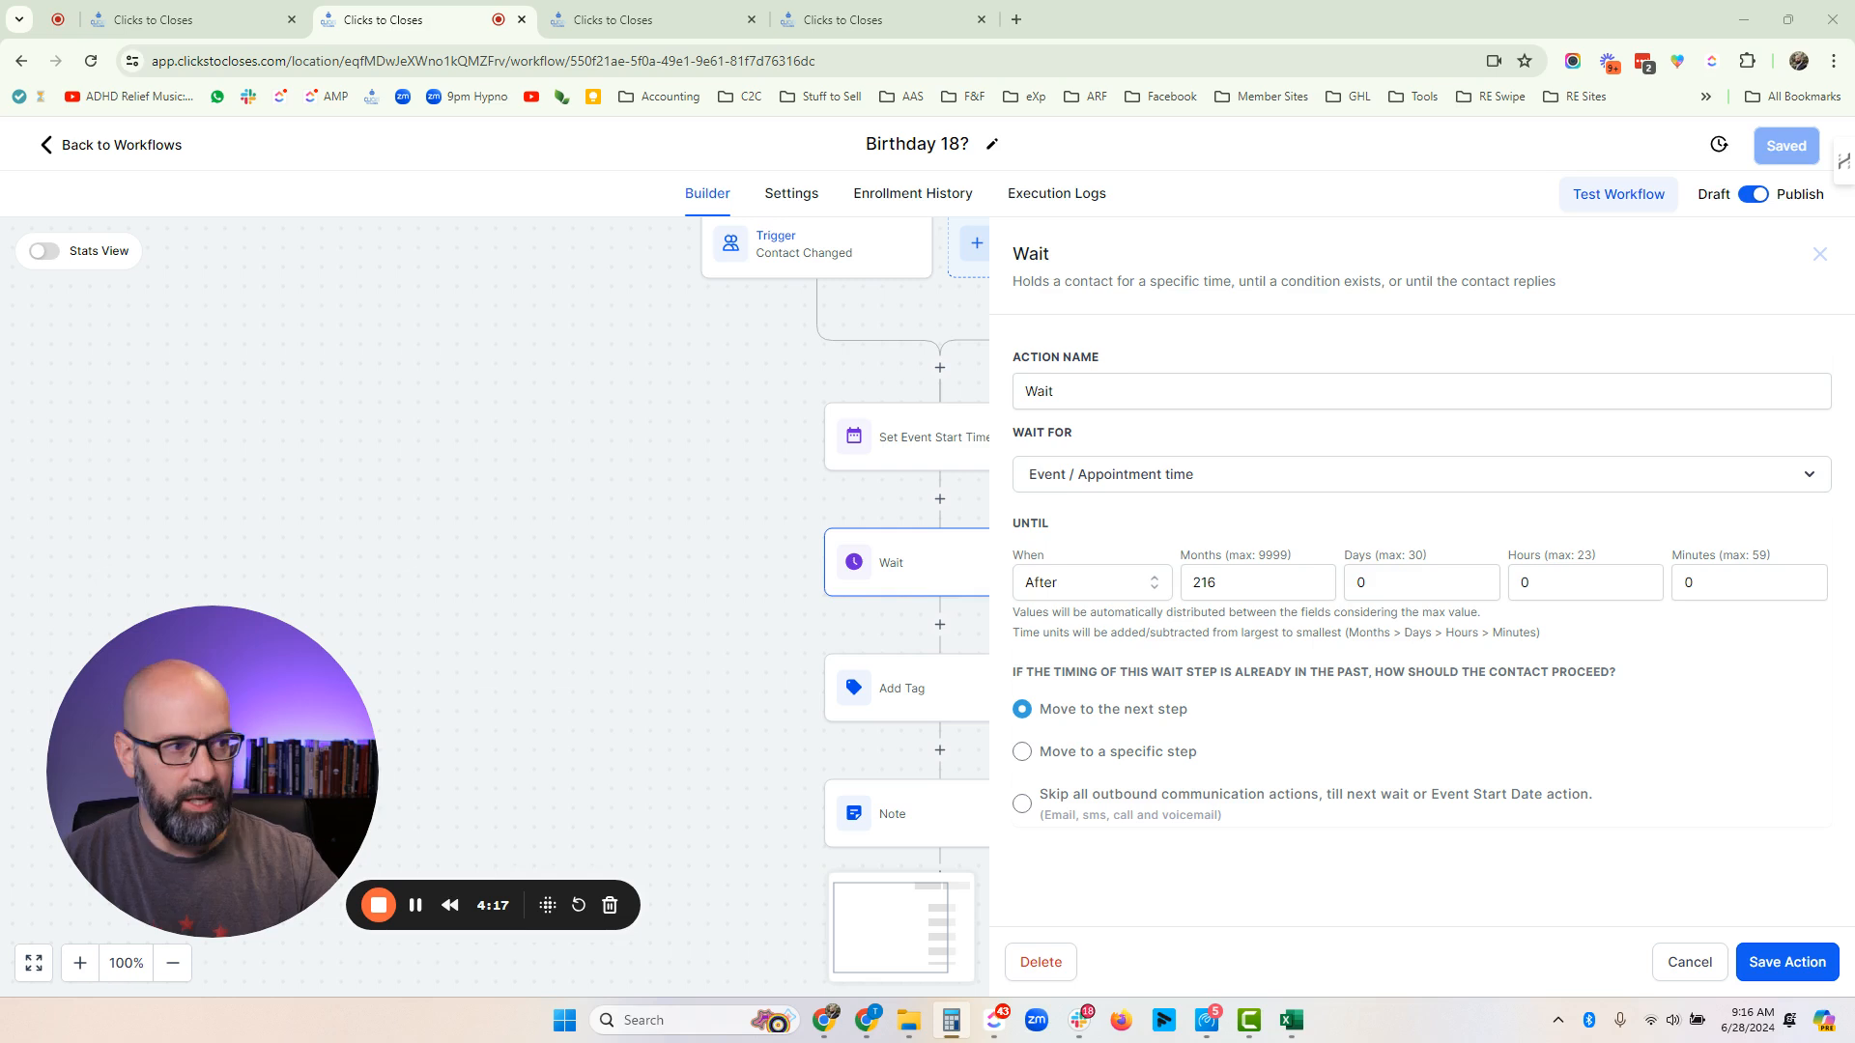
pyautogui.moveTo(1832, 316); pyautogui.dragTo(696, 223)
pyautogui.write('18 × 12')
pyautogui.press('Return')
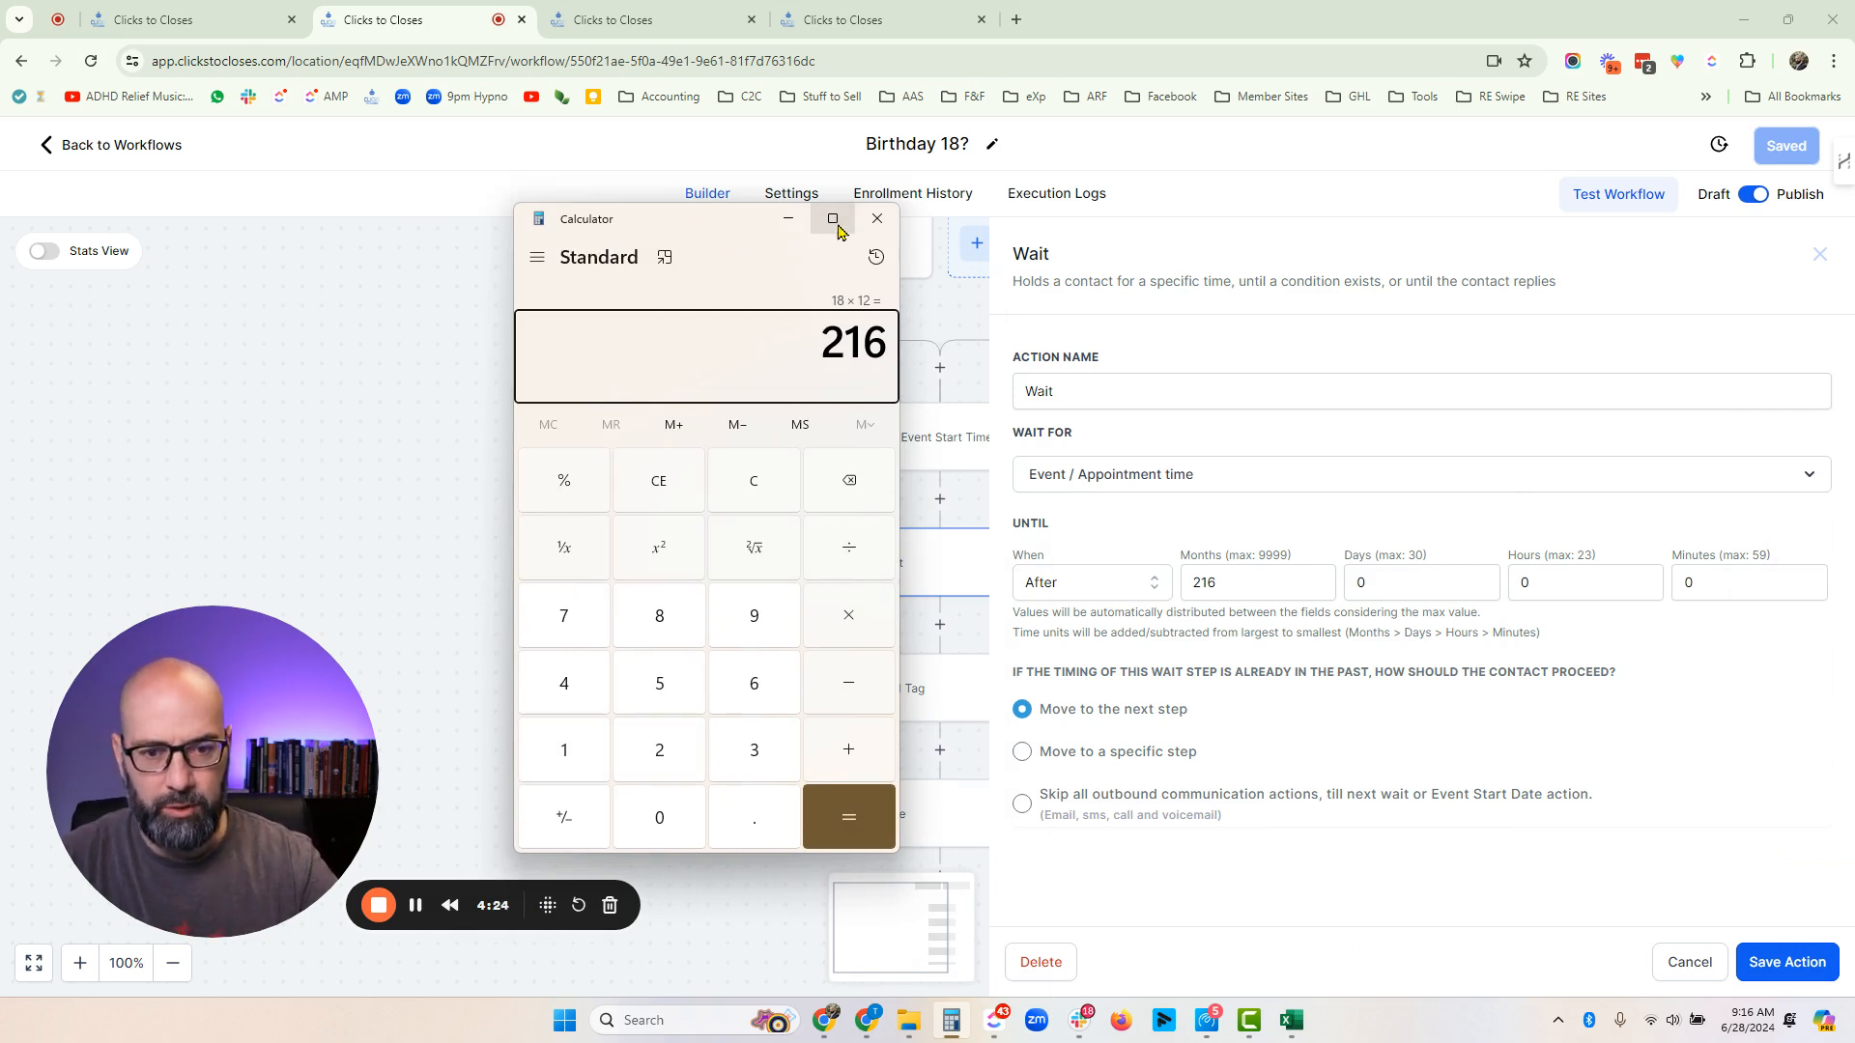
pyautogui.click(877, 218)
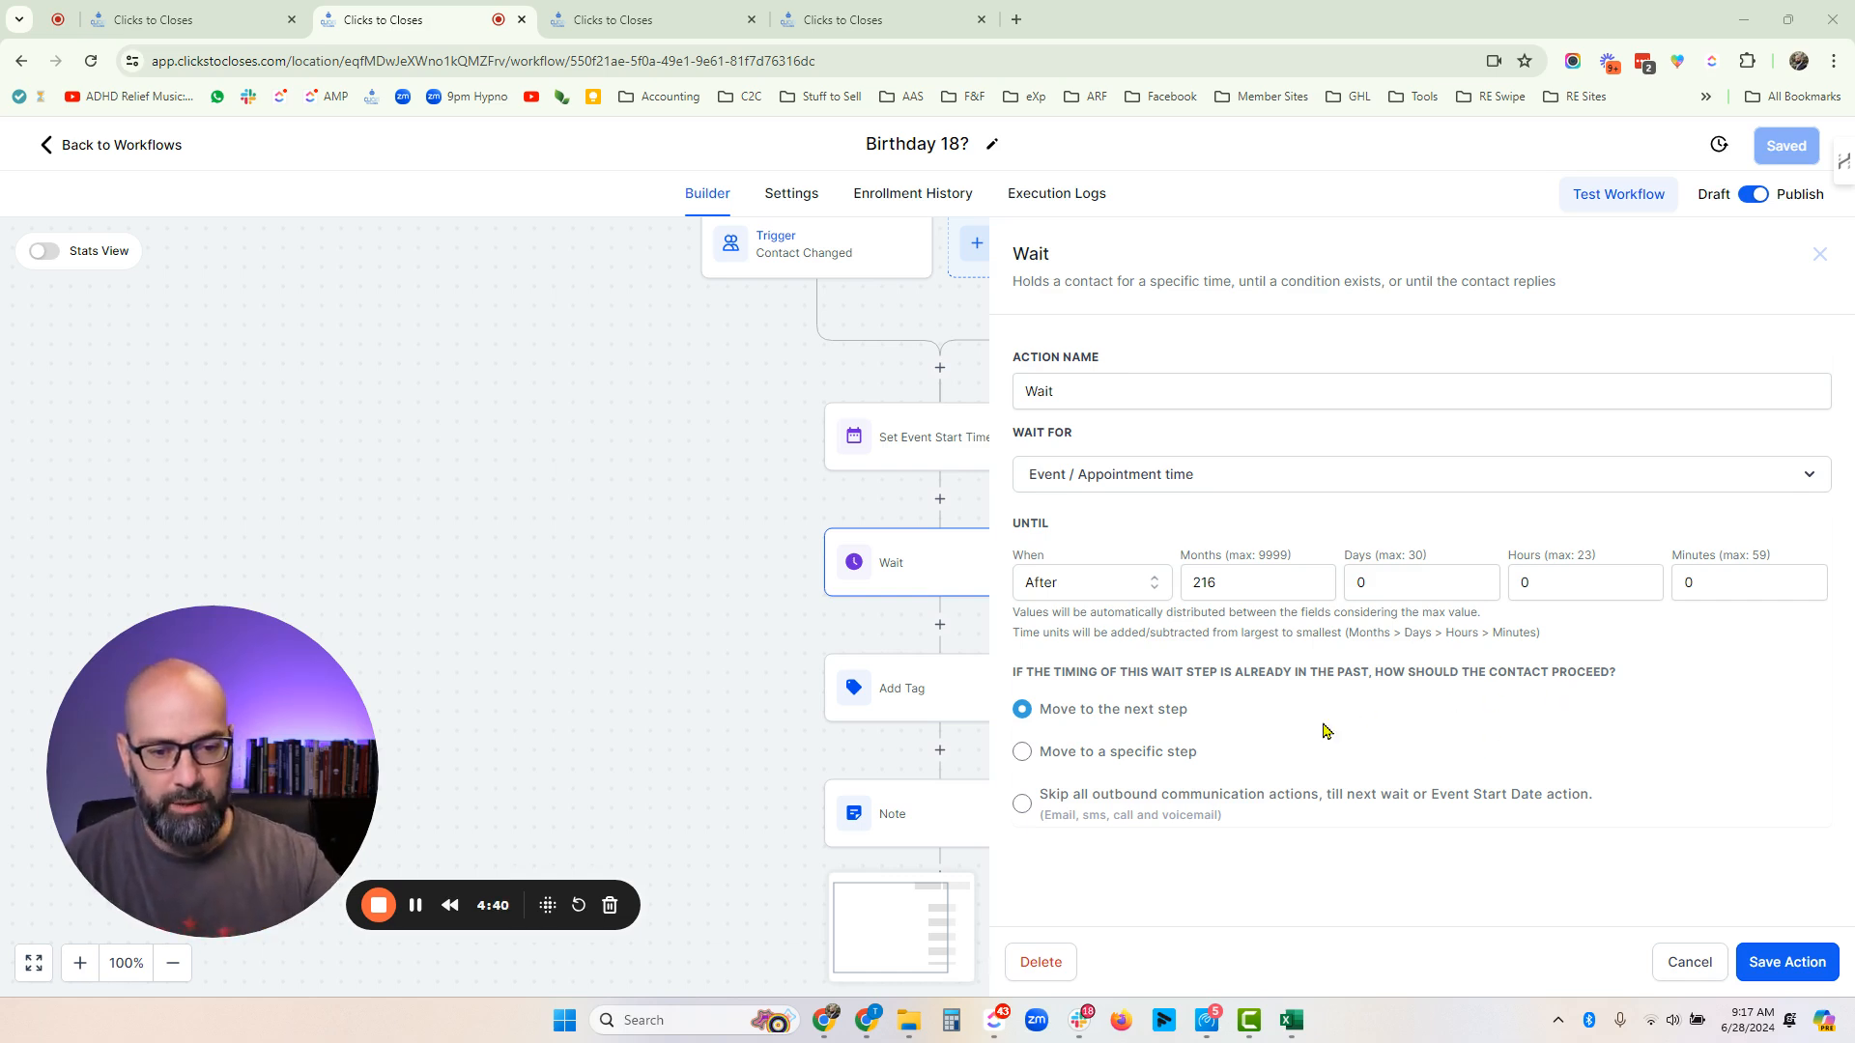
pyautogui.click(1679, 963)
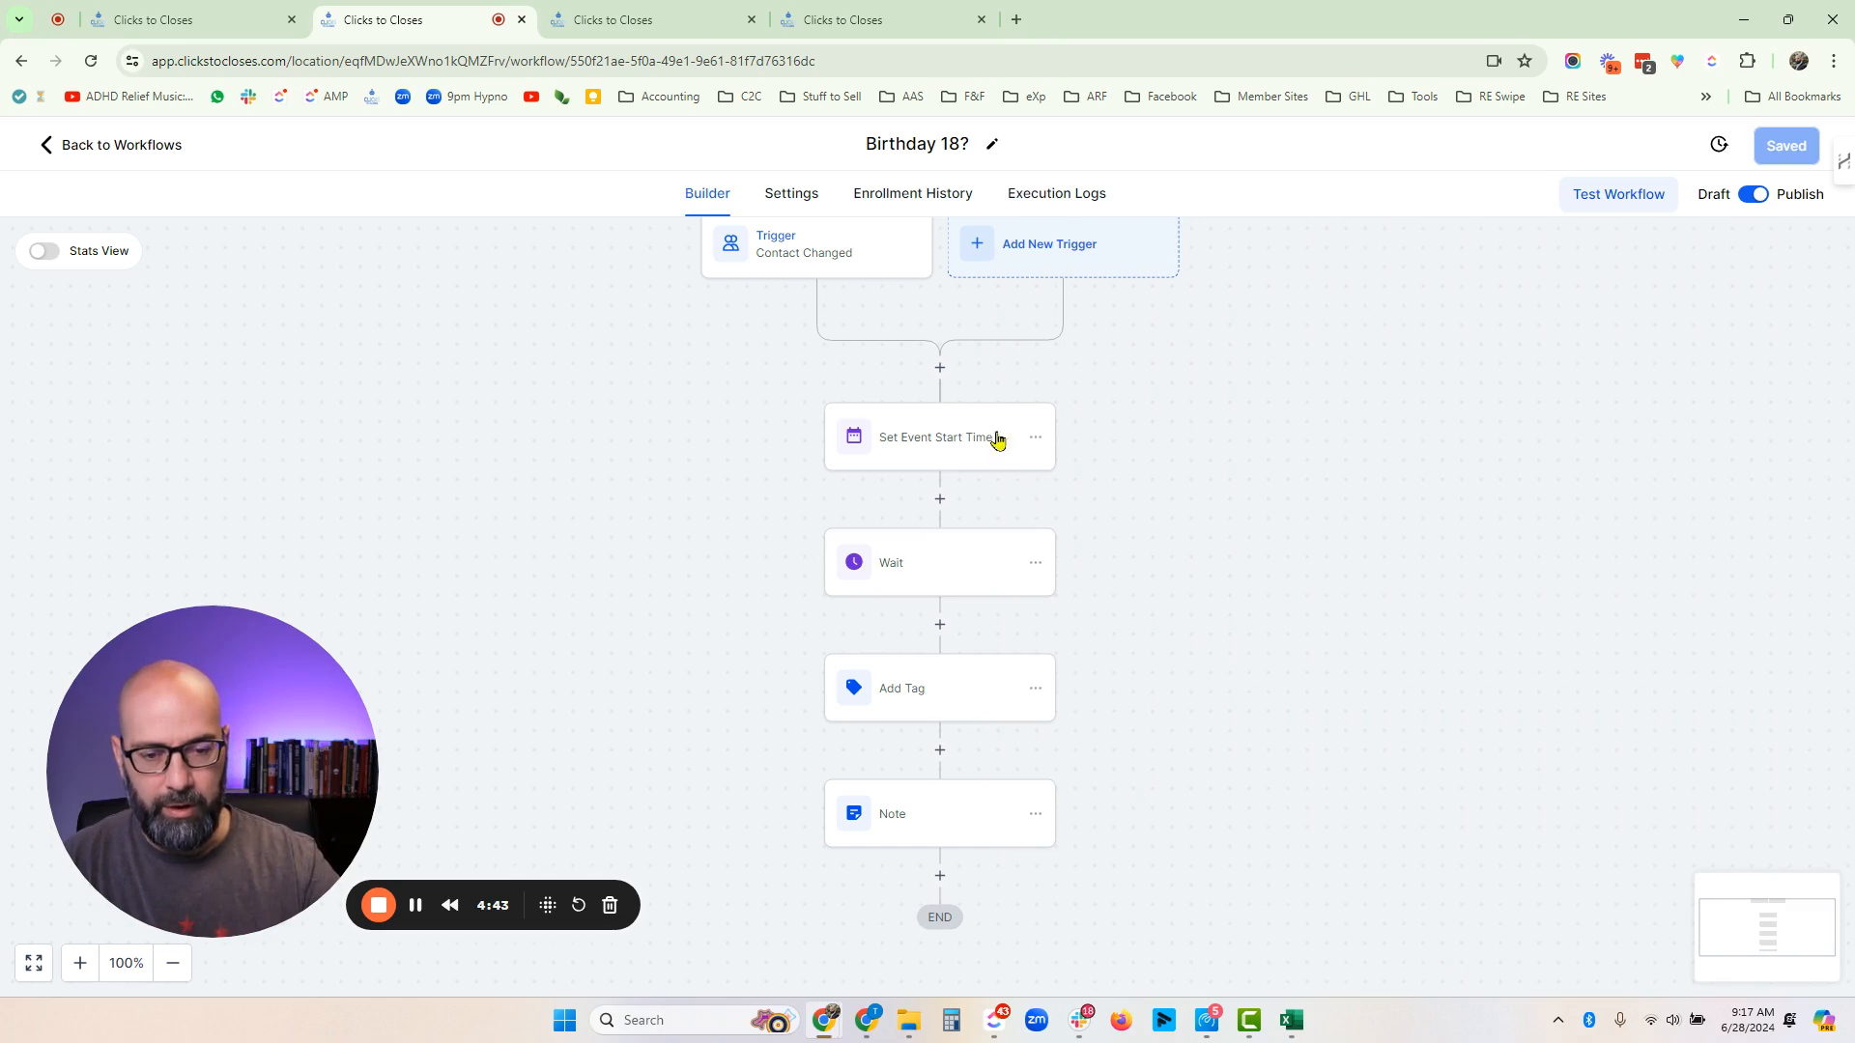
# - Review the Add Tag and Note actions at the end of the Birthday 18? workflow
pyautogui.click(942, 707)
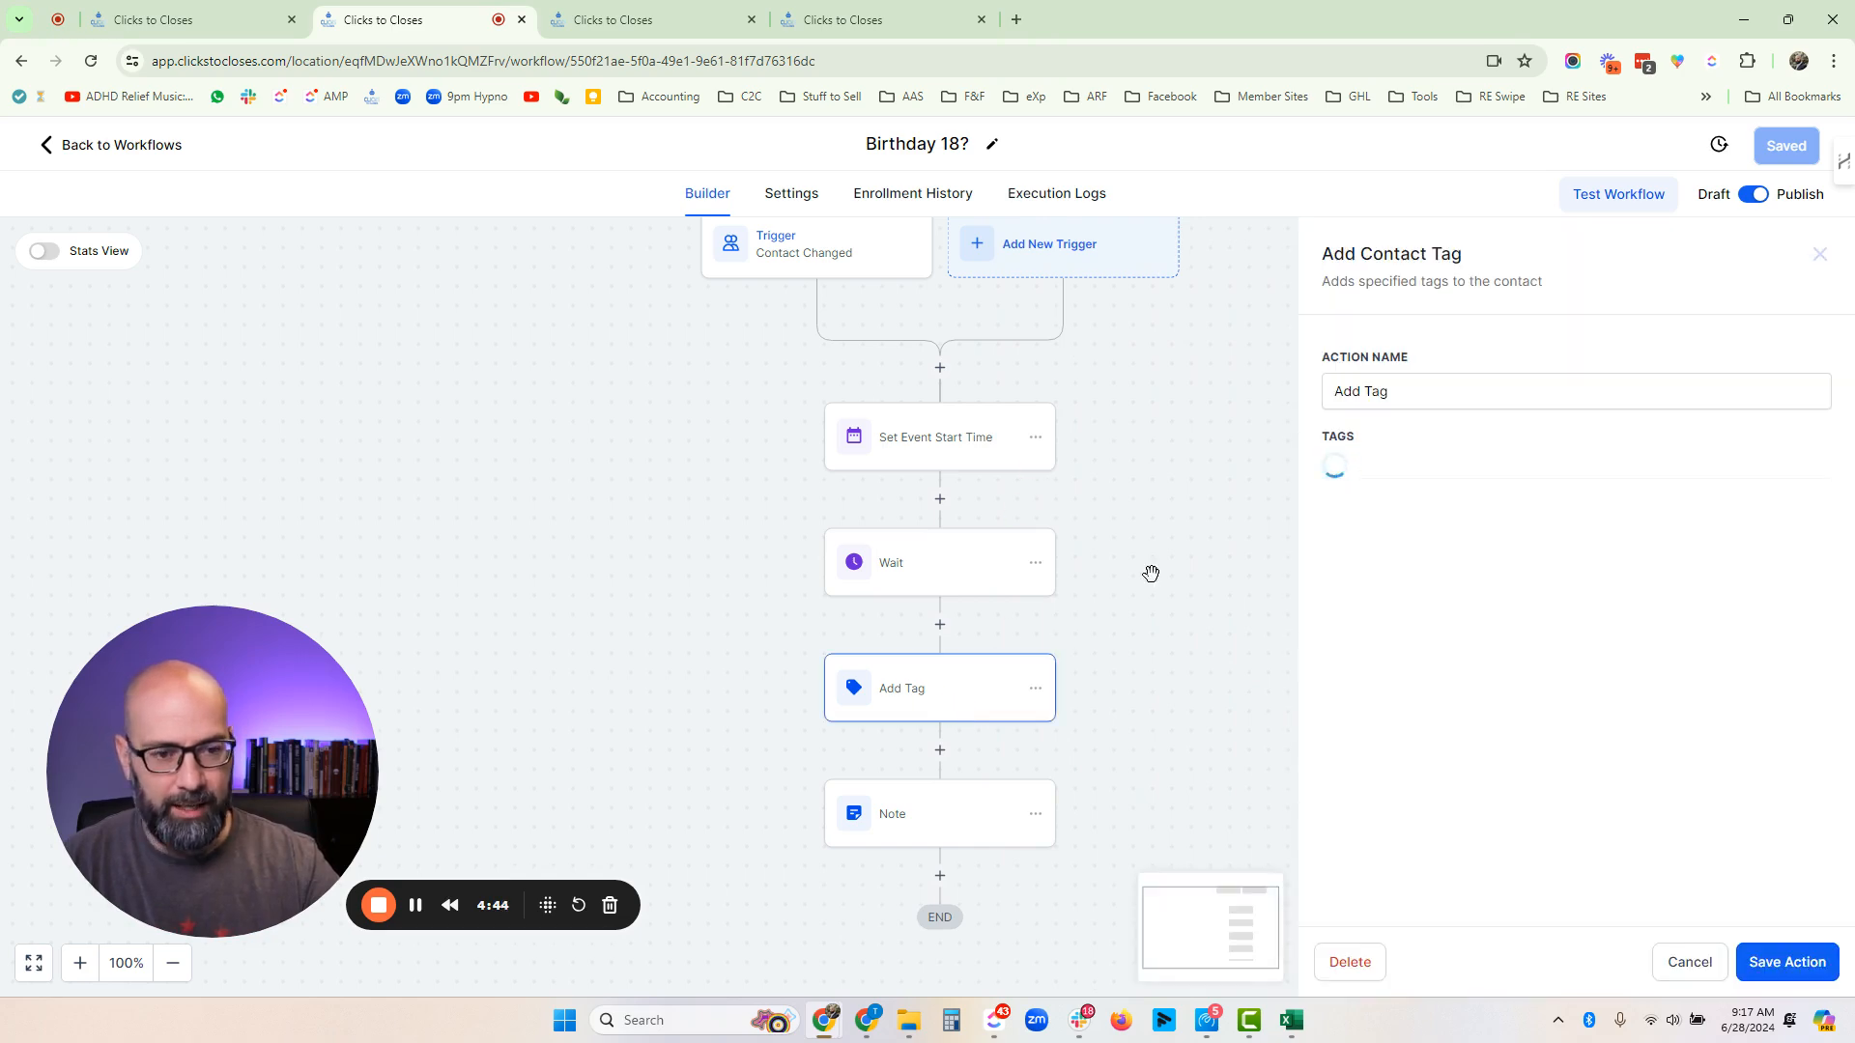
pyautogui.click(943, 826)
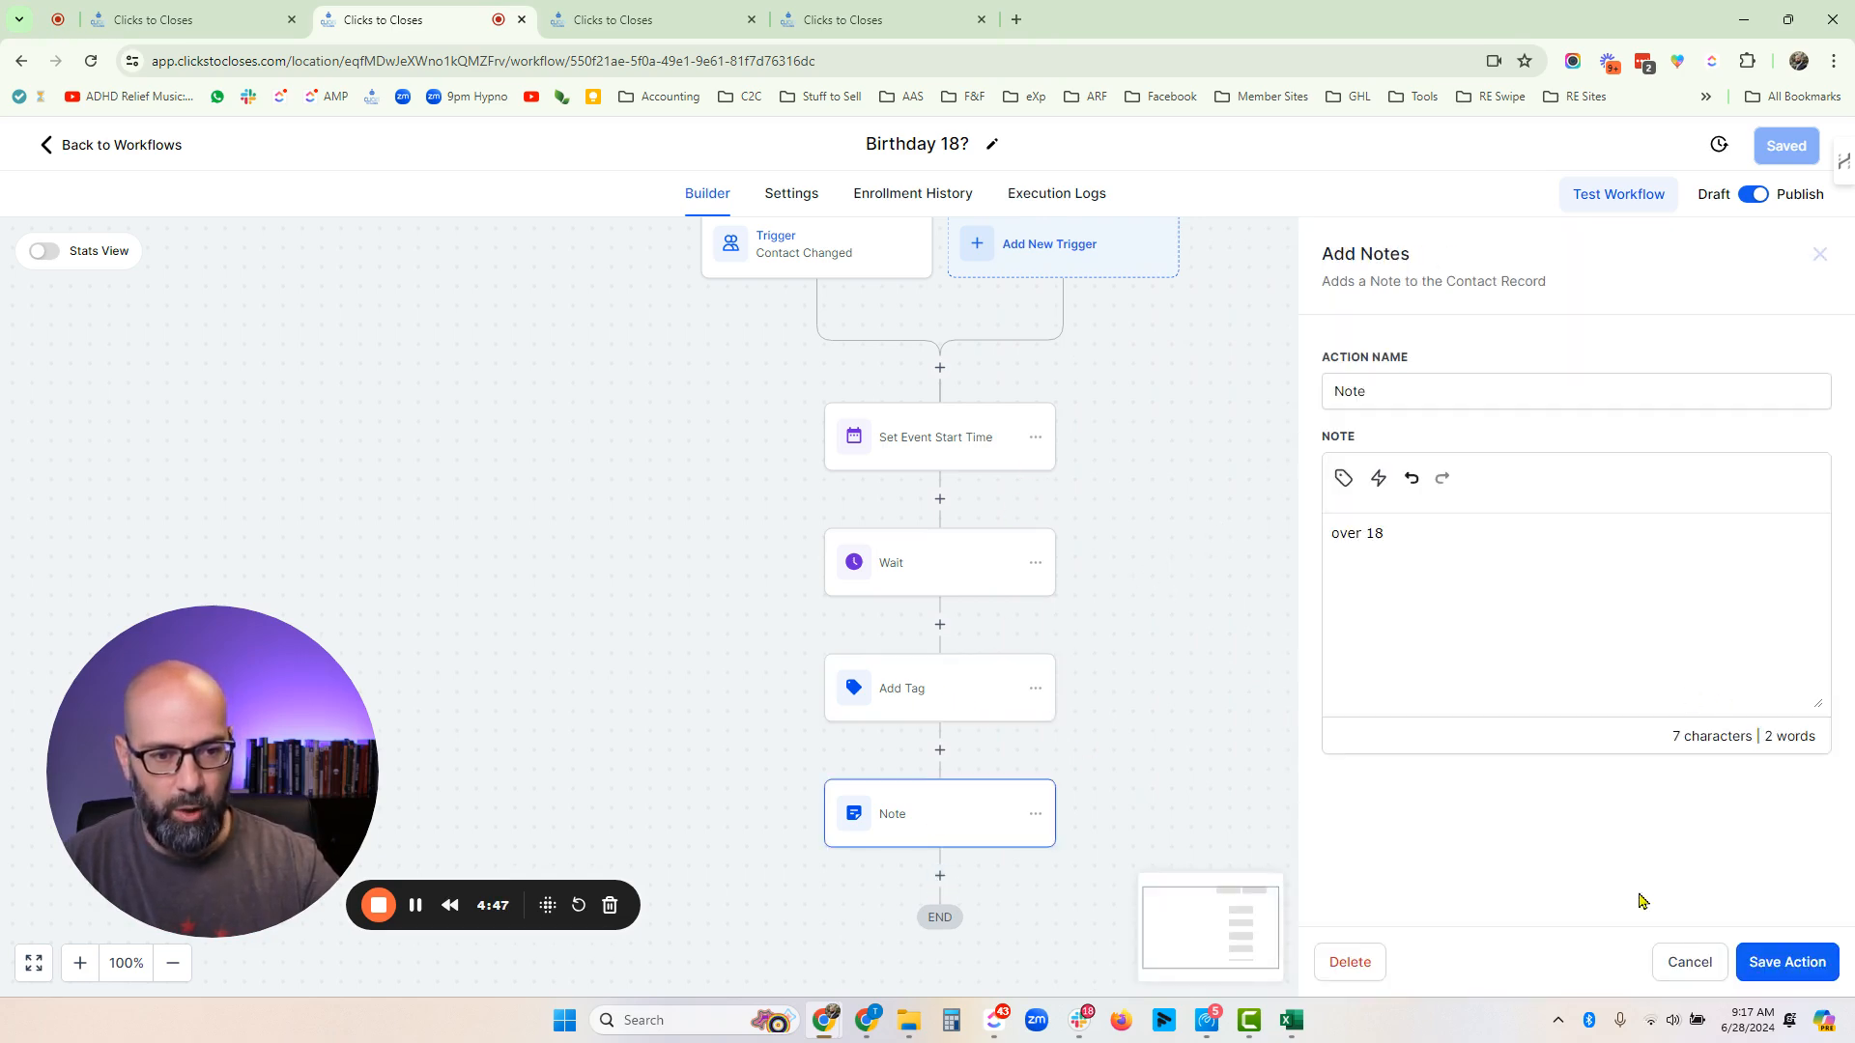
pyautogui.click(1682, 964)
# - Switch to the Birthday <18 workflow and inspect its Contact Changed trigger filter
pyautogui.click(613, 20)
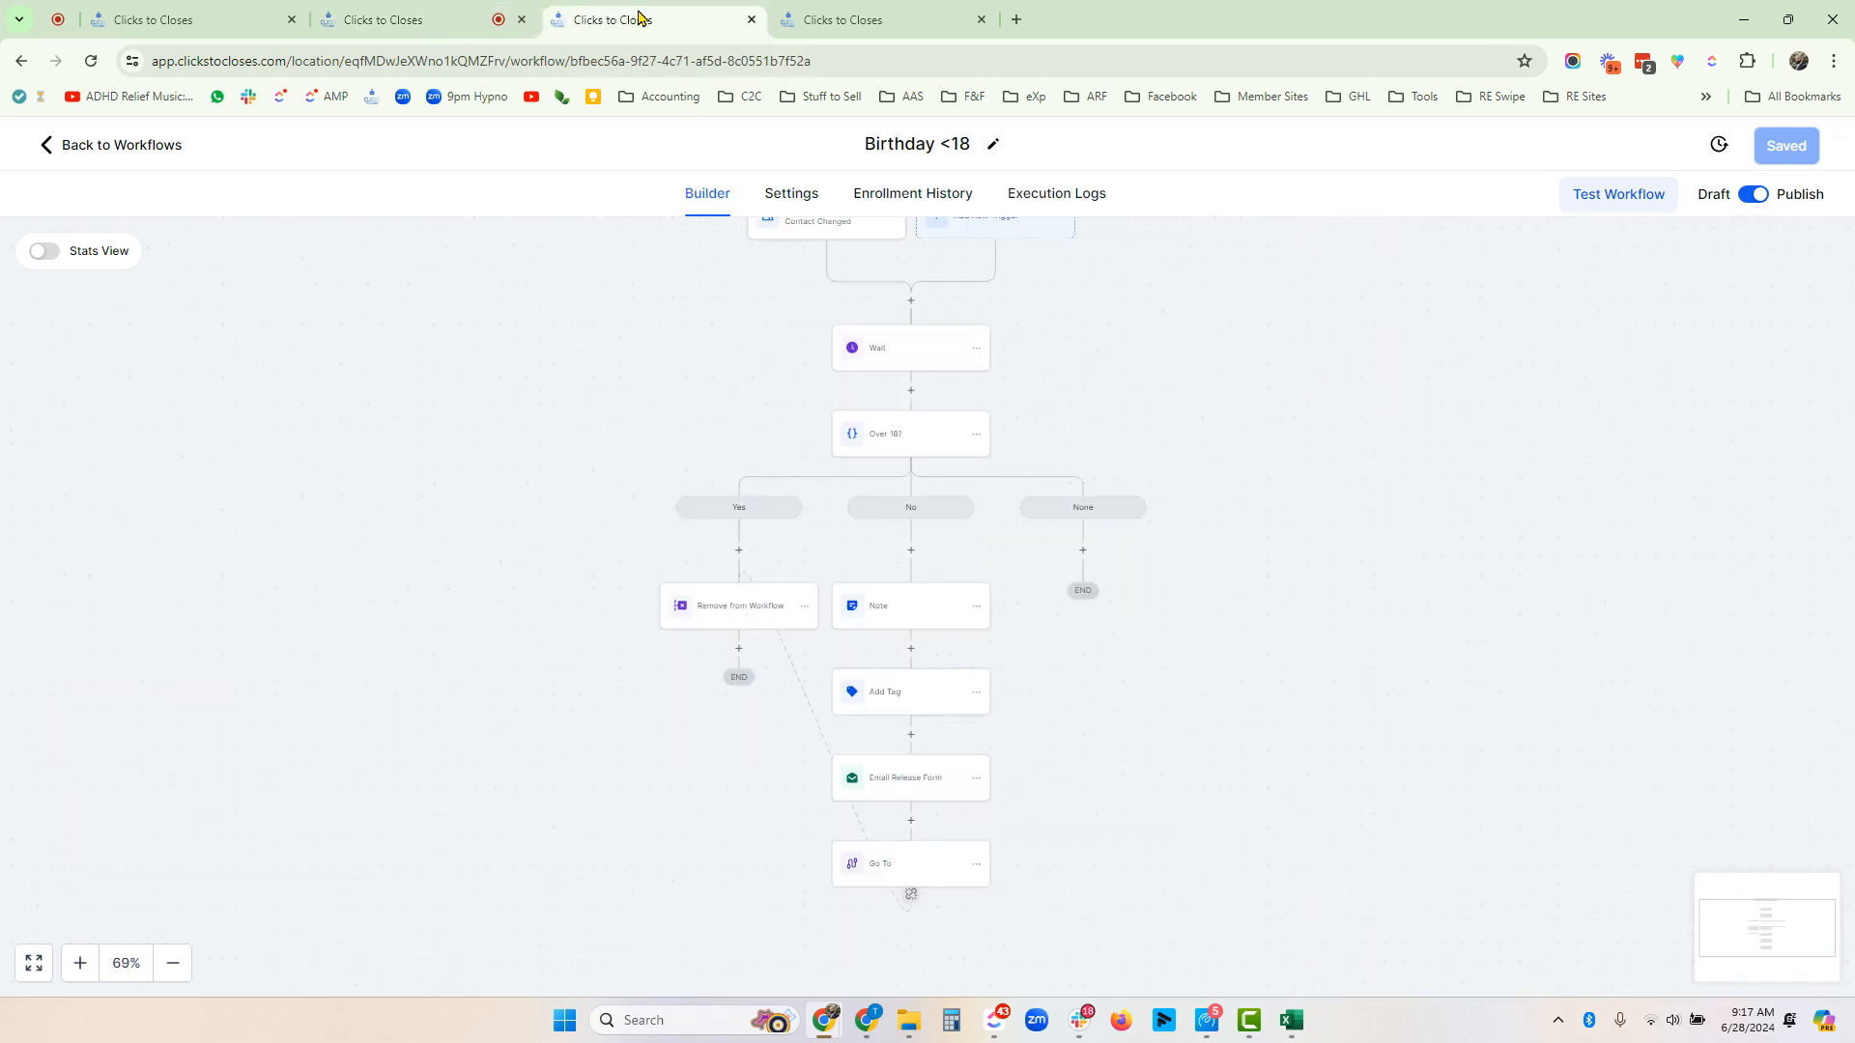
pyautogui.scroll(1, 1035, 378)
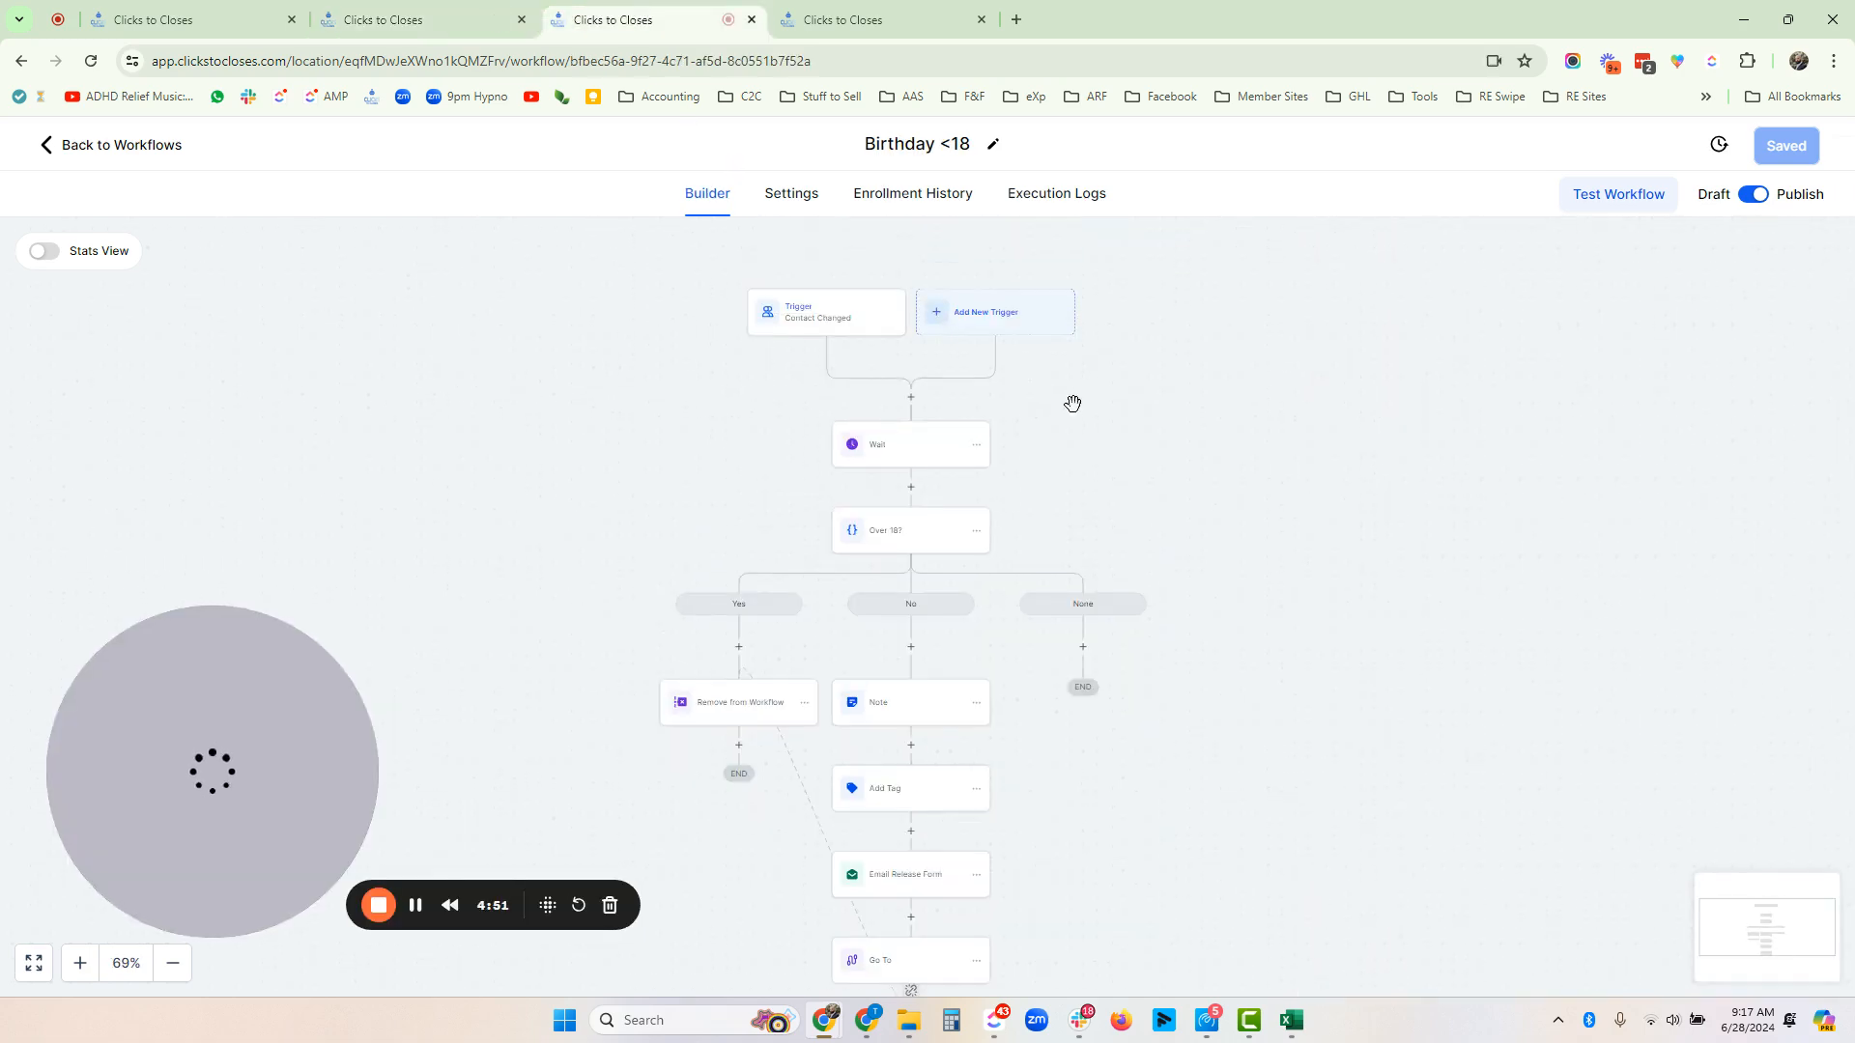
pyautogui.click(847, 318)
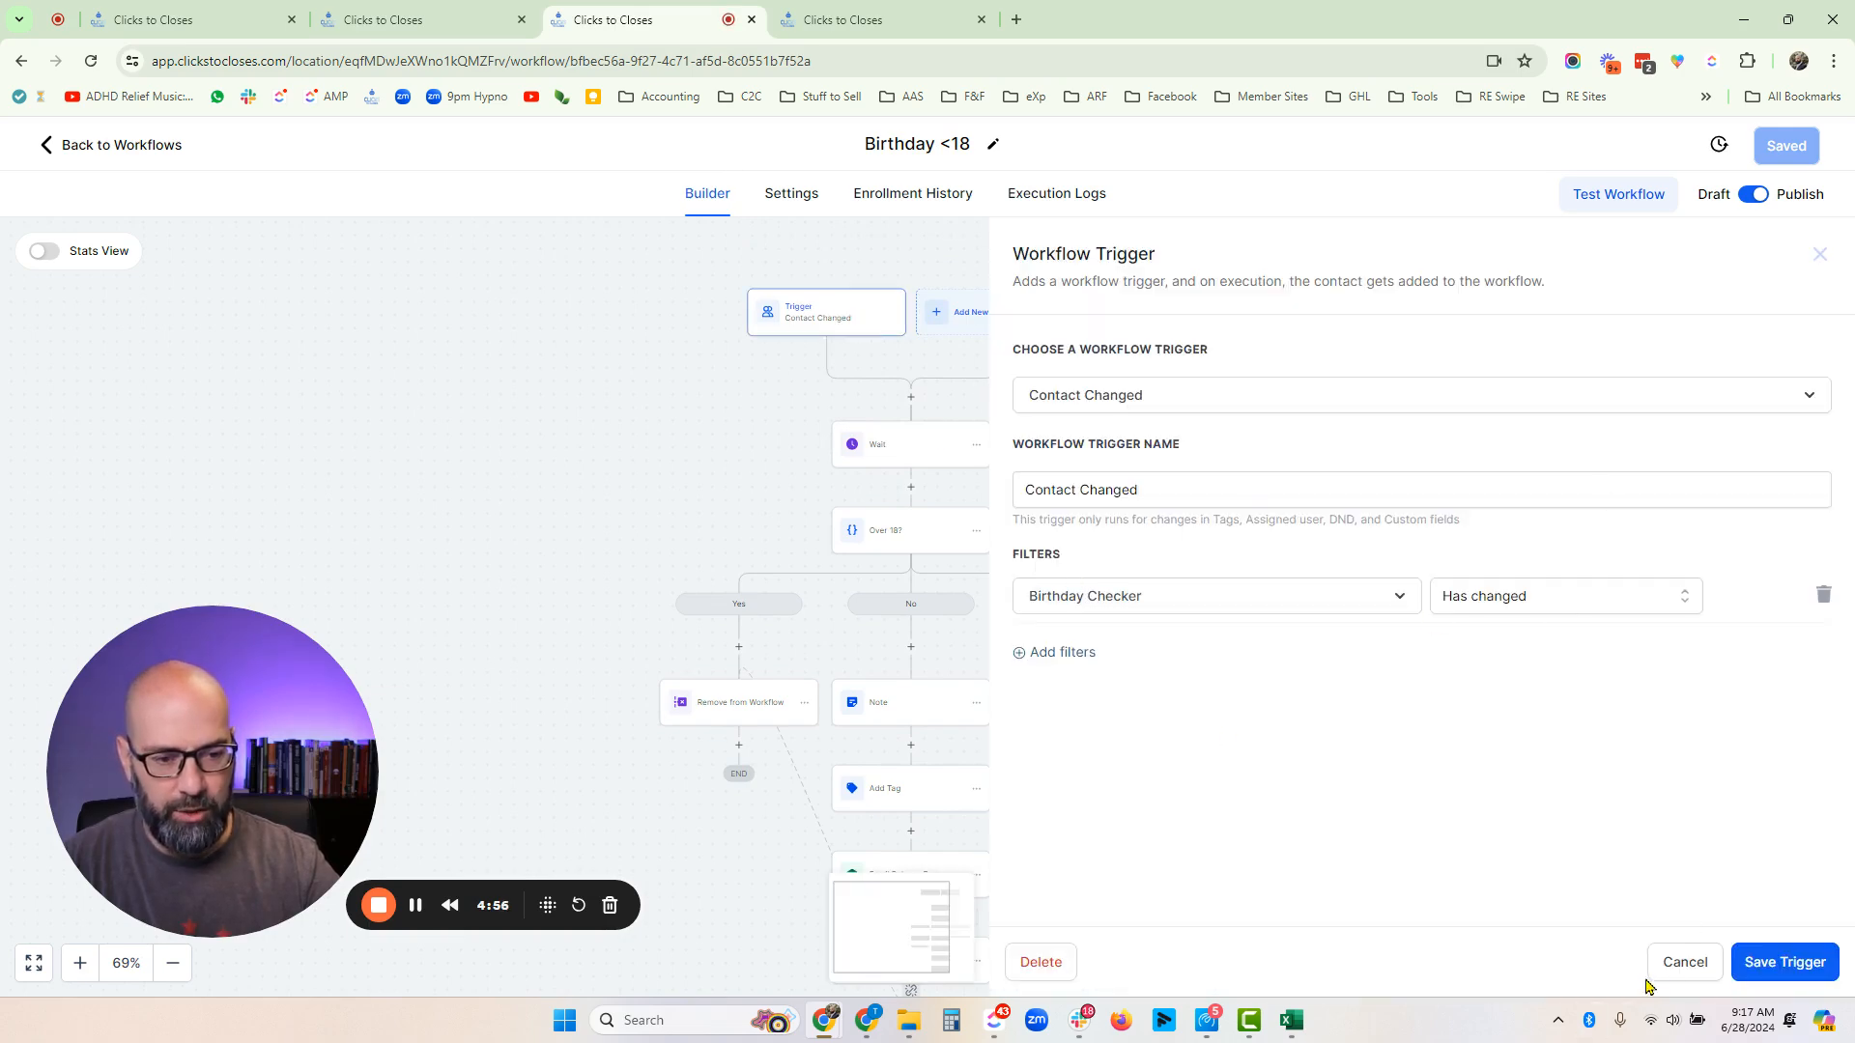
pyautogui.click(1676, 961)
# - Inspect the Wait action's condition on the over 18 tag and browse the Wait For options without changing them
pyautogui.click(874, 455)
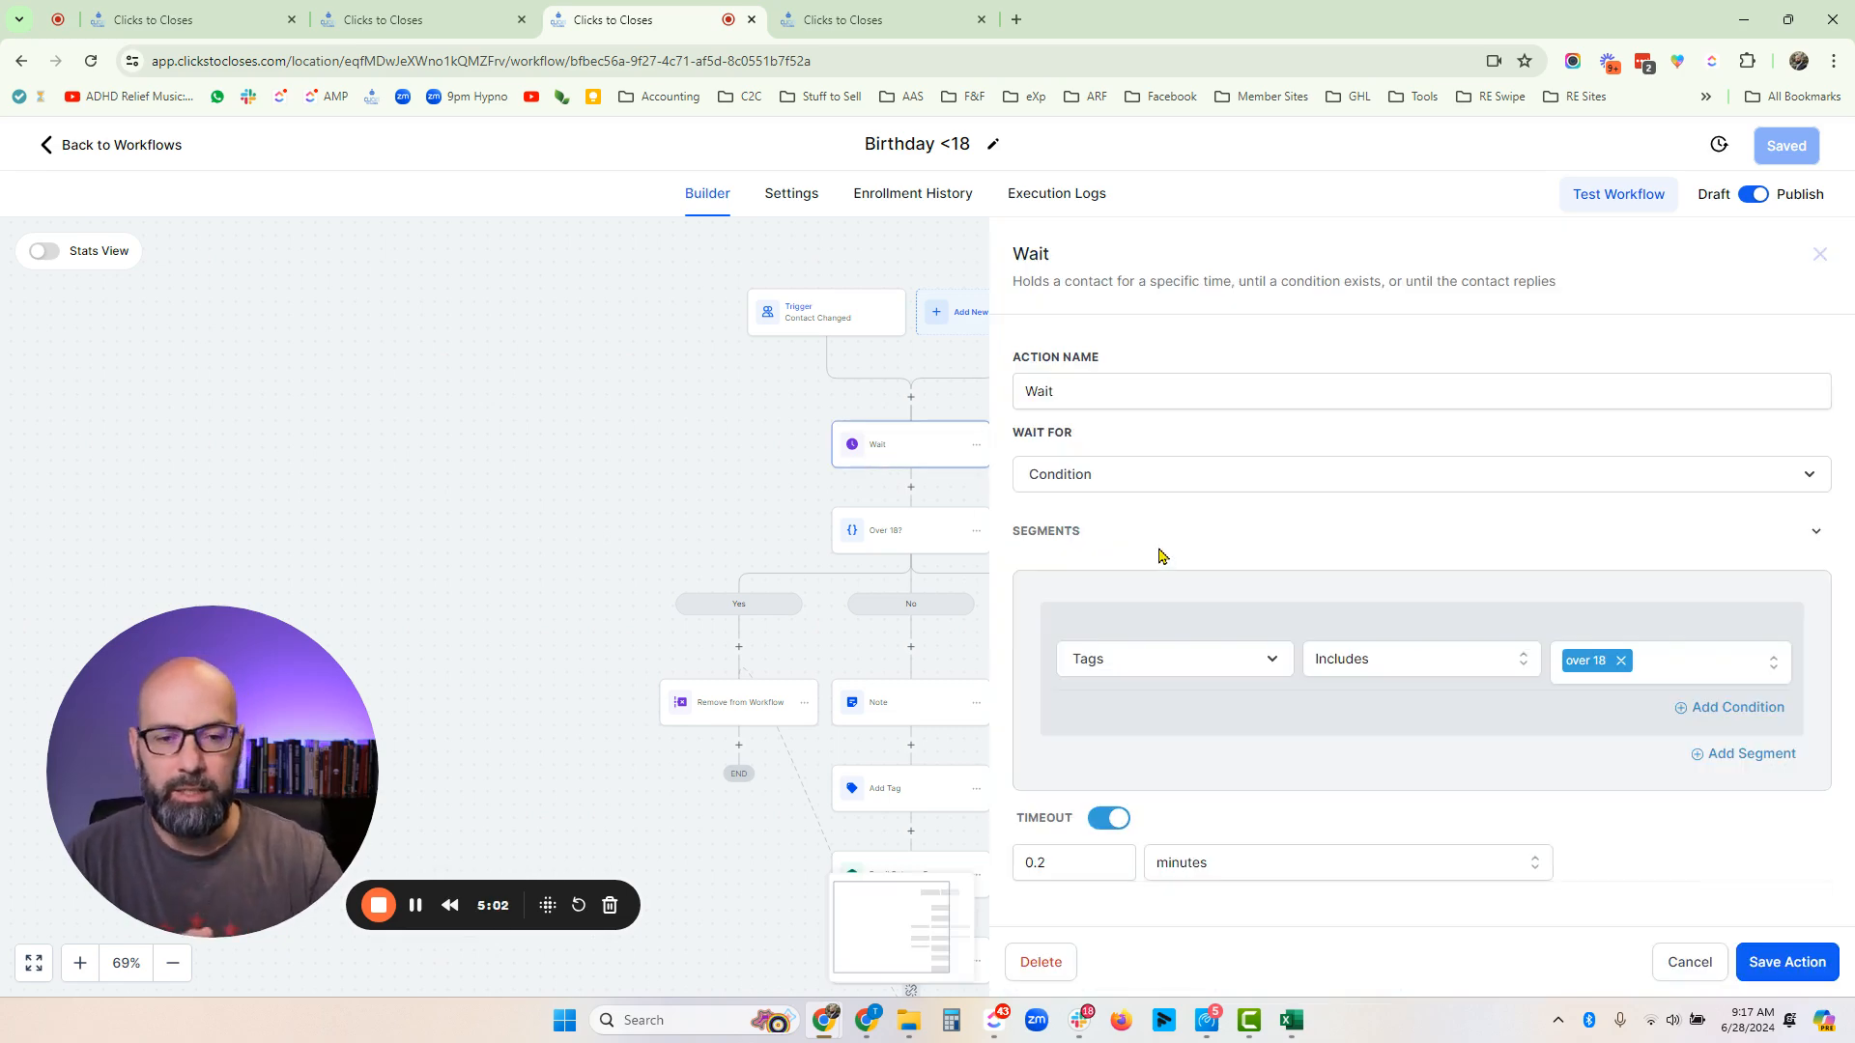
pyautogui.click(1107, 476)
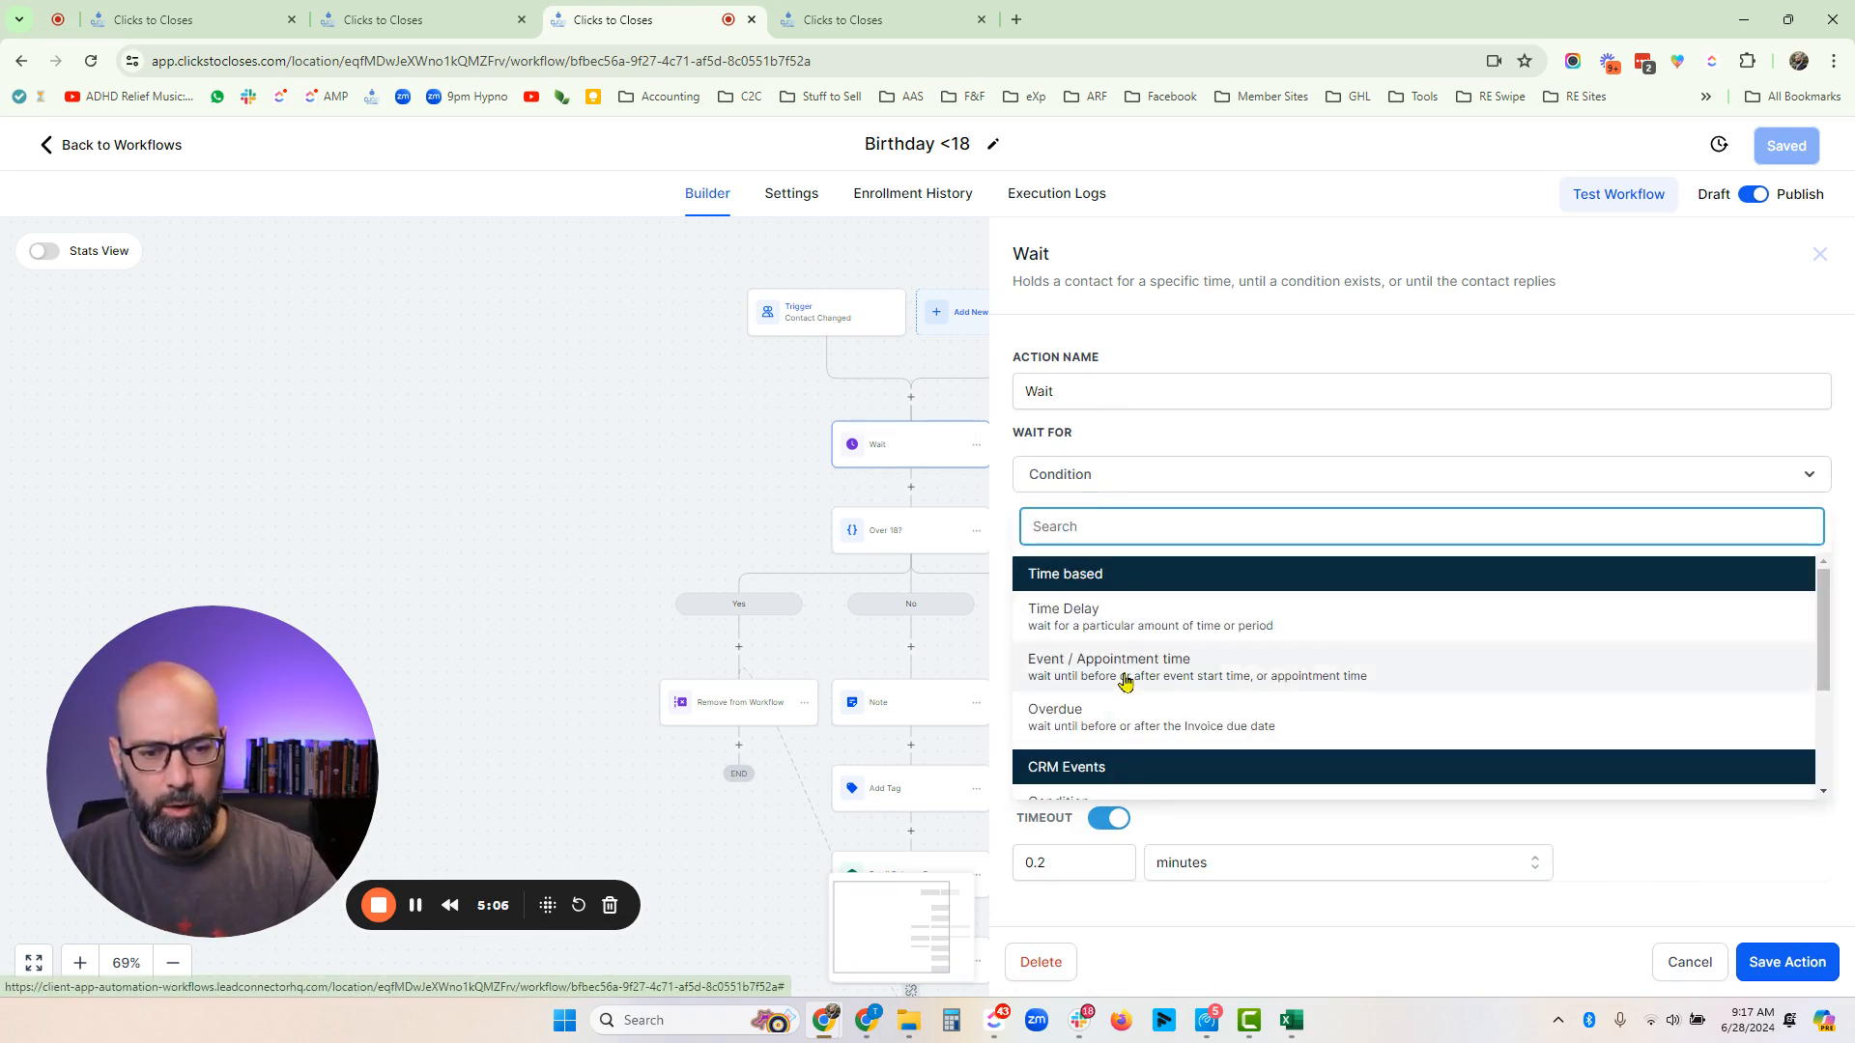
pyautogui.scroll(-1, 1126, 683)
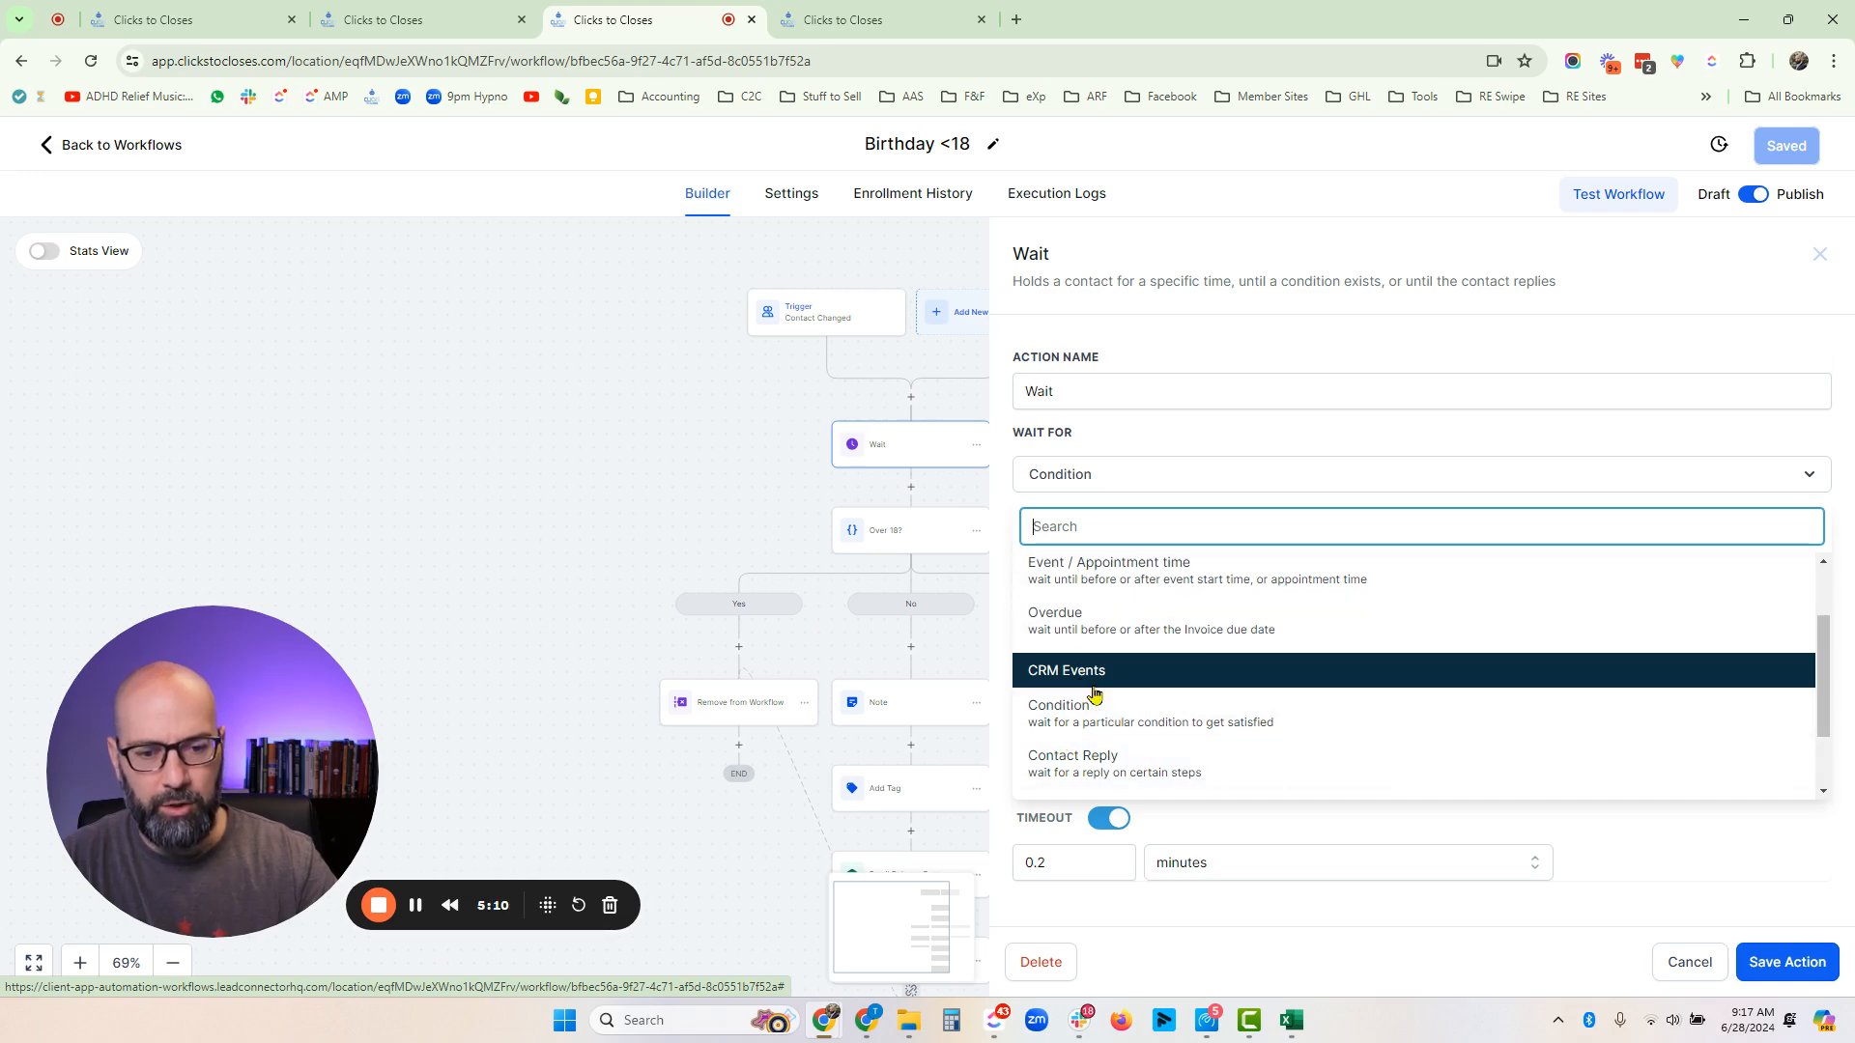
pyautogui.click(1082, 725)
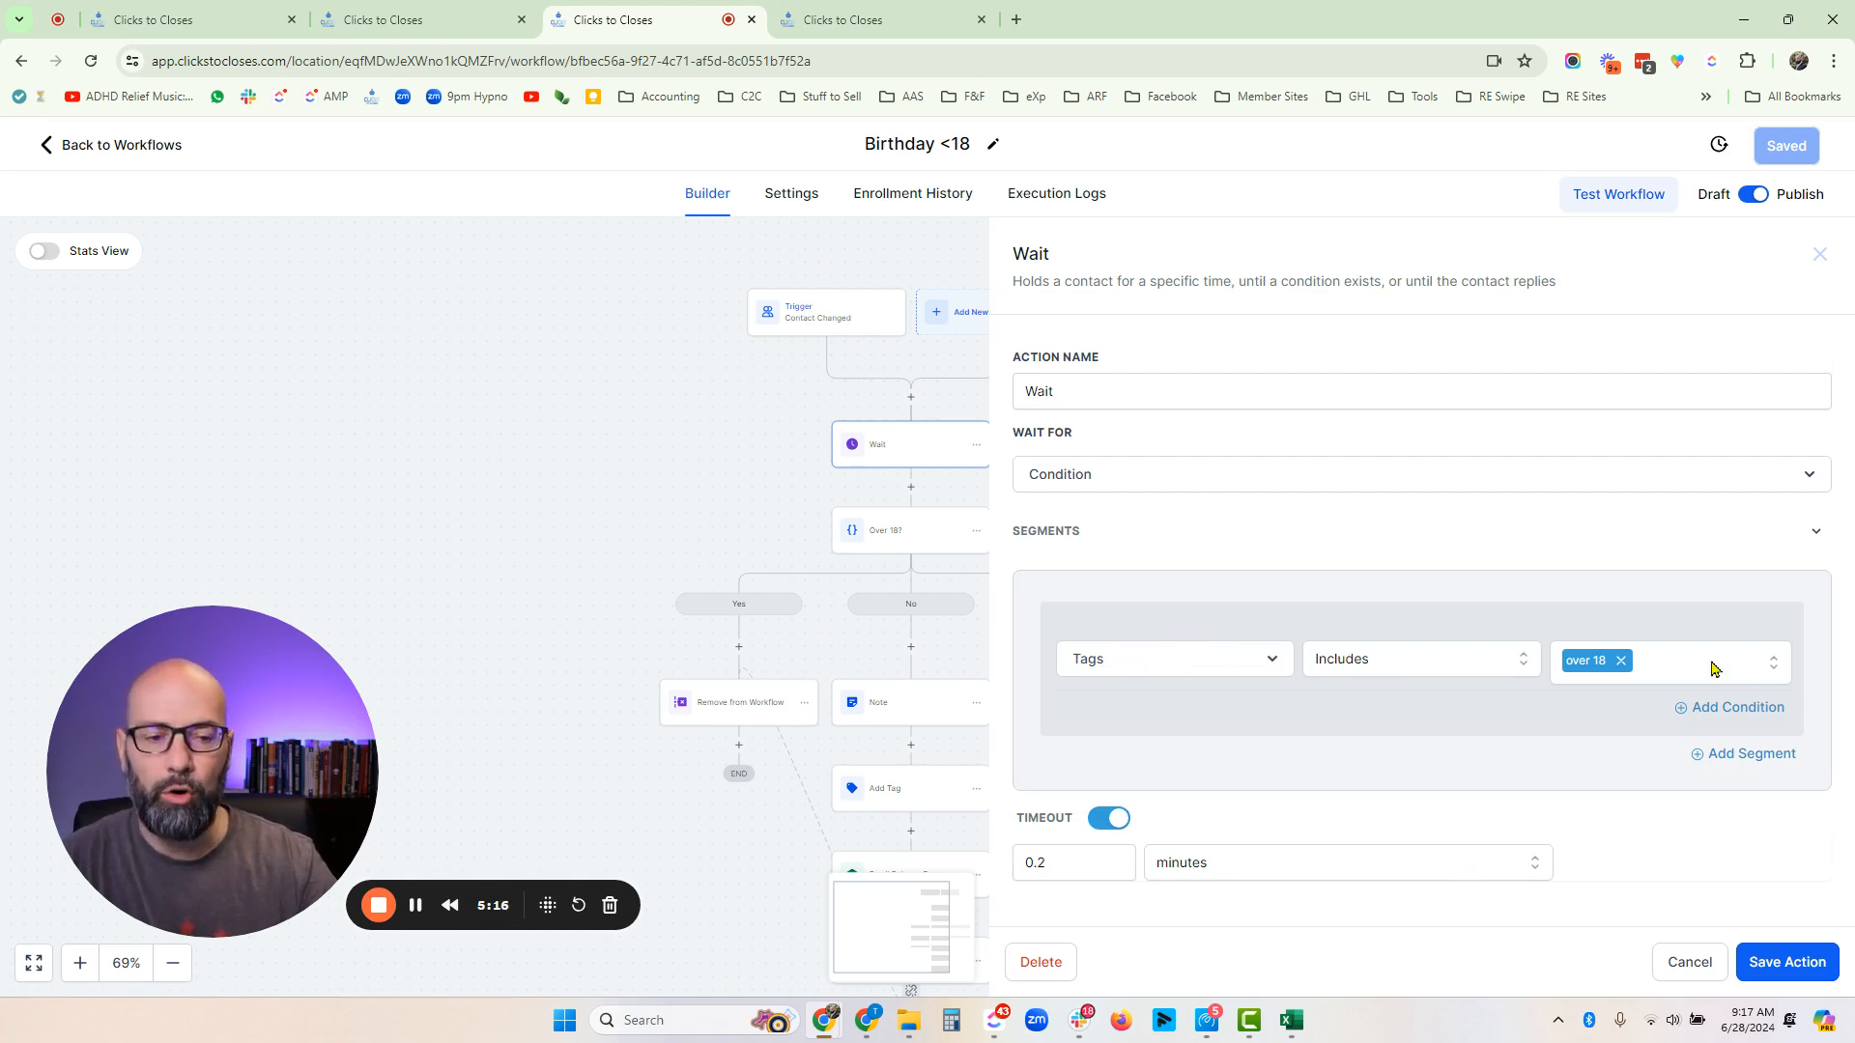
pyautogui.click(1665, 963)
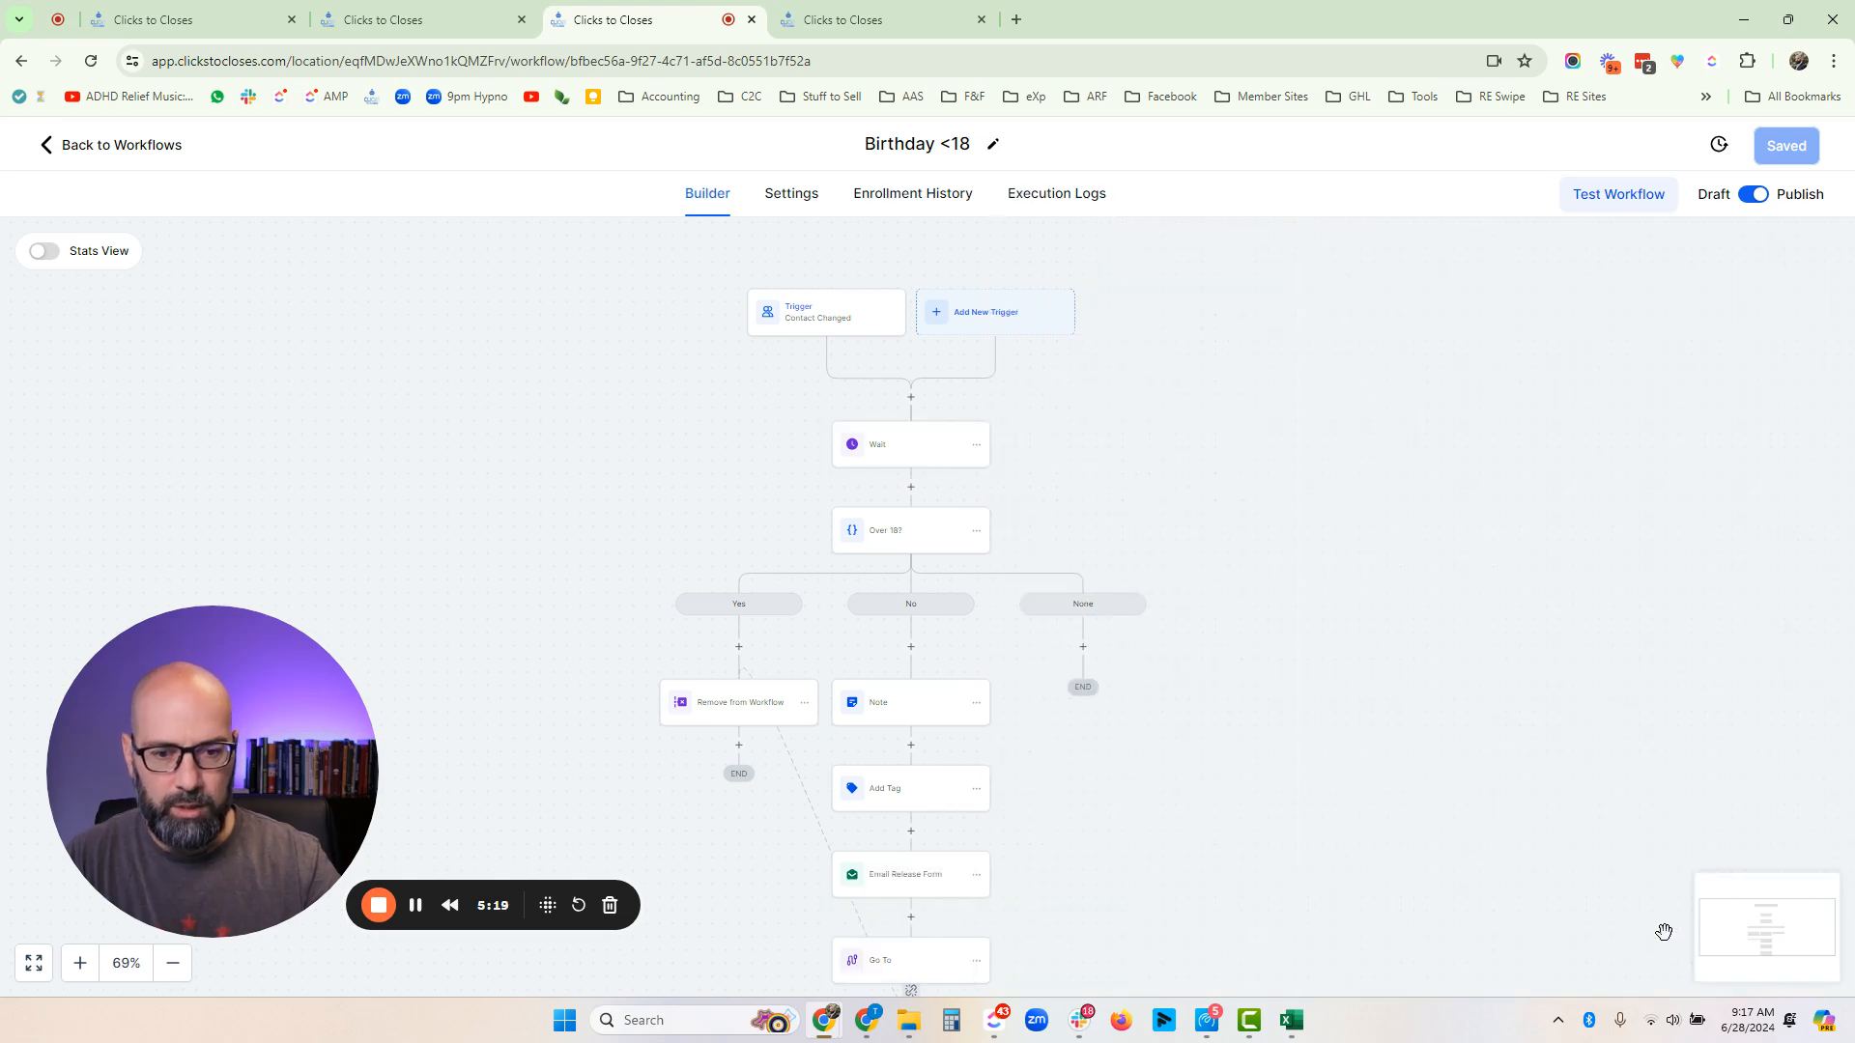
# - Review the Over 18? condition's Yes and No branches on the over 18 tag
pyautogui.click(884, 537)
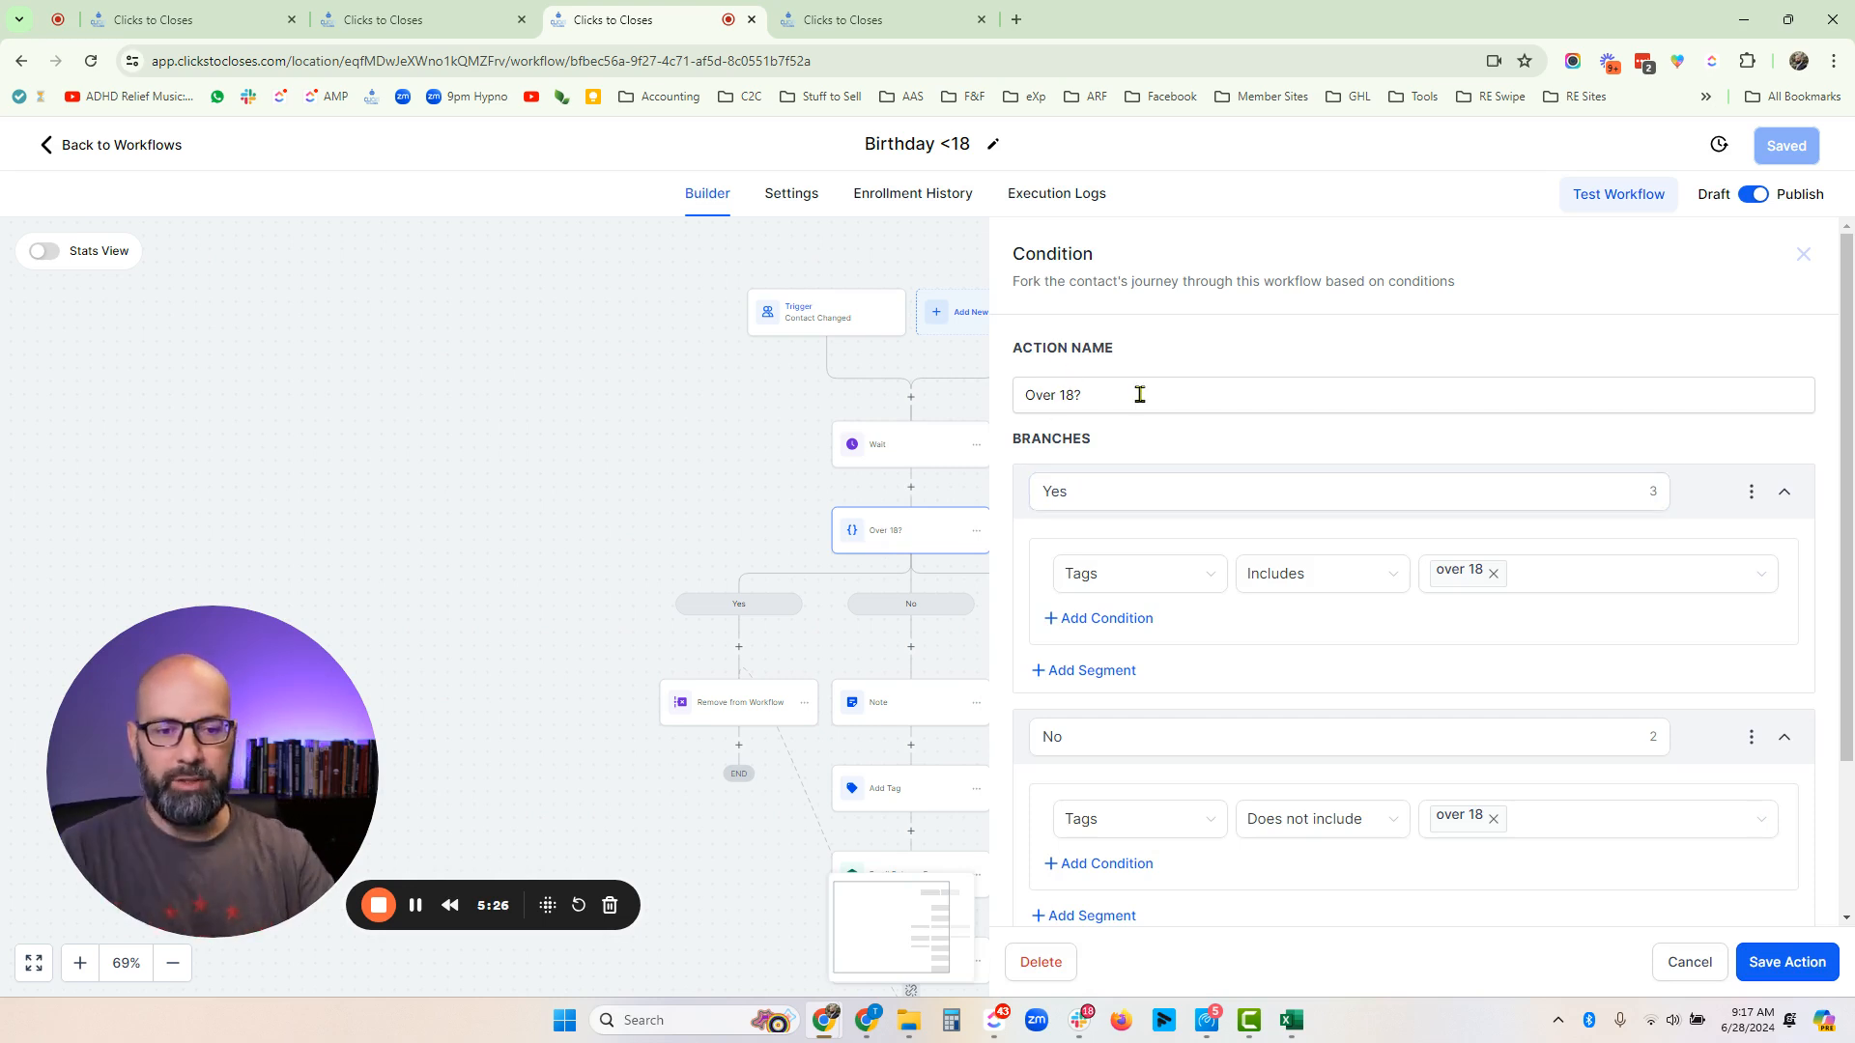
pyautogui.click(1110, 487)
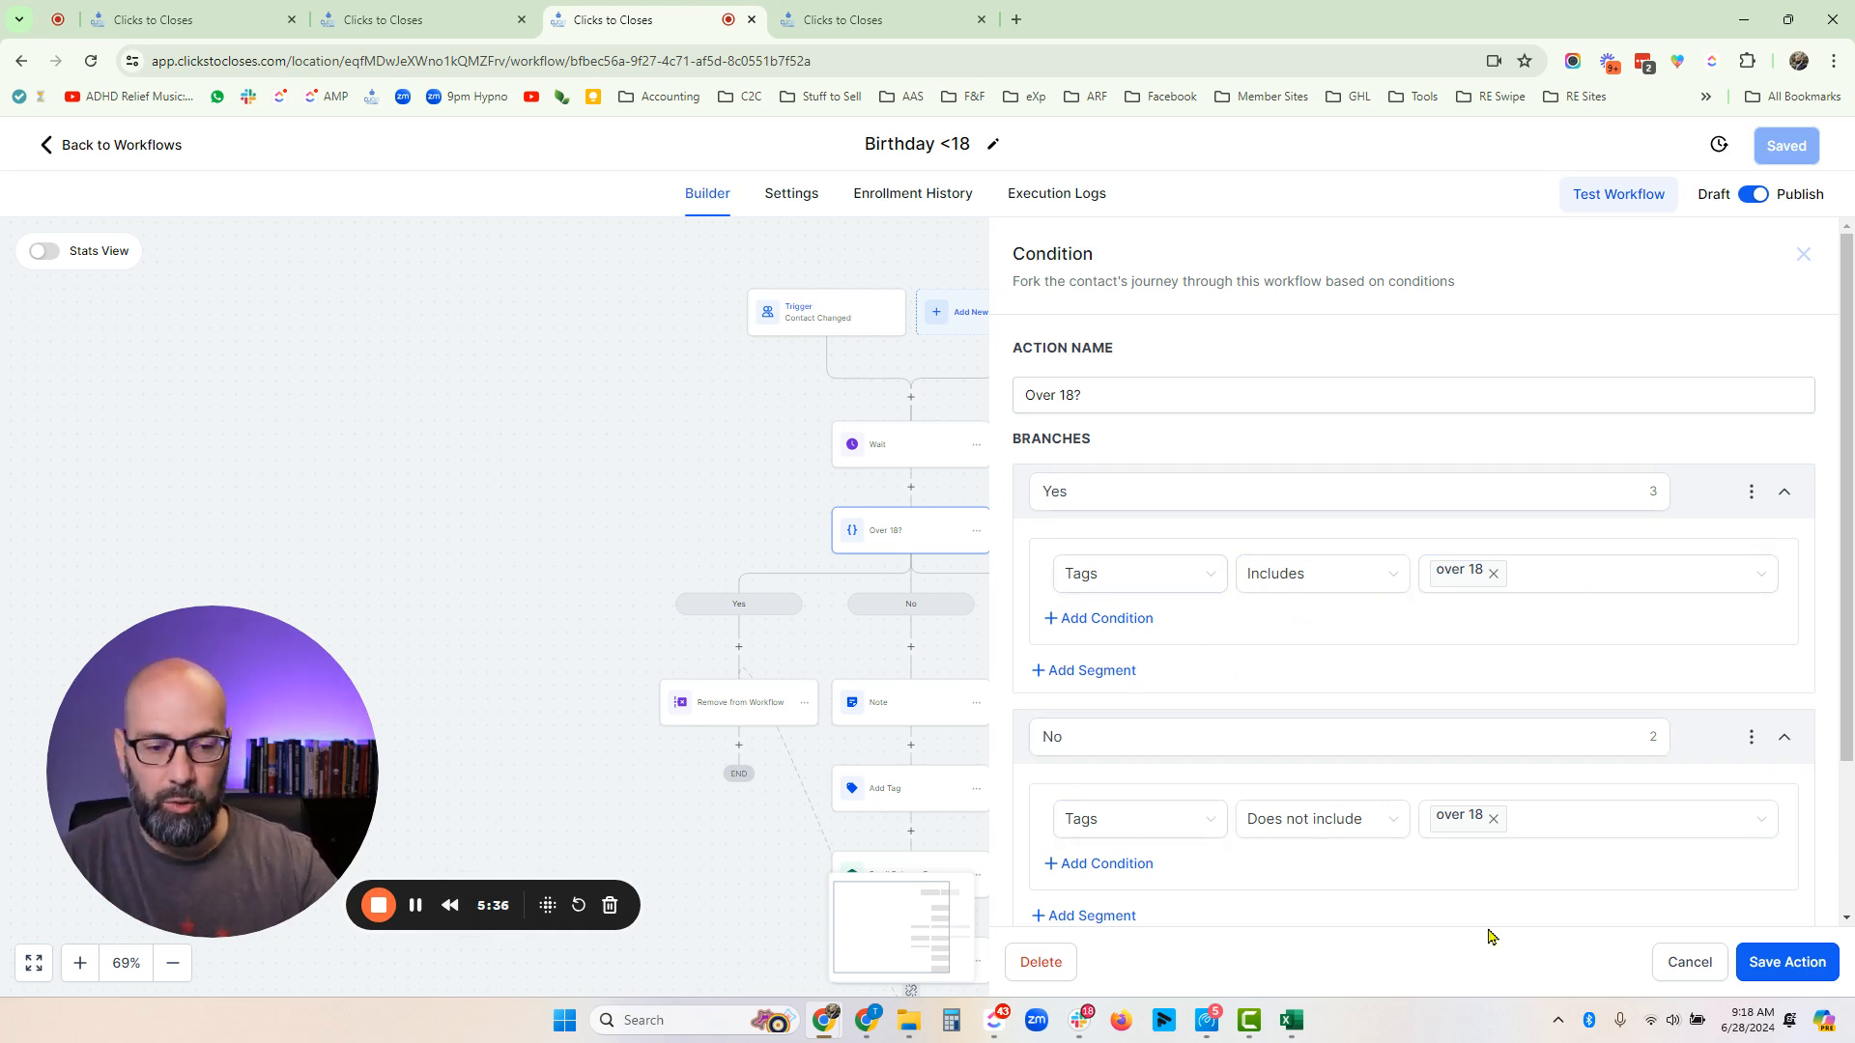
pyautogui.click(1690, 962)
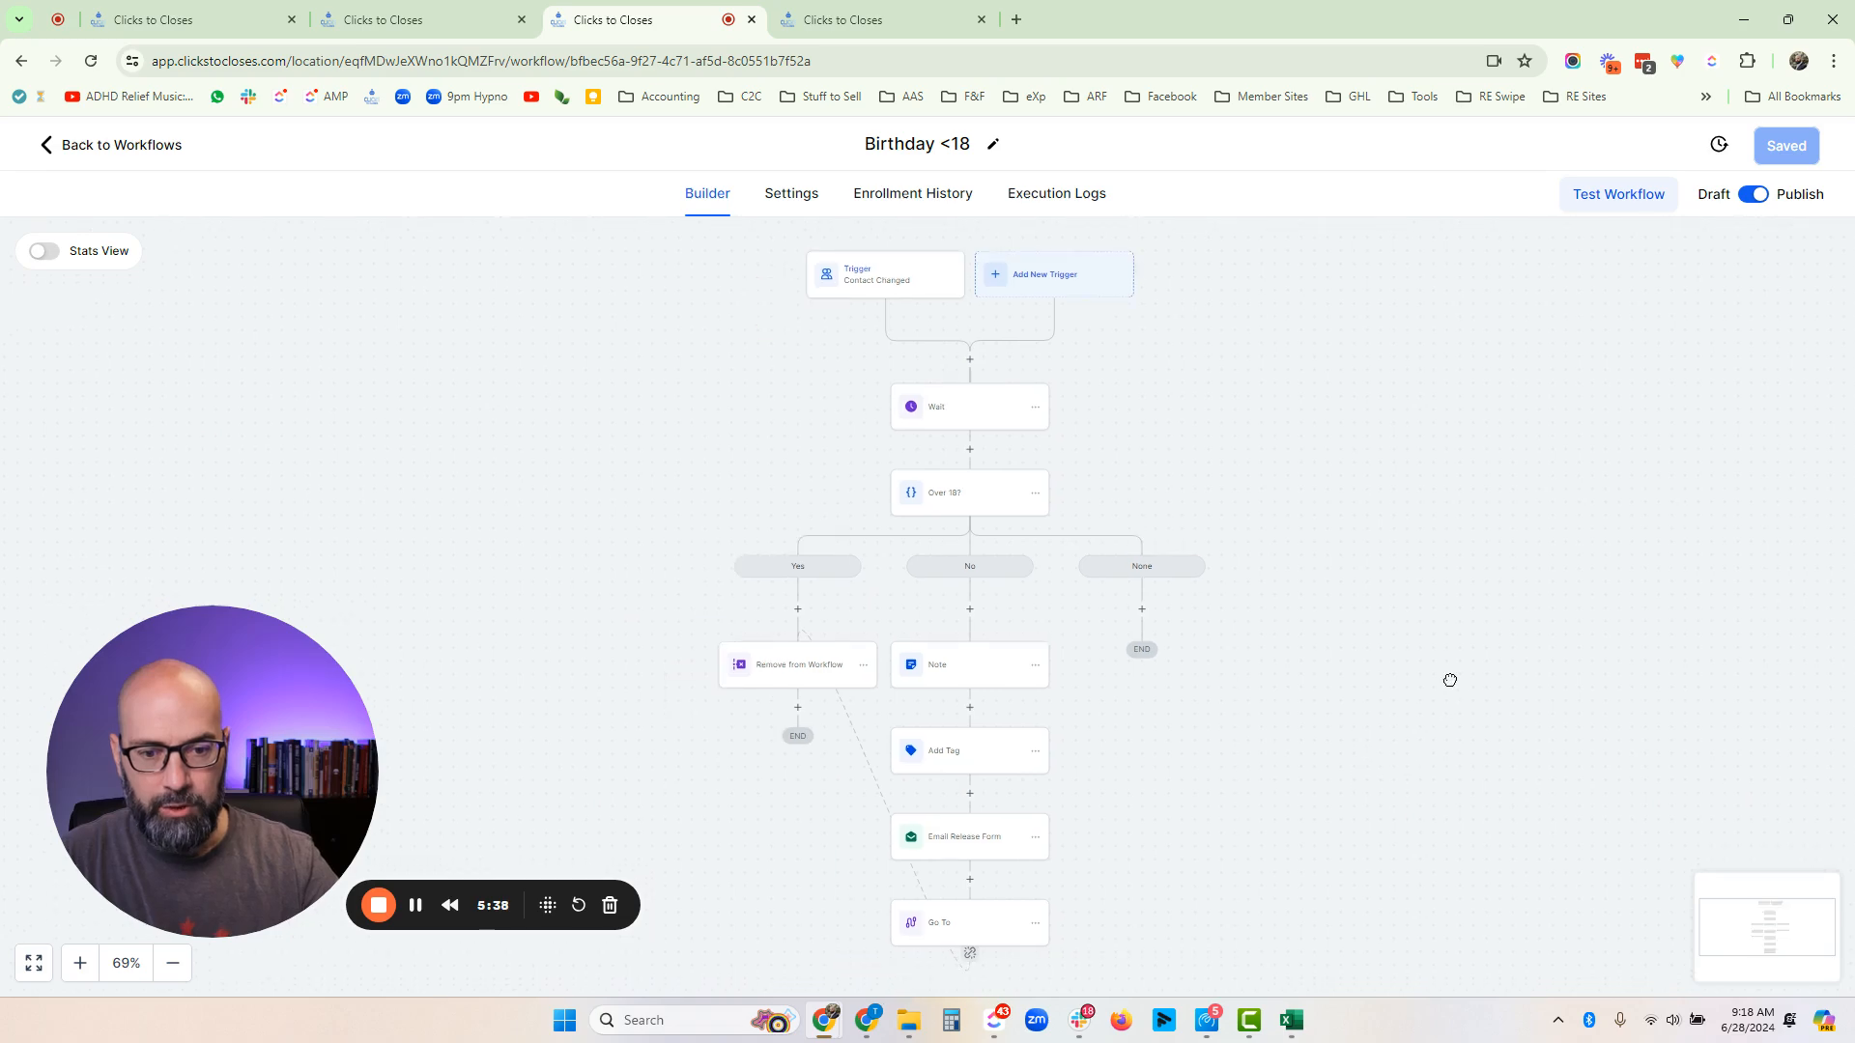
# - Compare the Wait action in Birthday <18 with the 216-month Wait in Birthday 18?
pyautogui.click(1056, 292)
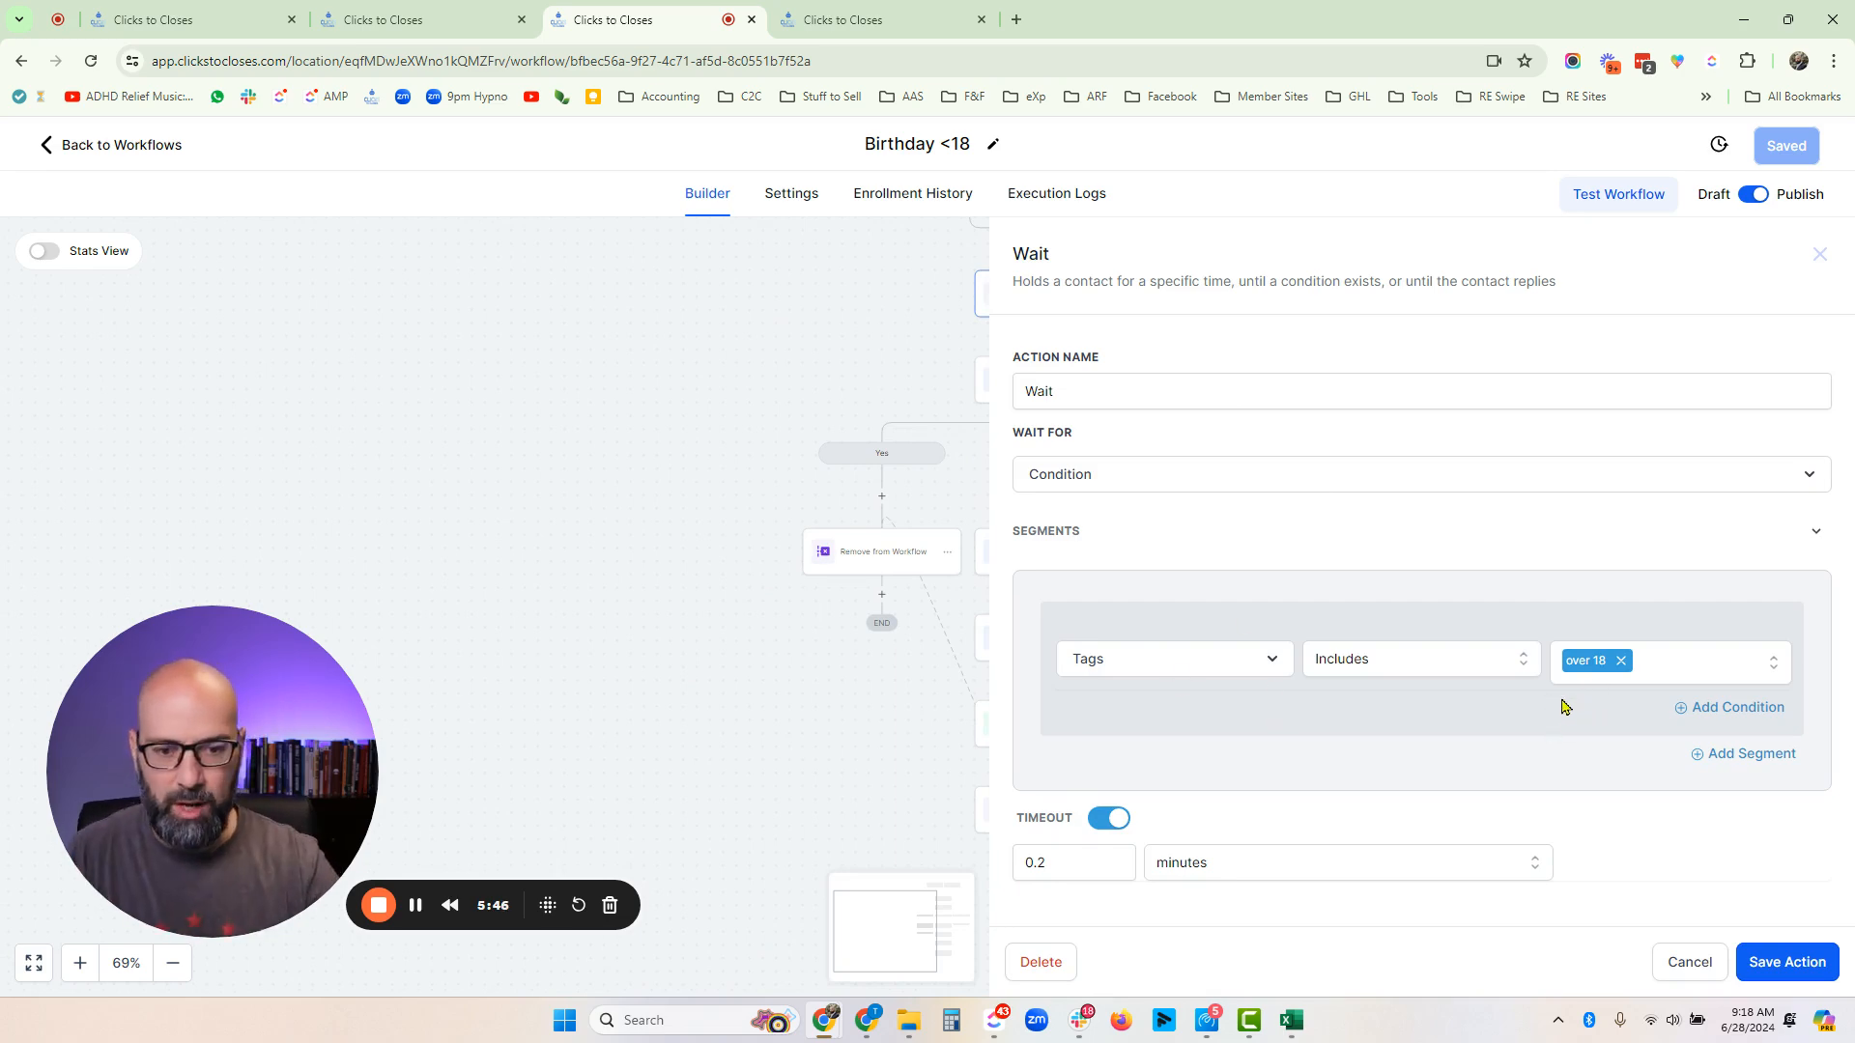
pyautogui.click(1673, 971)
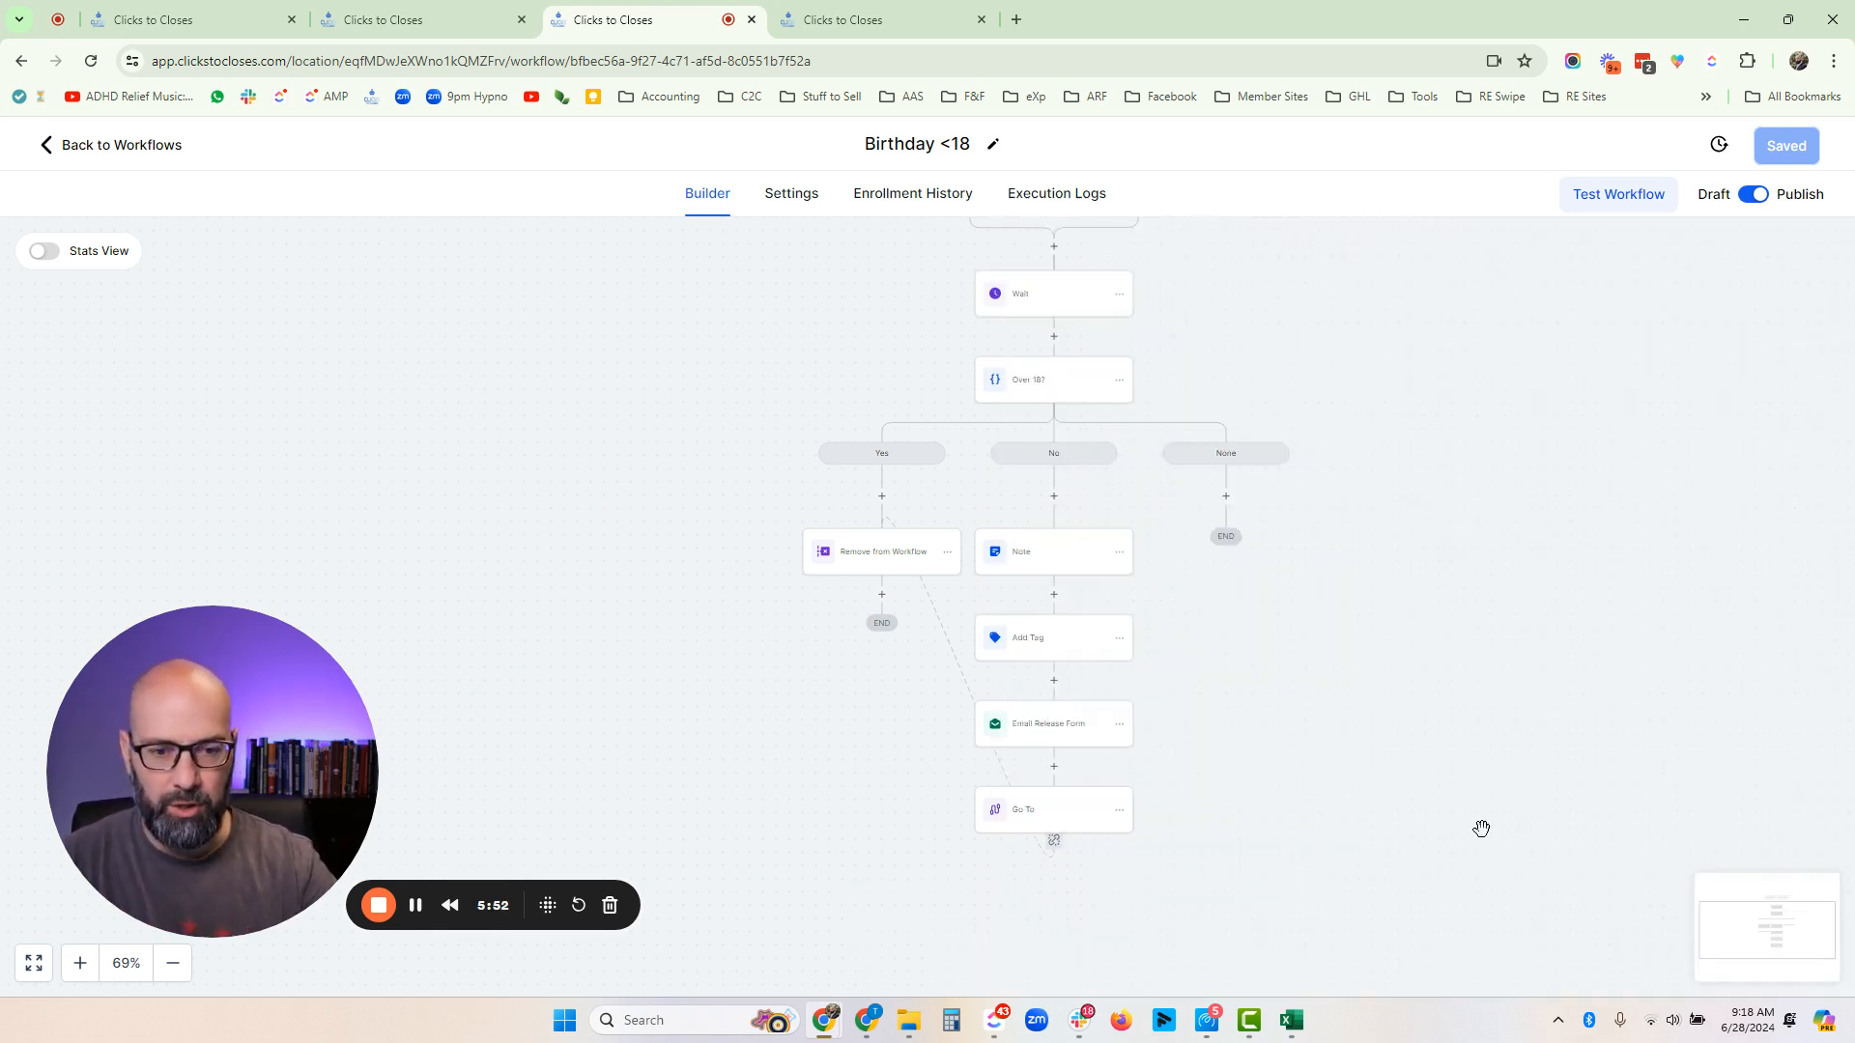
pyautogui.moveTo(1444, 679); pyautogui.dragTo(1188, 619)
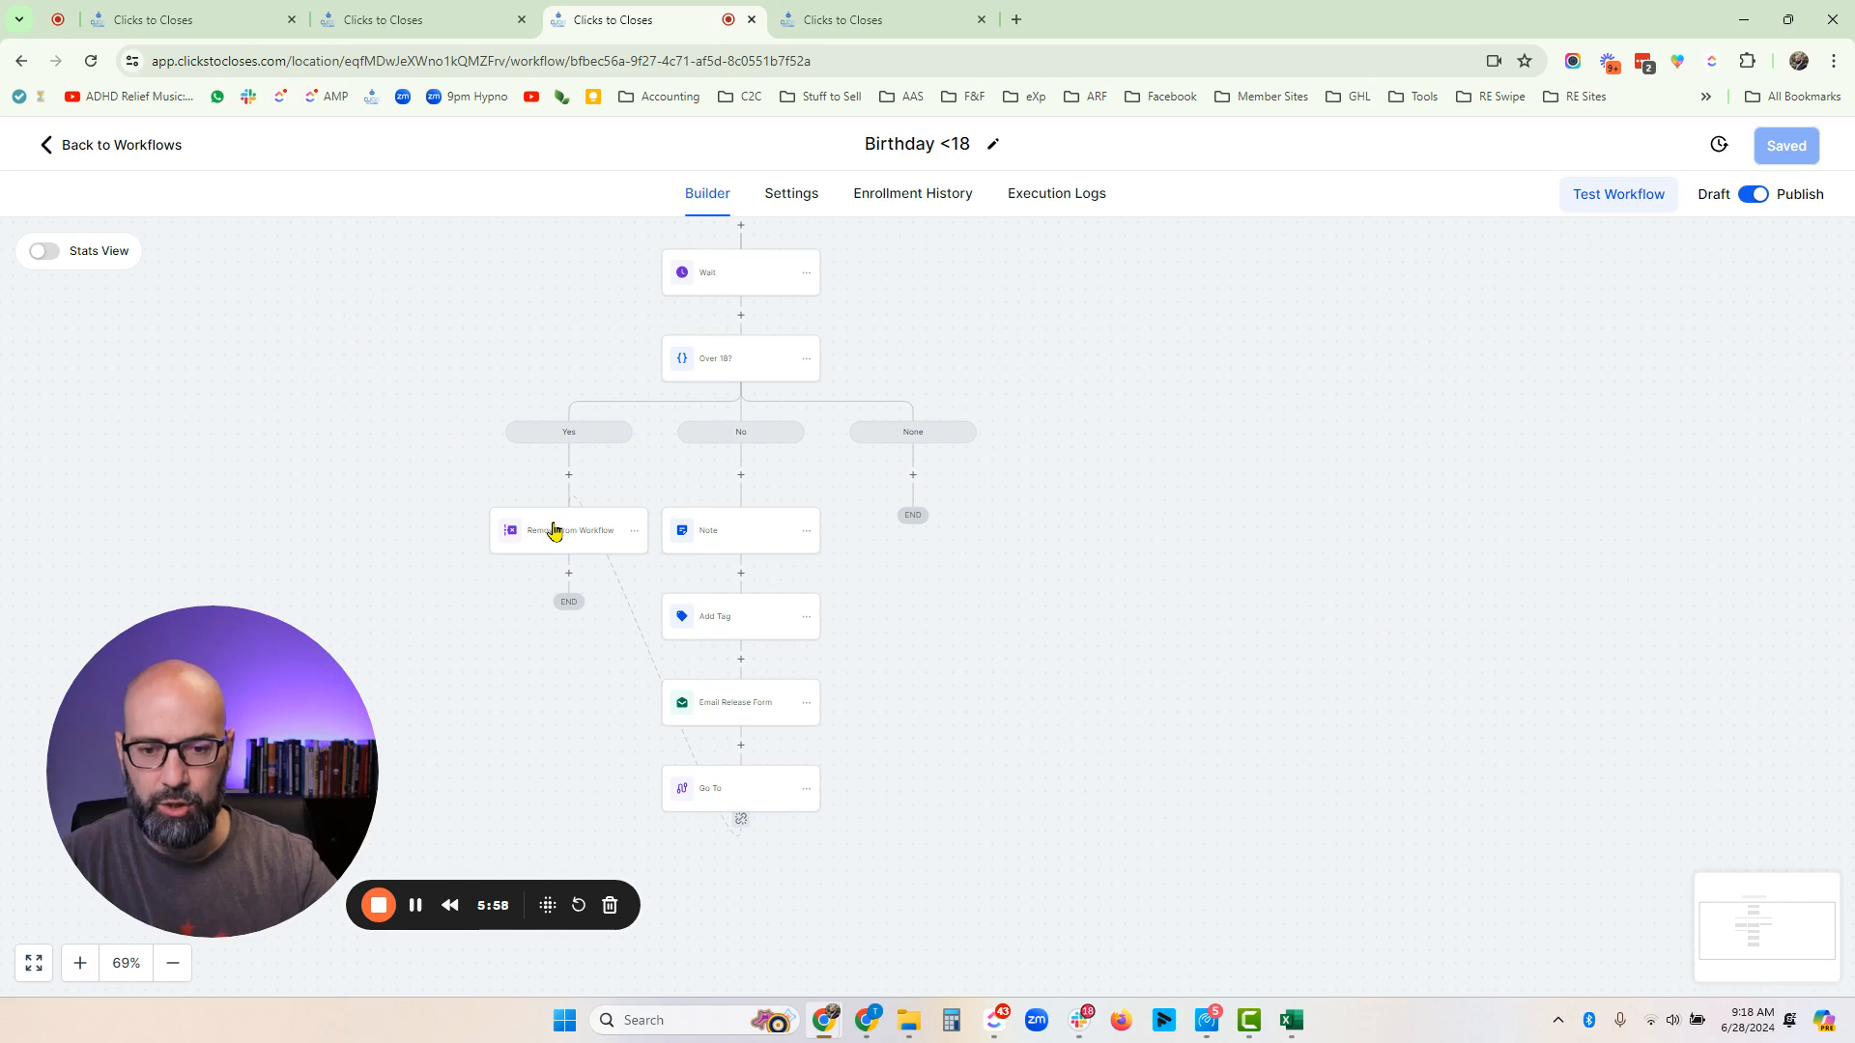
pyautogui.click(425, 12)
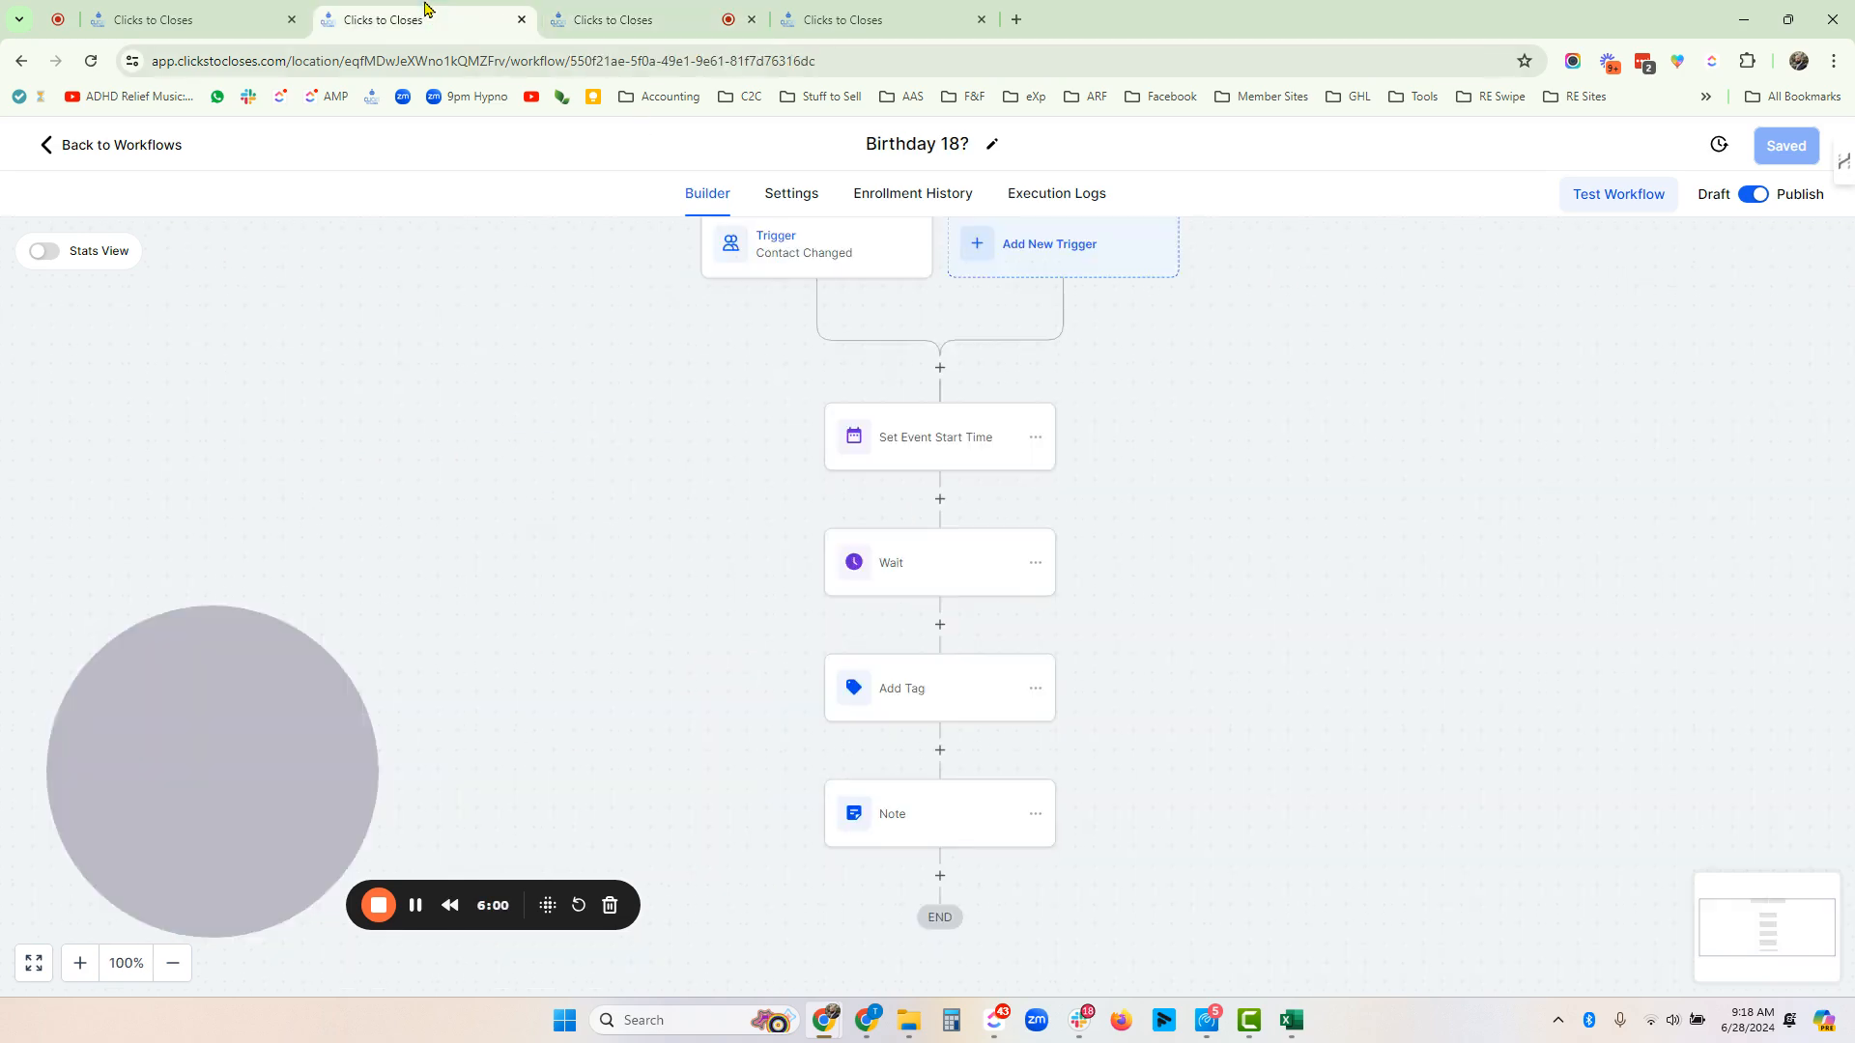
pyautogui.click(584, 19)
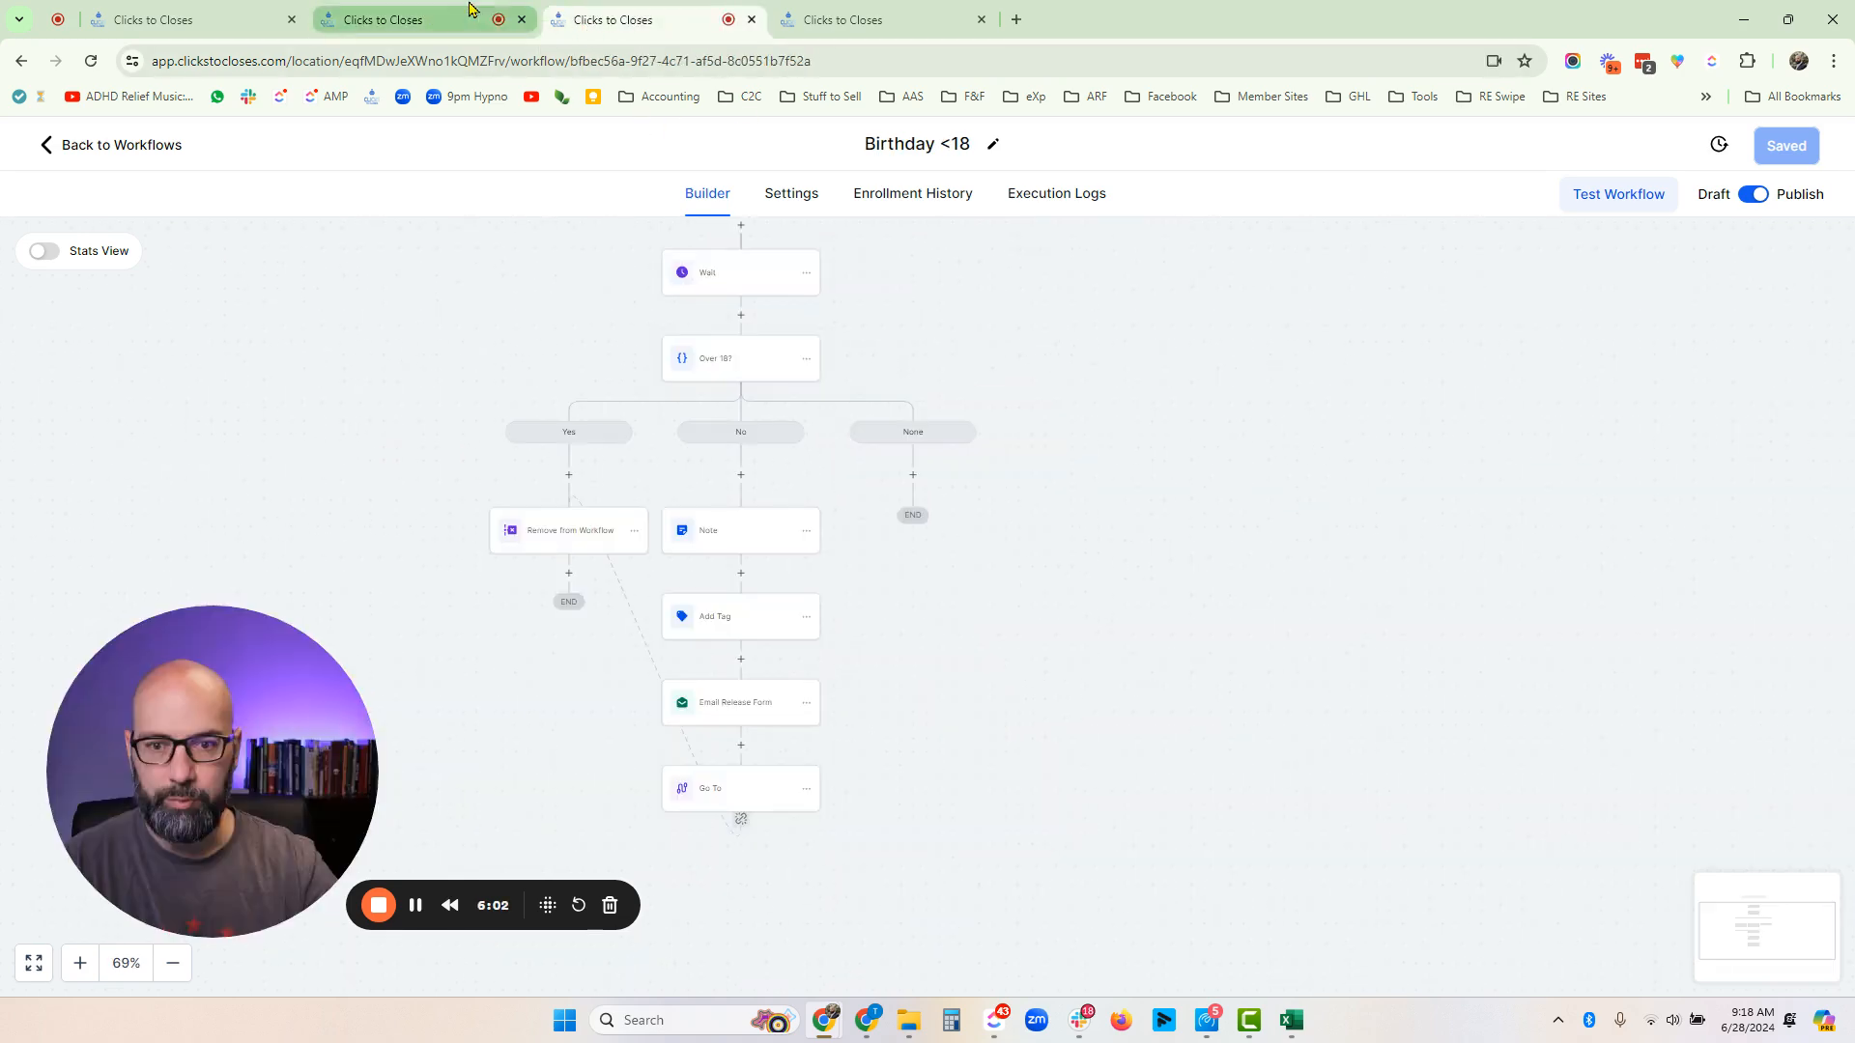
pyautogui.click(413, 32)
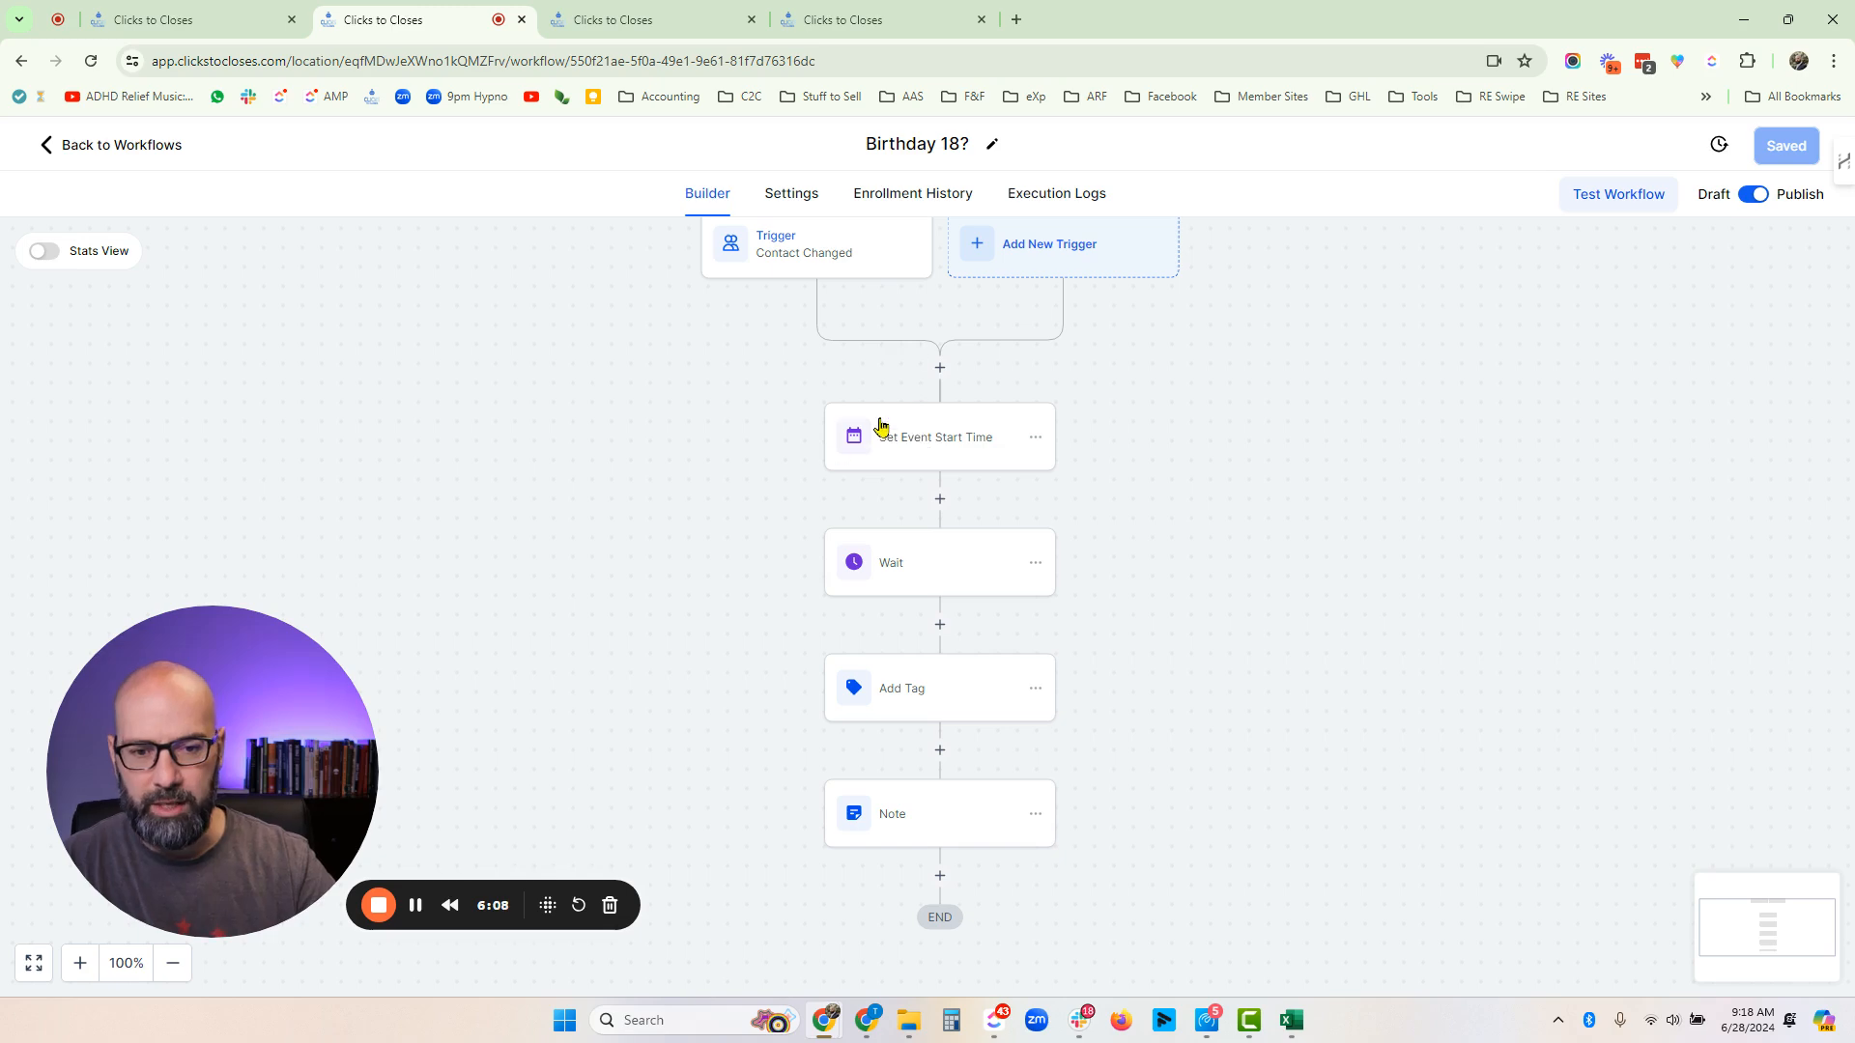
pyautogui.click(971, 566)
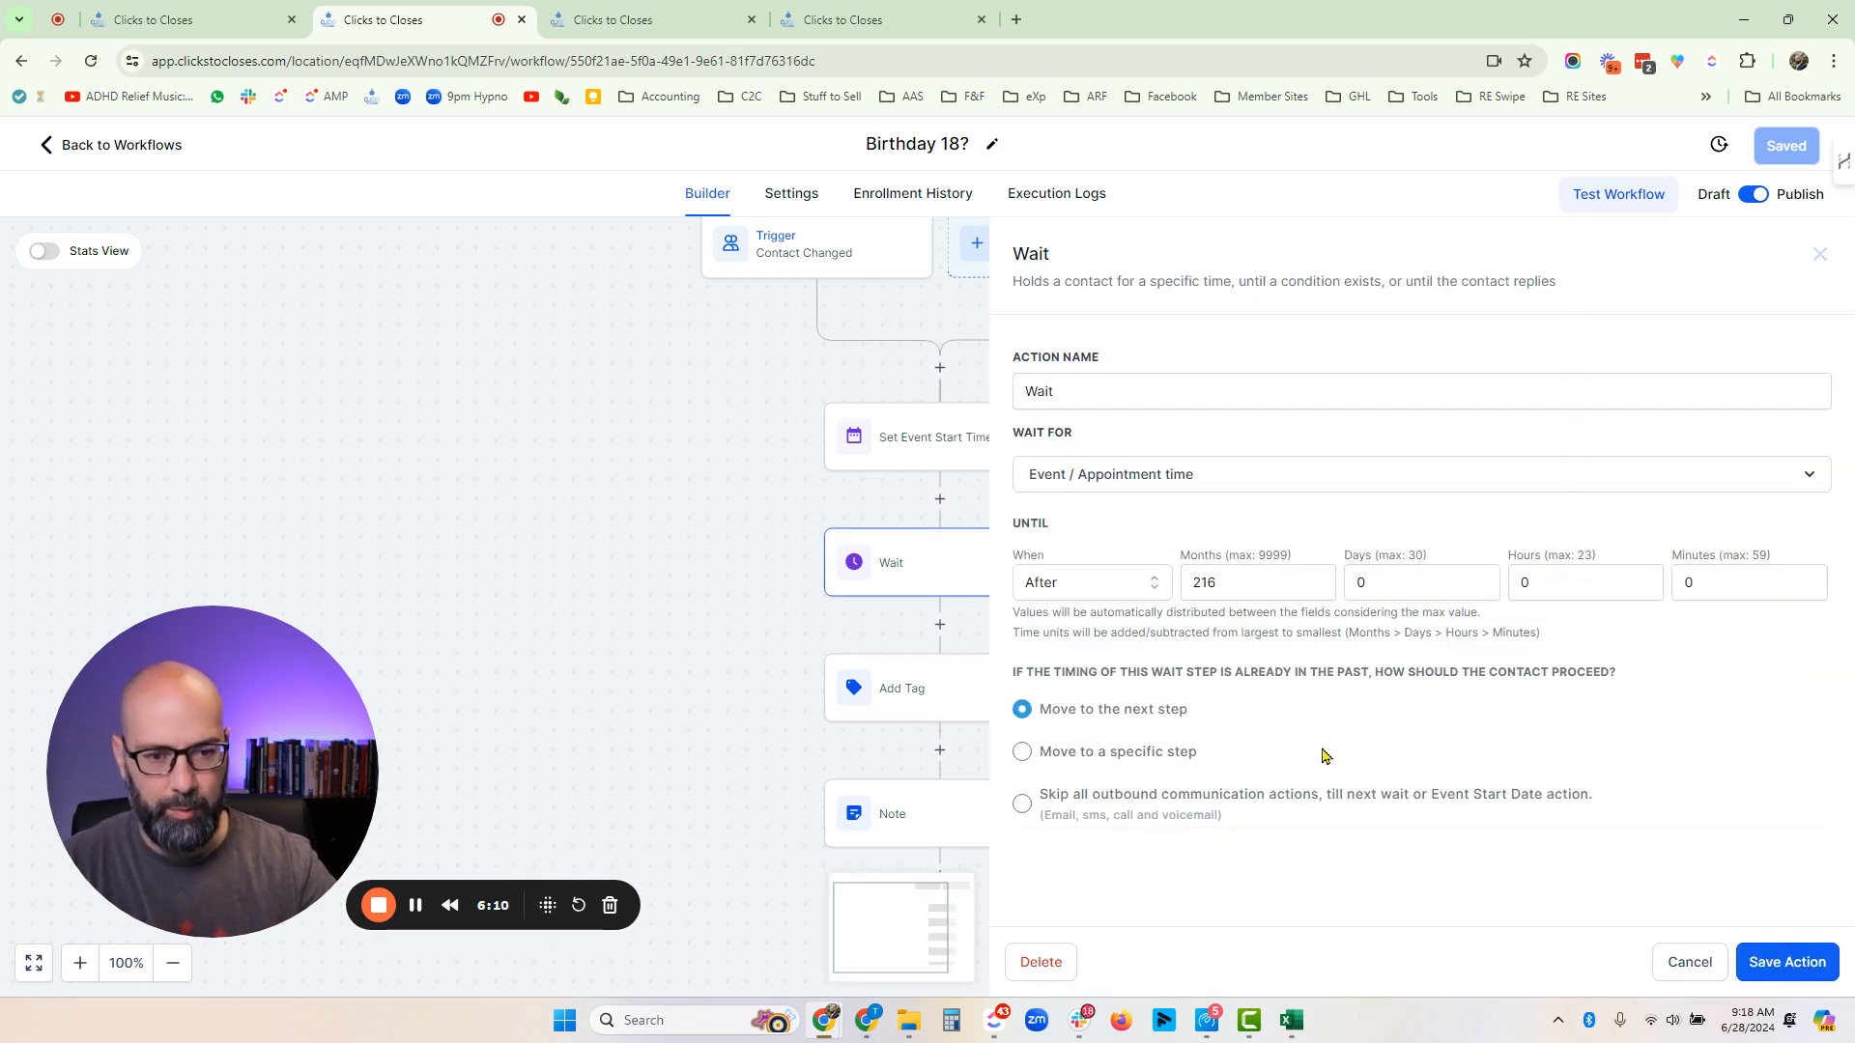
pyautogui.click(1690, 963)
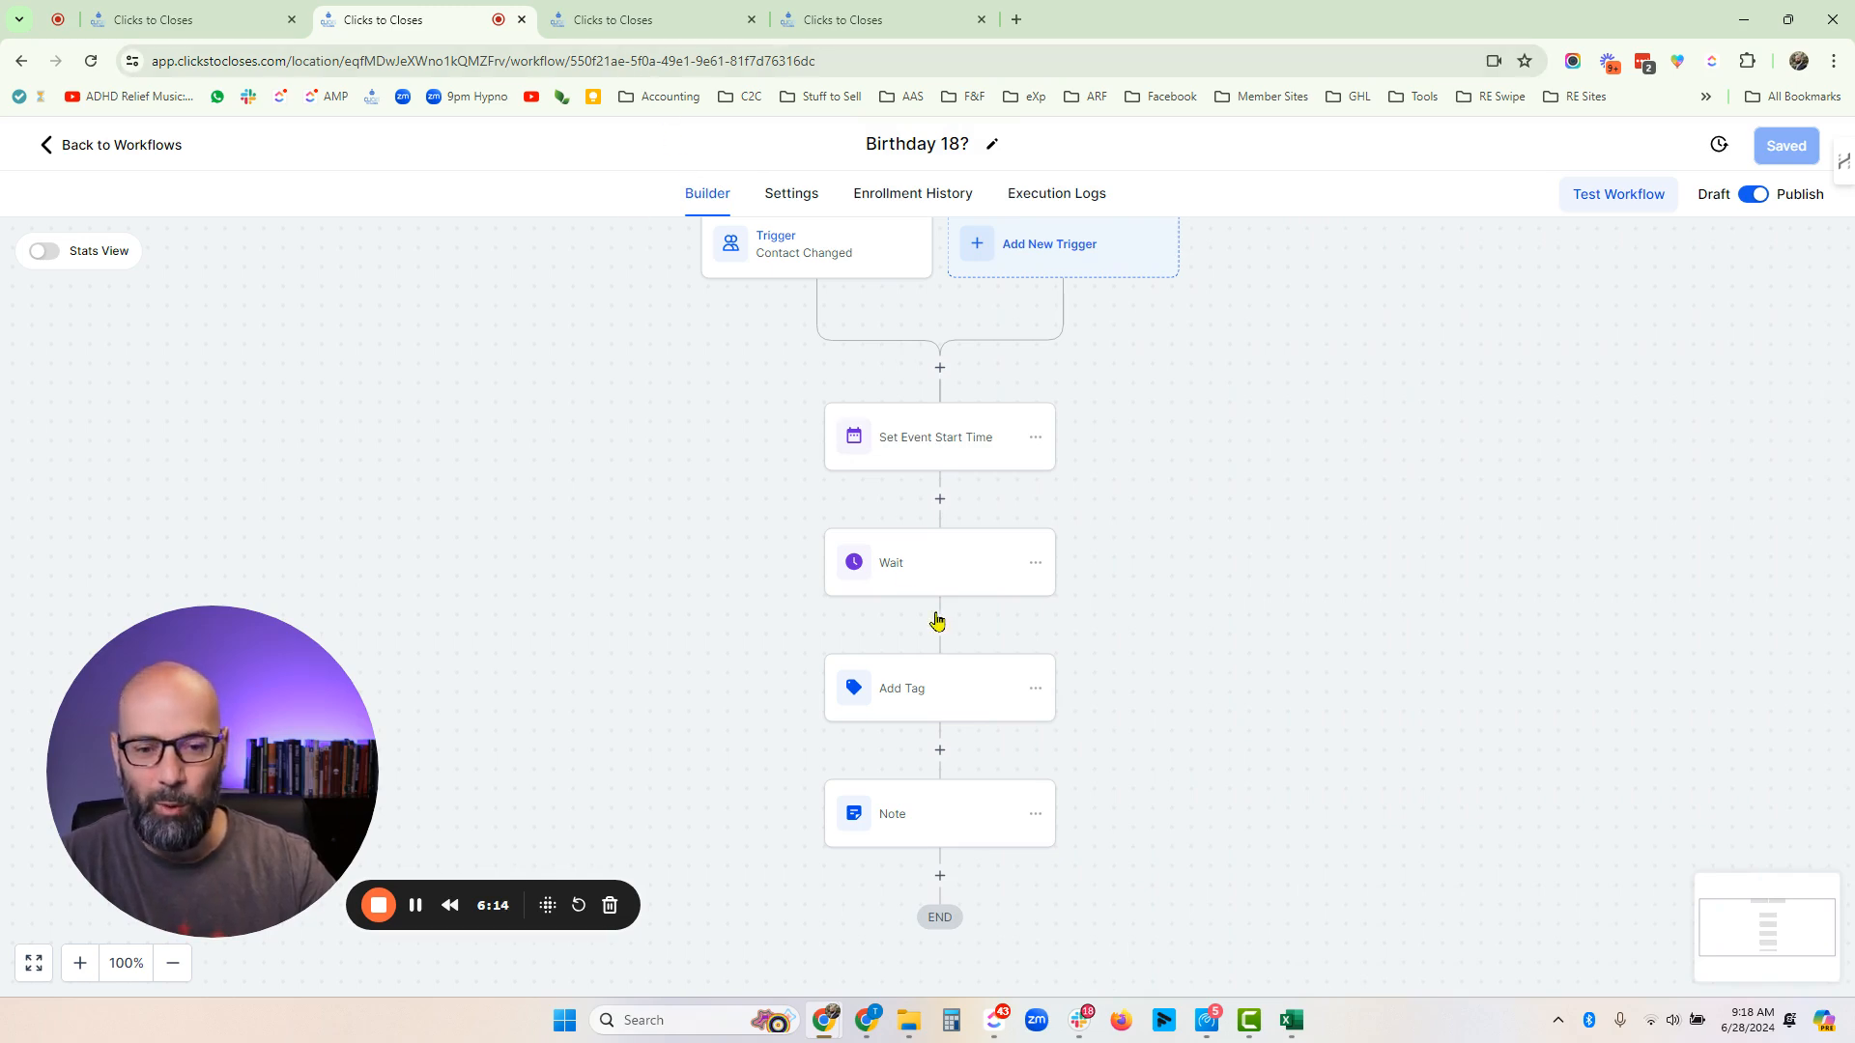
# - Return to Birthday <18 and review the No branch's Note action
pyautogui.click(574, 32)
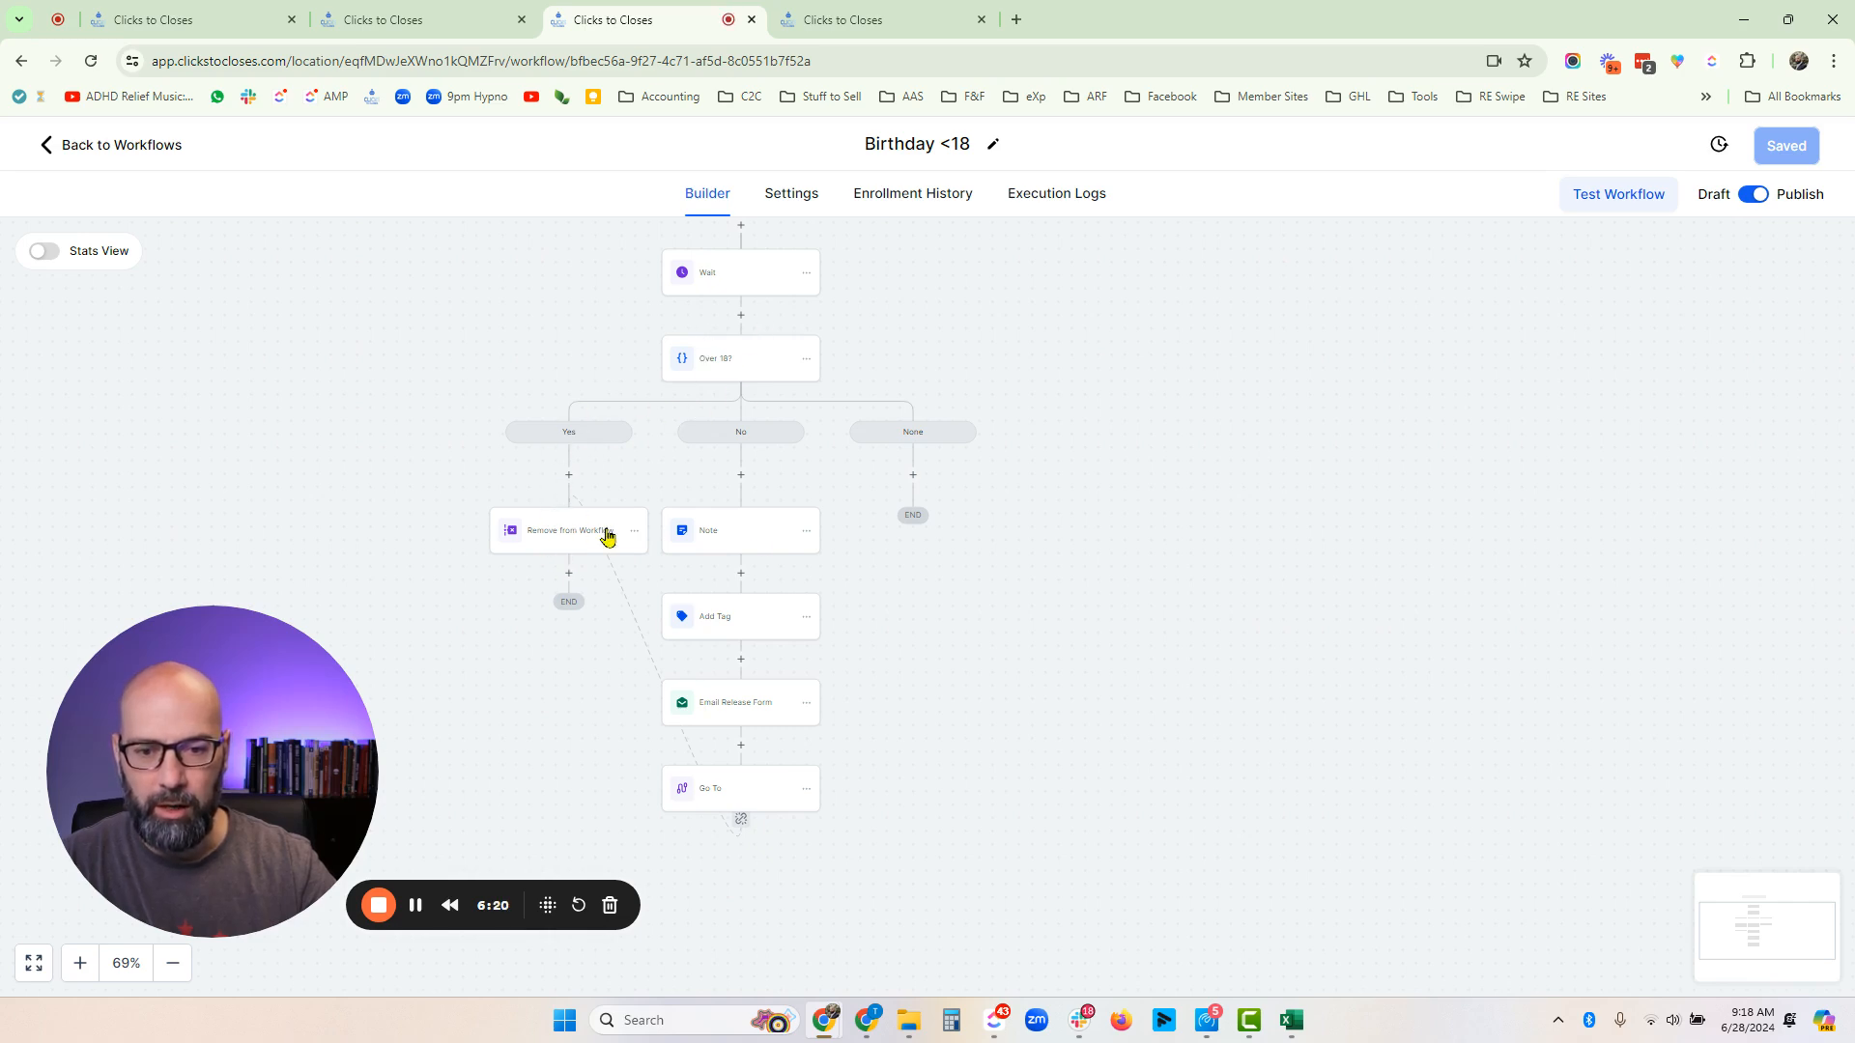
pyautogui.moveTo(1243, 619); pyautogui.dragTo(1082, 599)
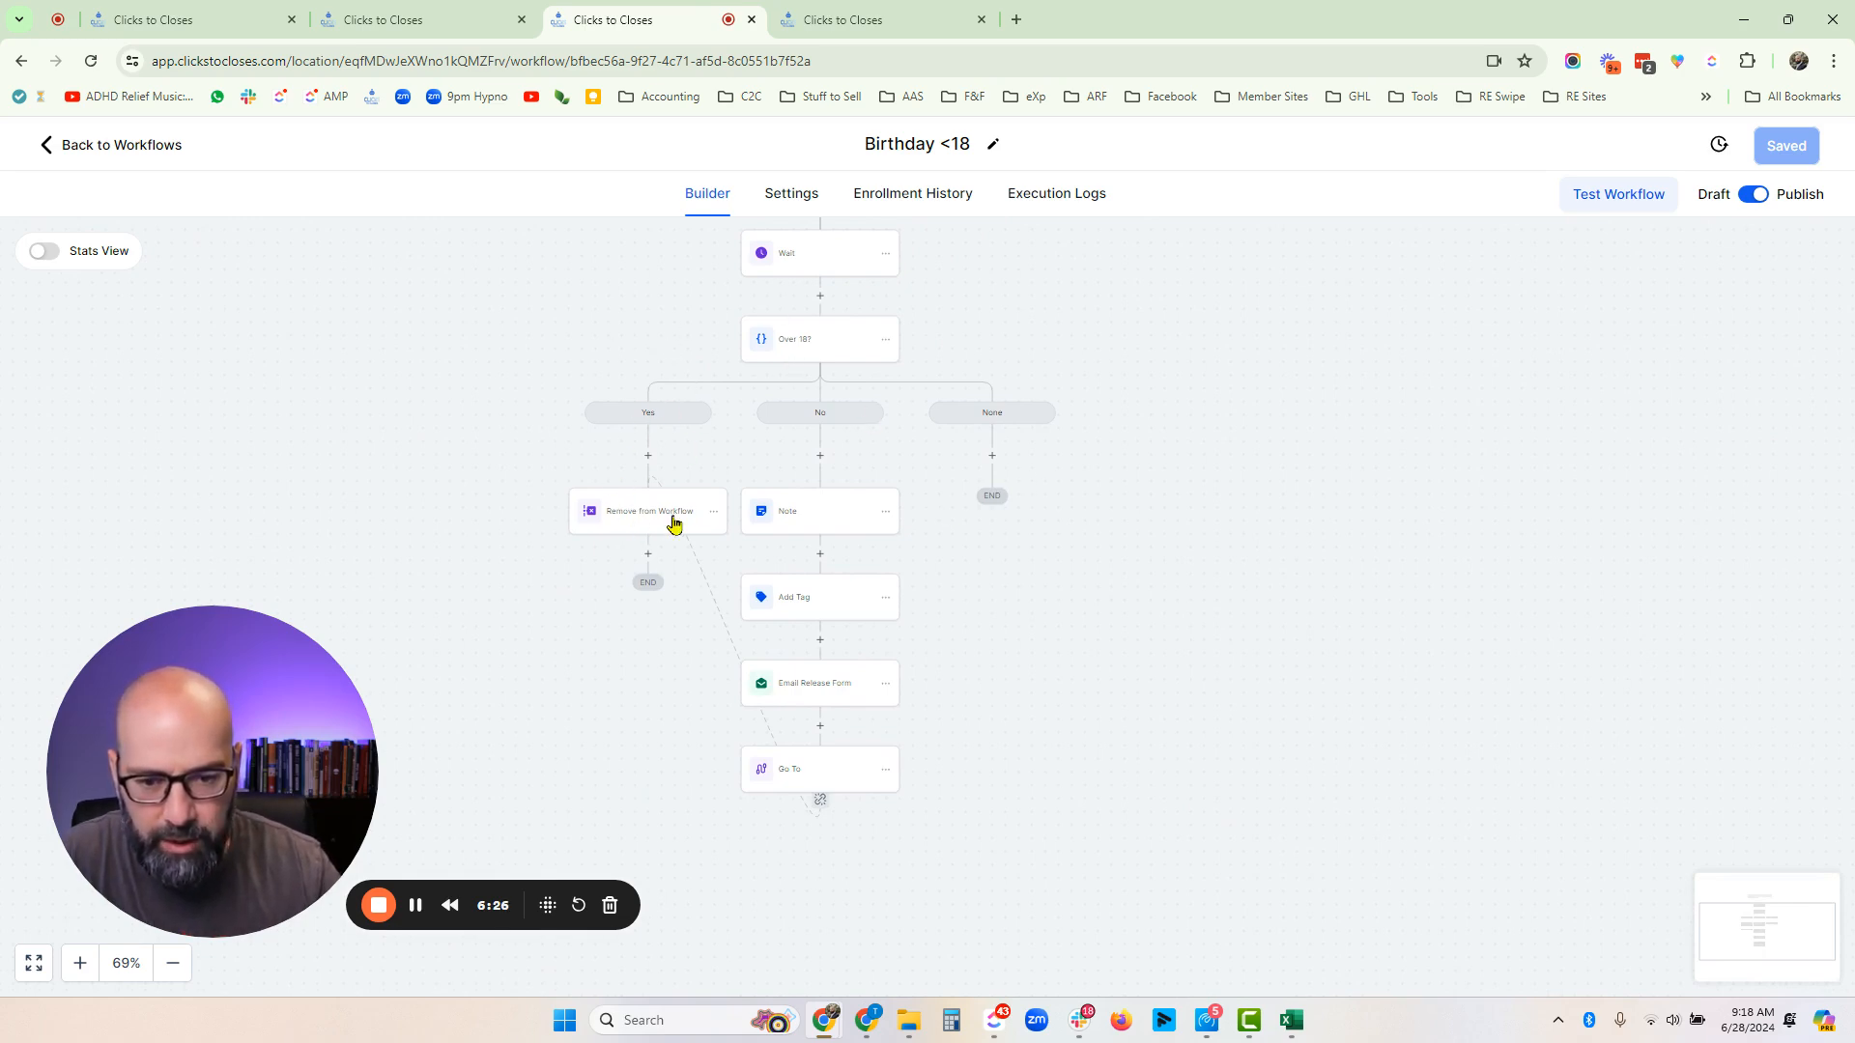
pyautogui.moveTo(1110, 766); pyautogui.dragTo(1049, 681)
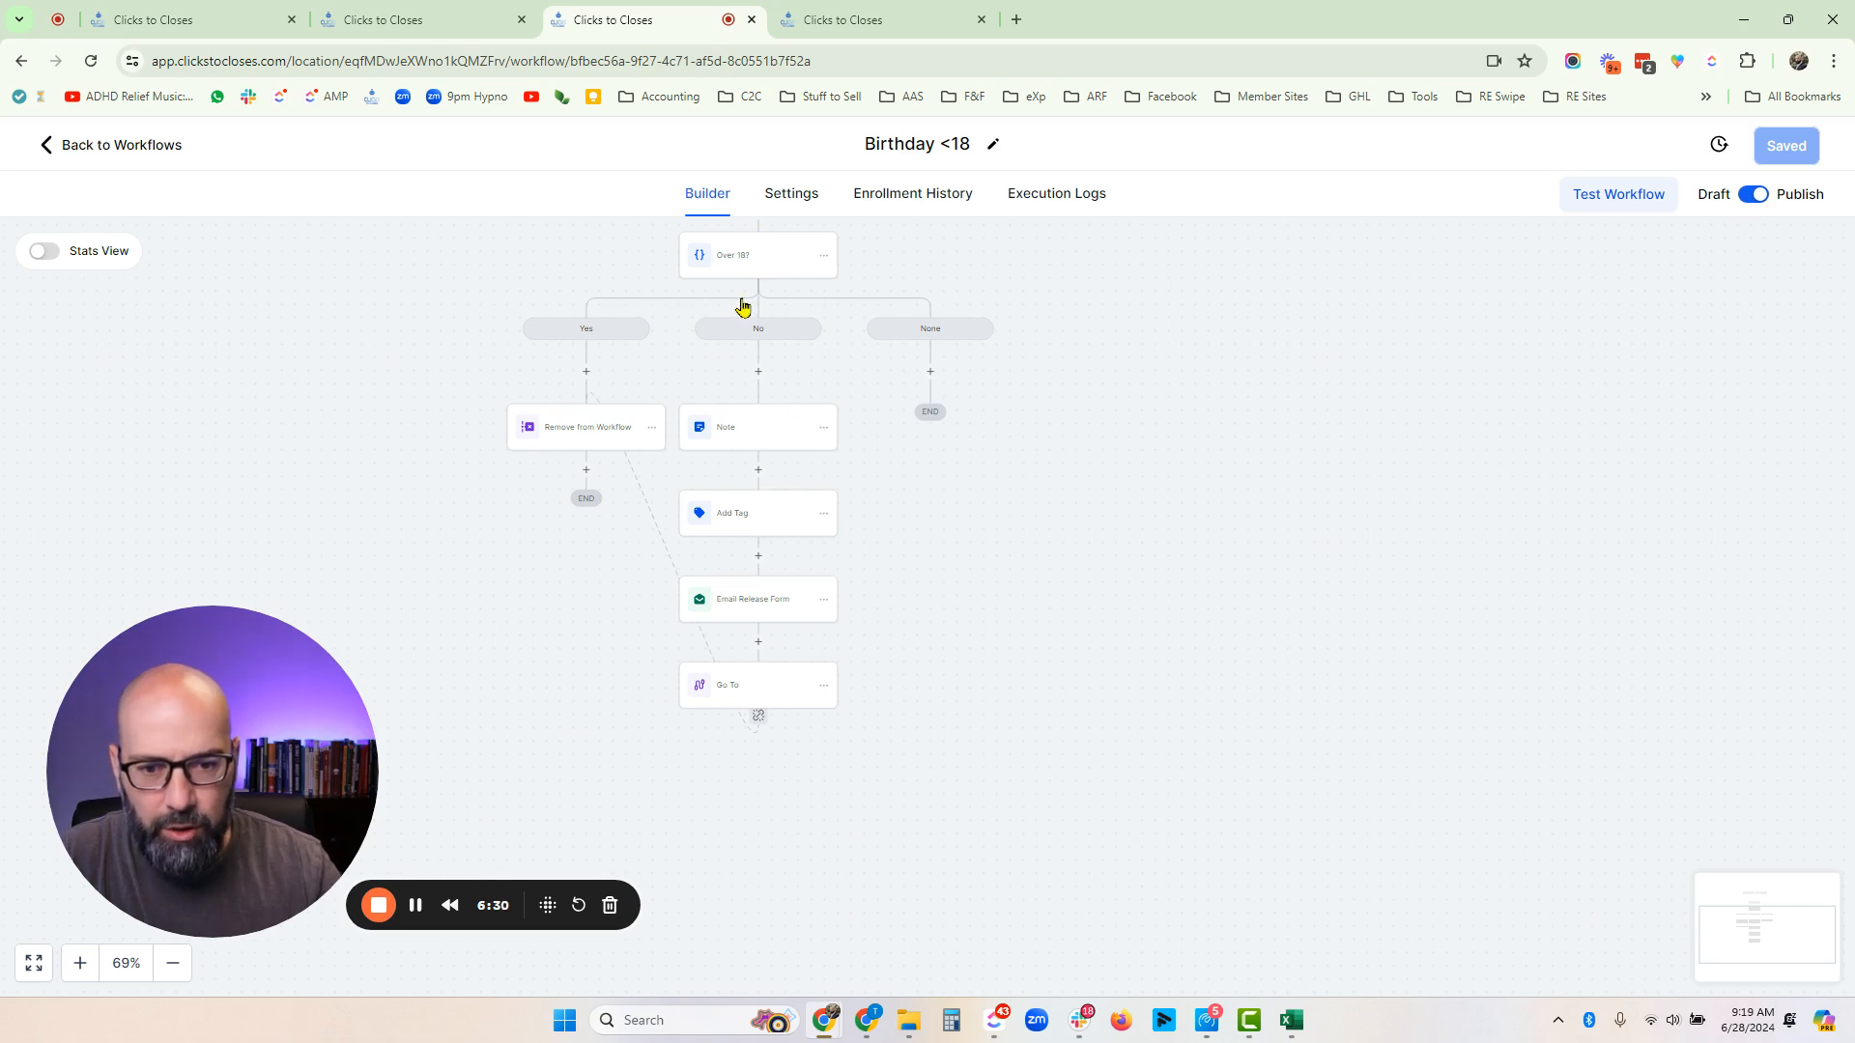
pyautogui.moveTo(1037, 567); pyautogui.dragTo(1055, 595)
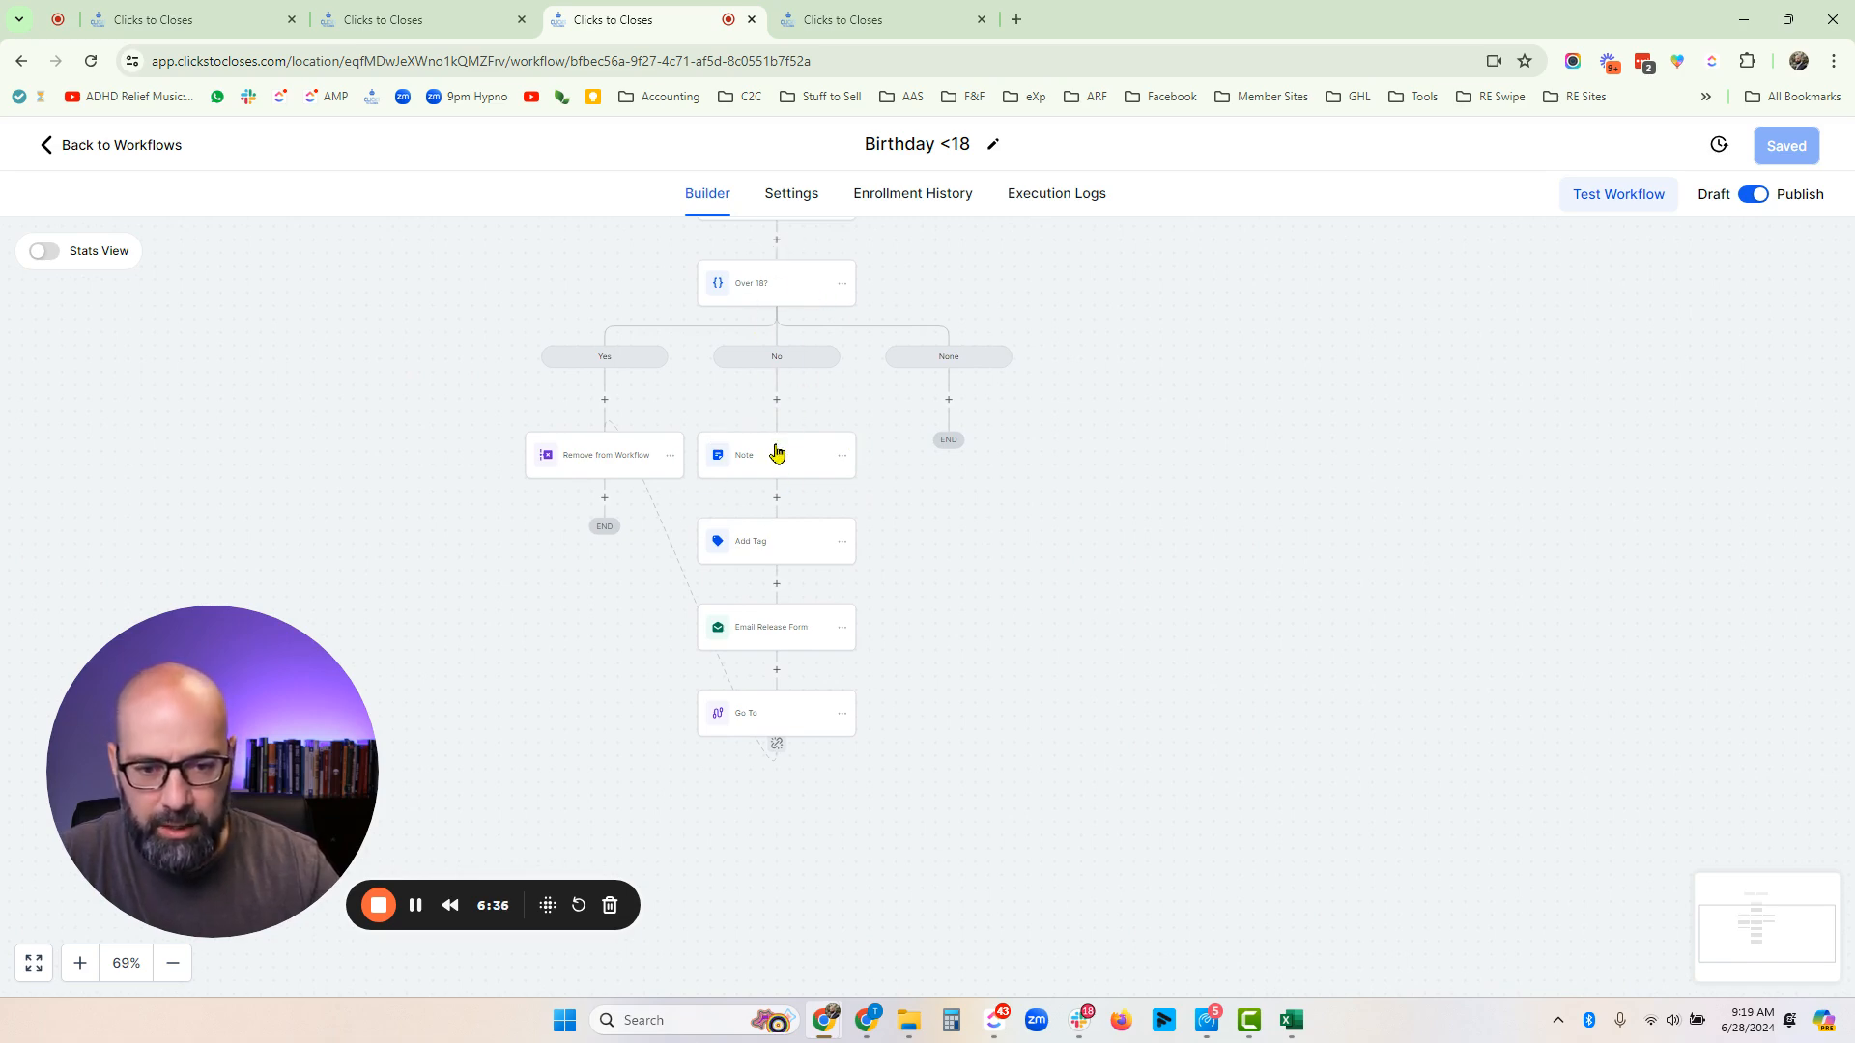
pyautogui.click(743, 459)
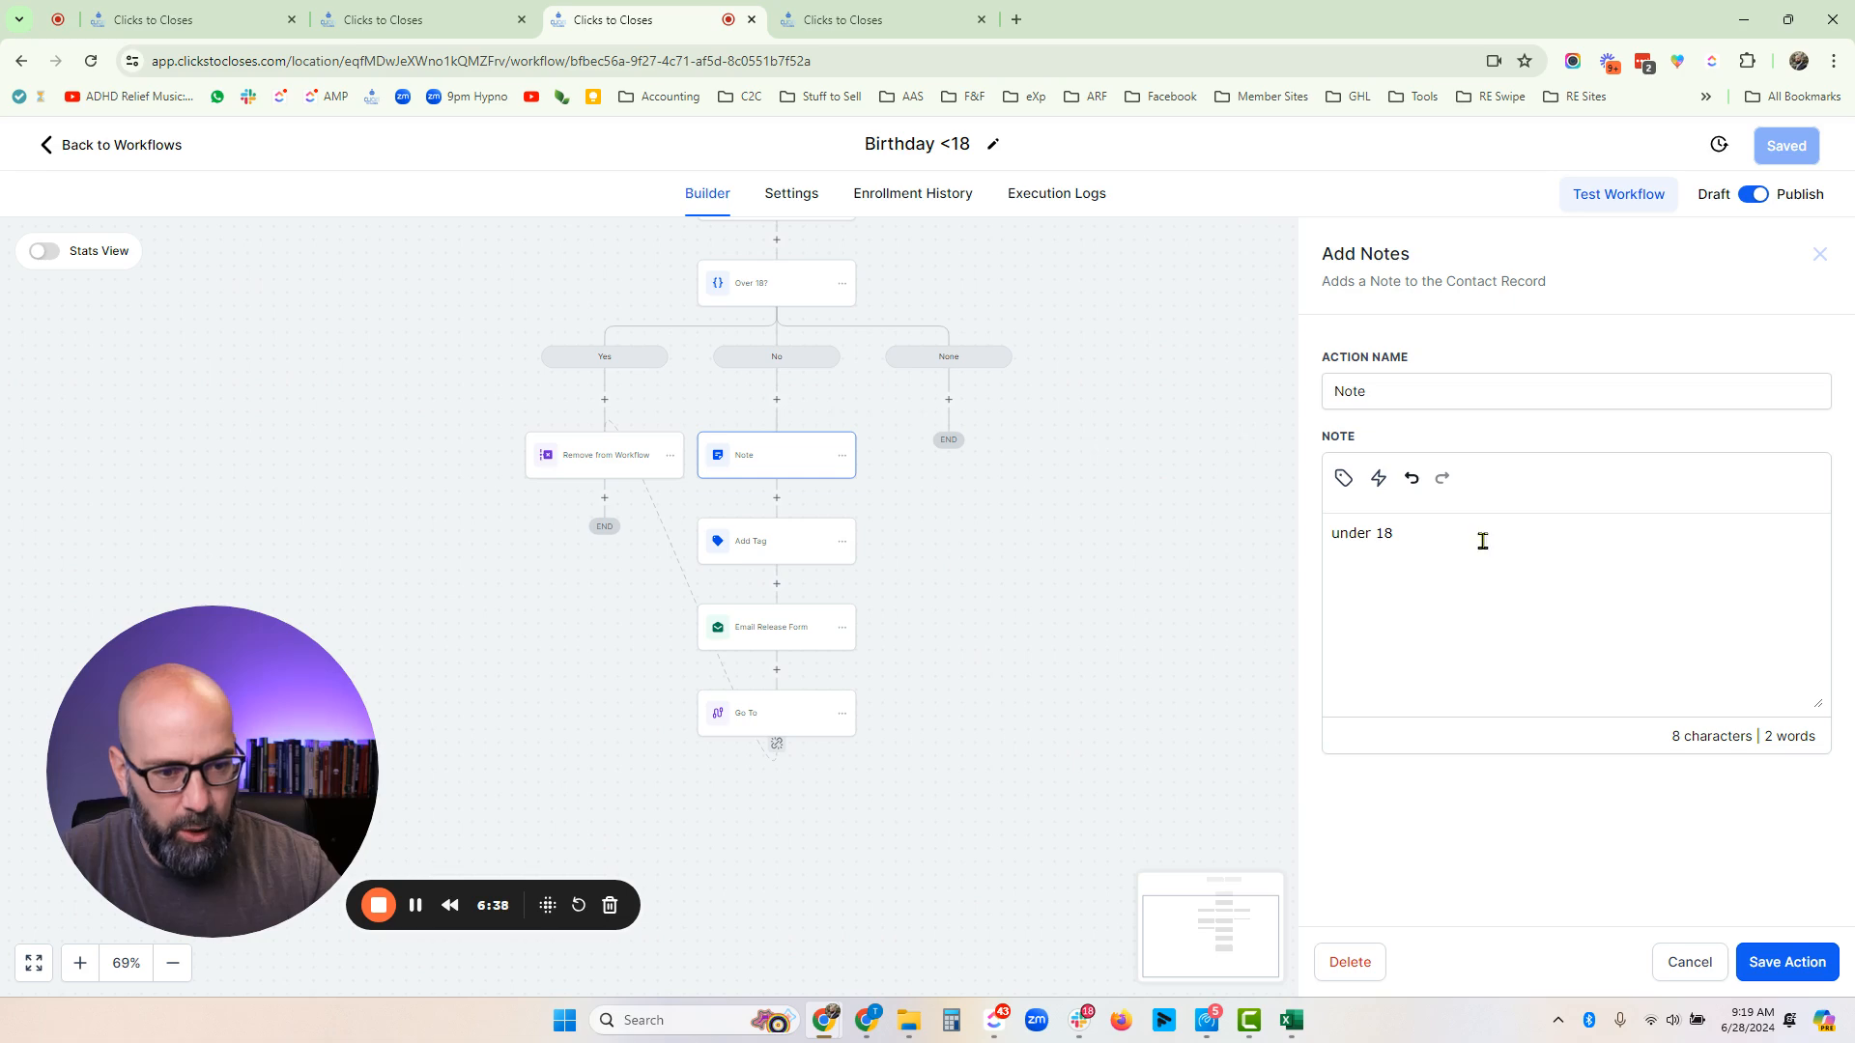
pyautogui.click(1659, 971)
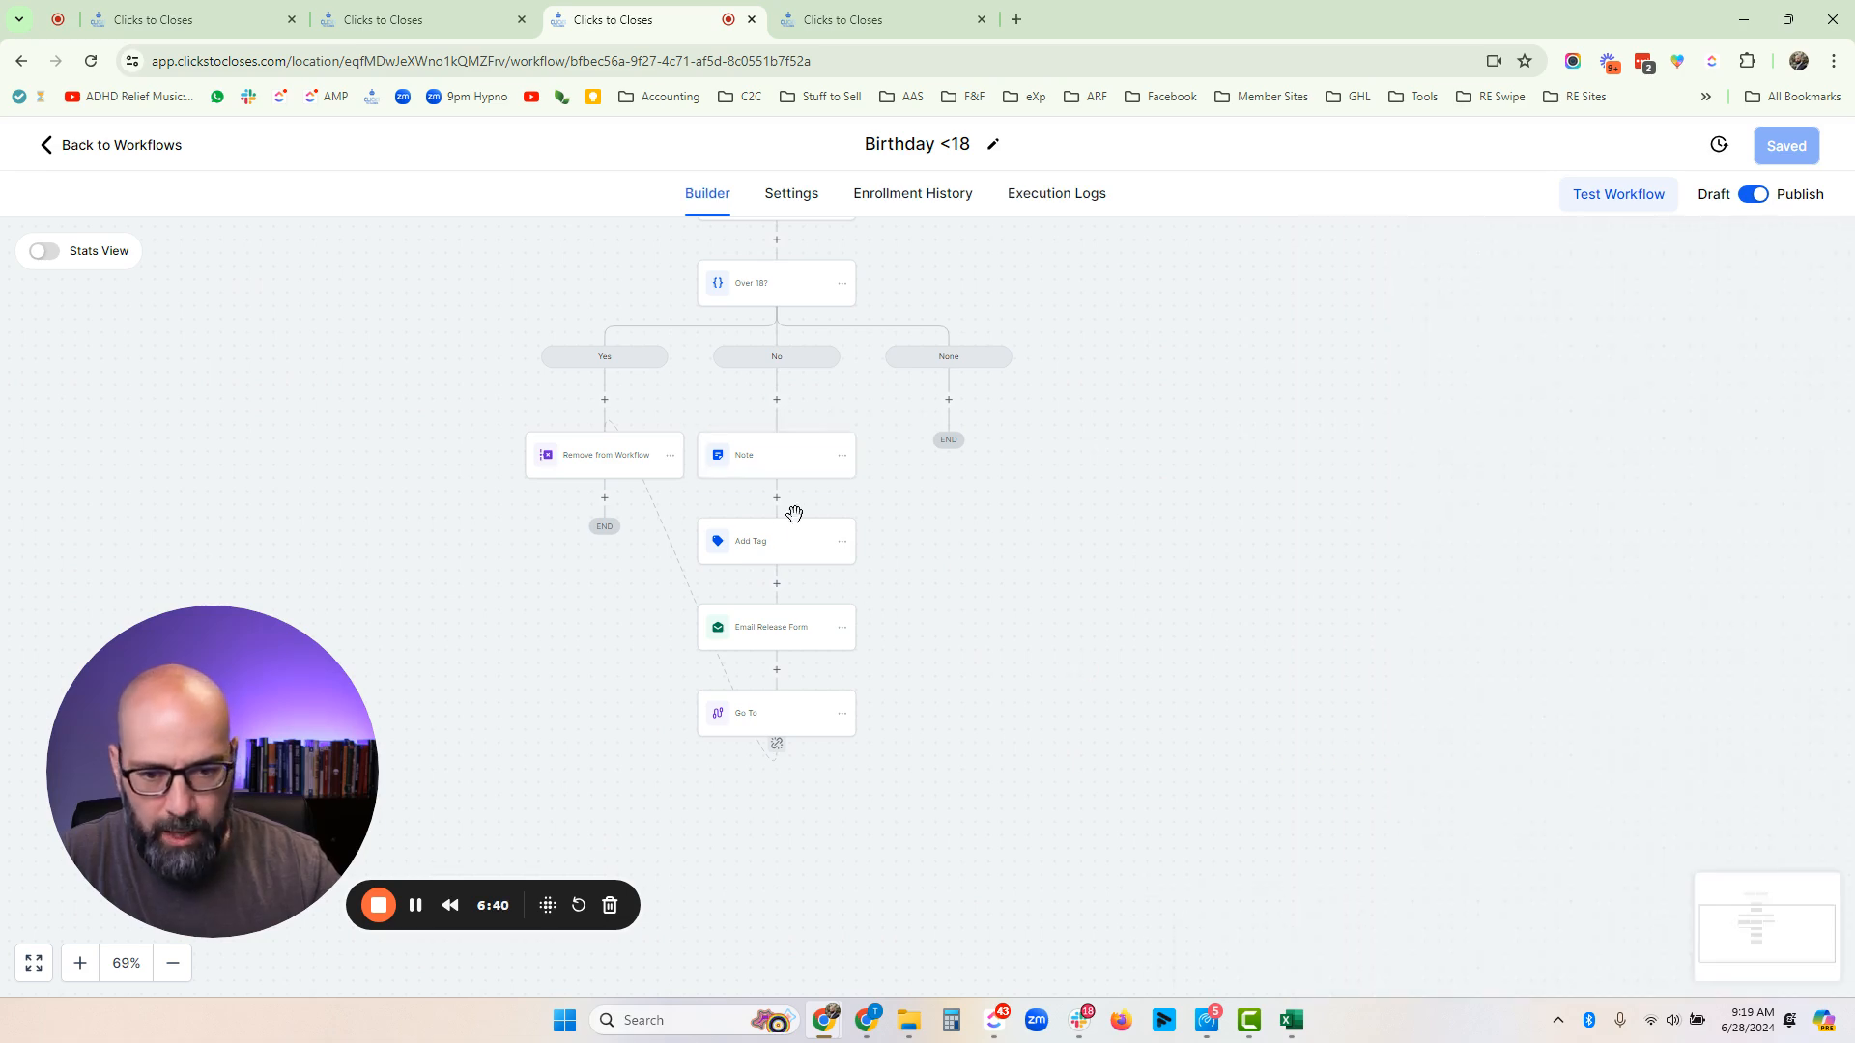
# - Review the No branch's Add Tag action with its under 18 tag and the Email Release Form action's subject and message, closing both unchanged
pyautogui.click(766, 547)
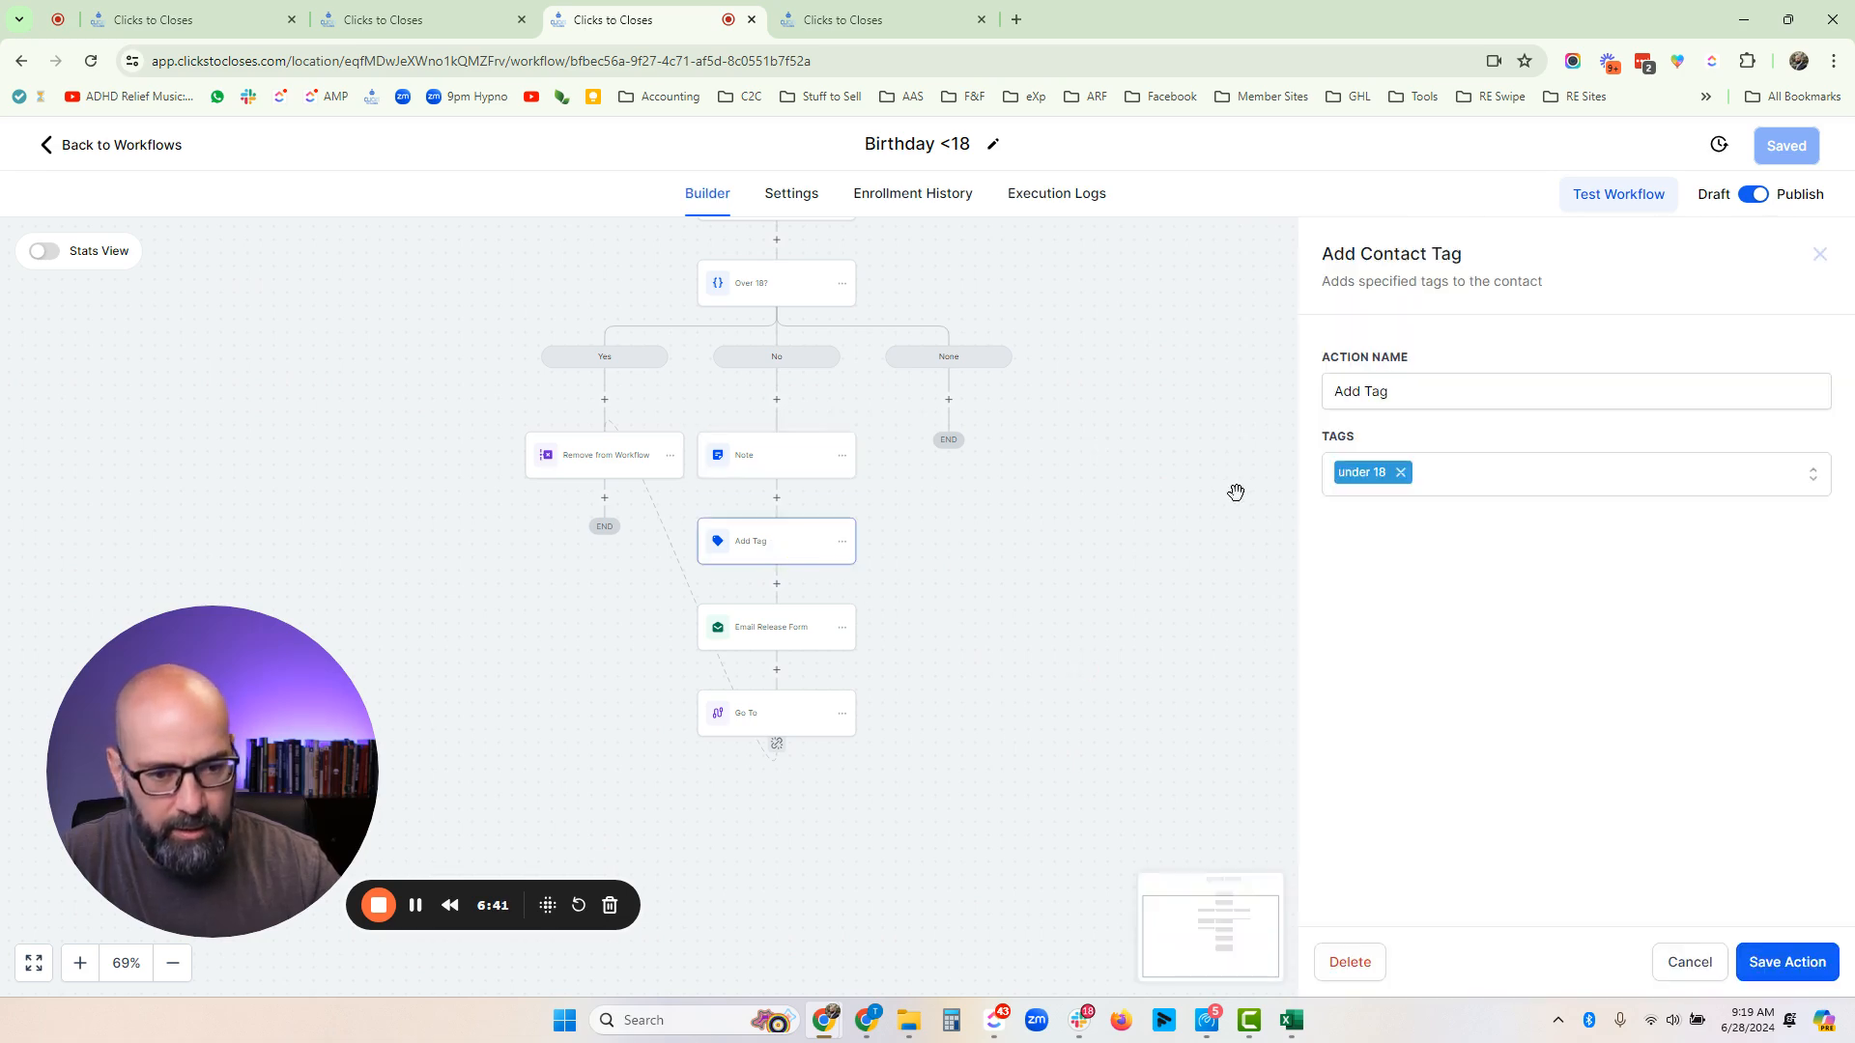
pyautogui.click(1687, 964)
pyautogui.click(784, 641)
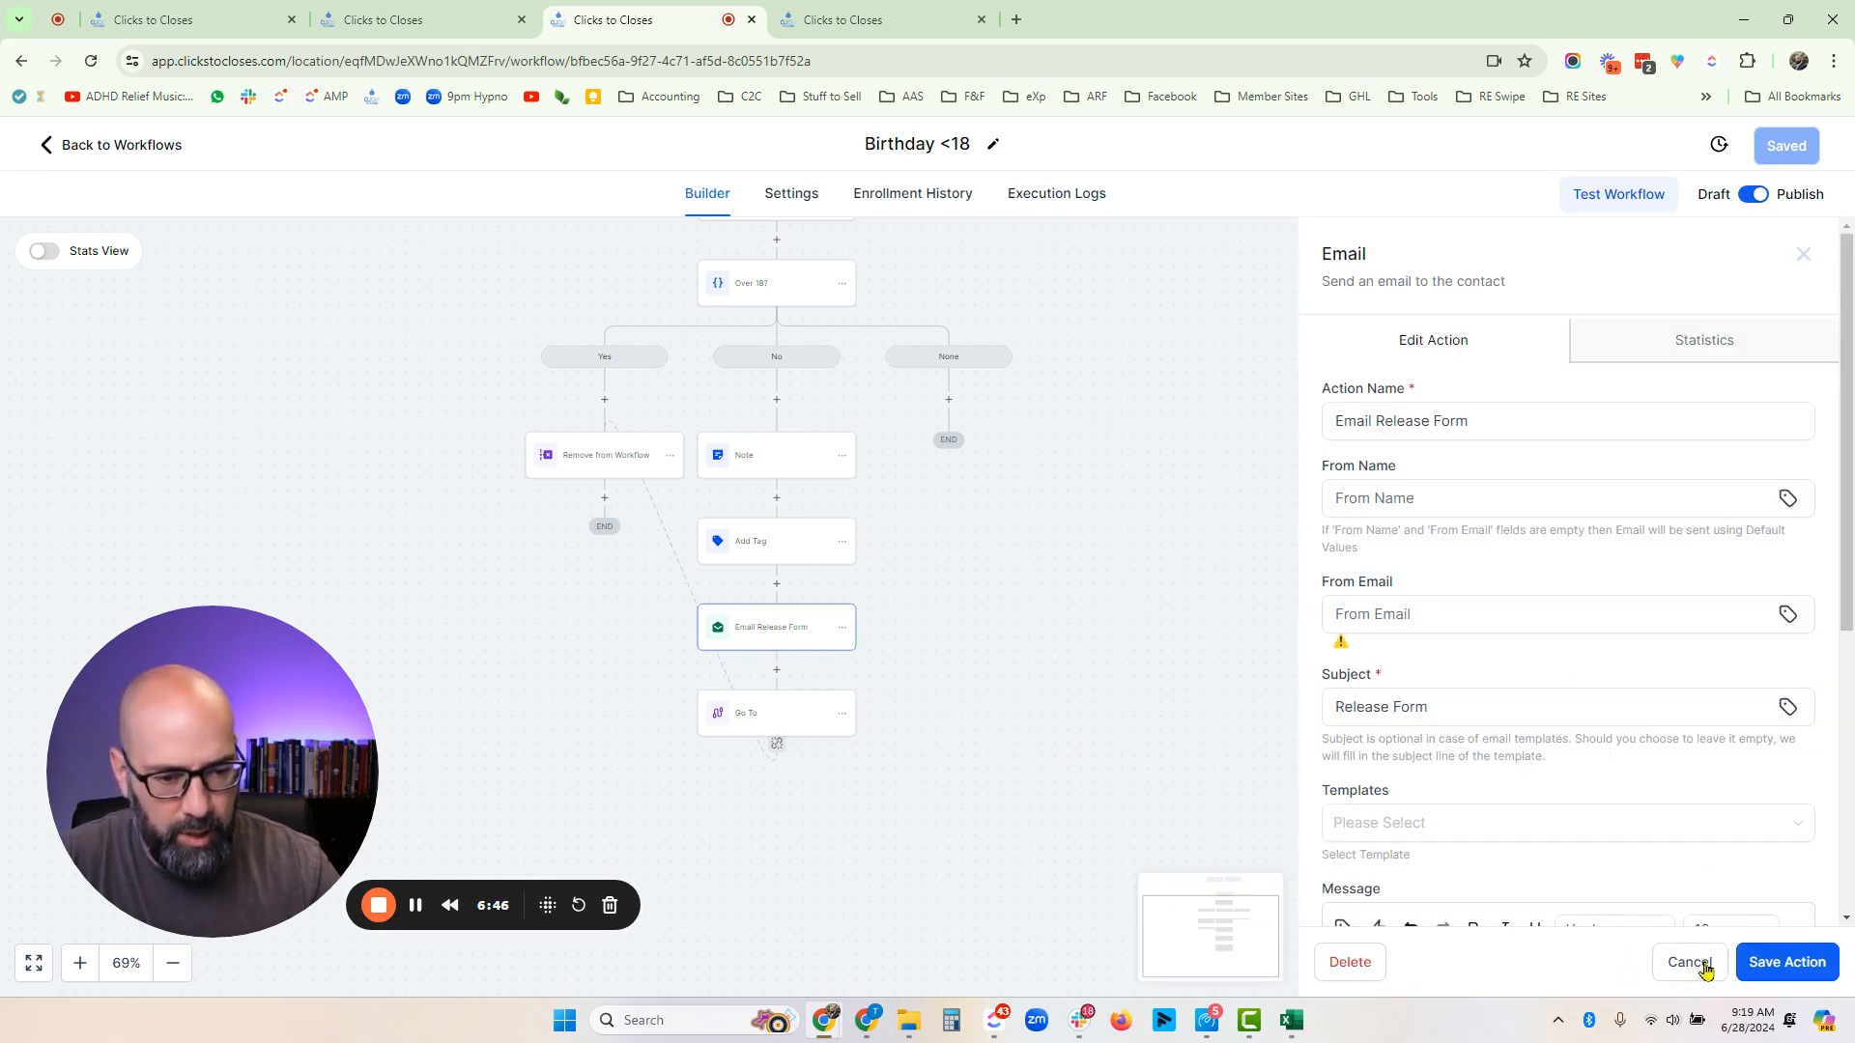
pyautogui.scroll(-3, 1702, 918)
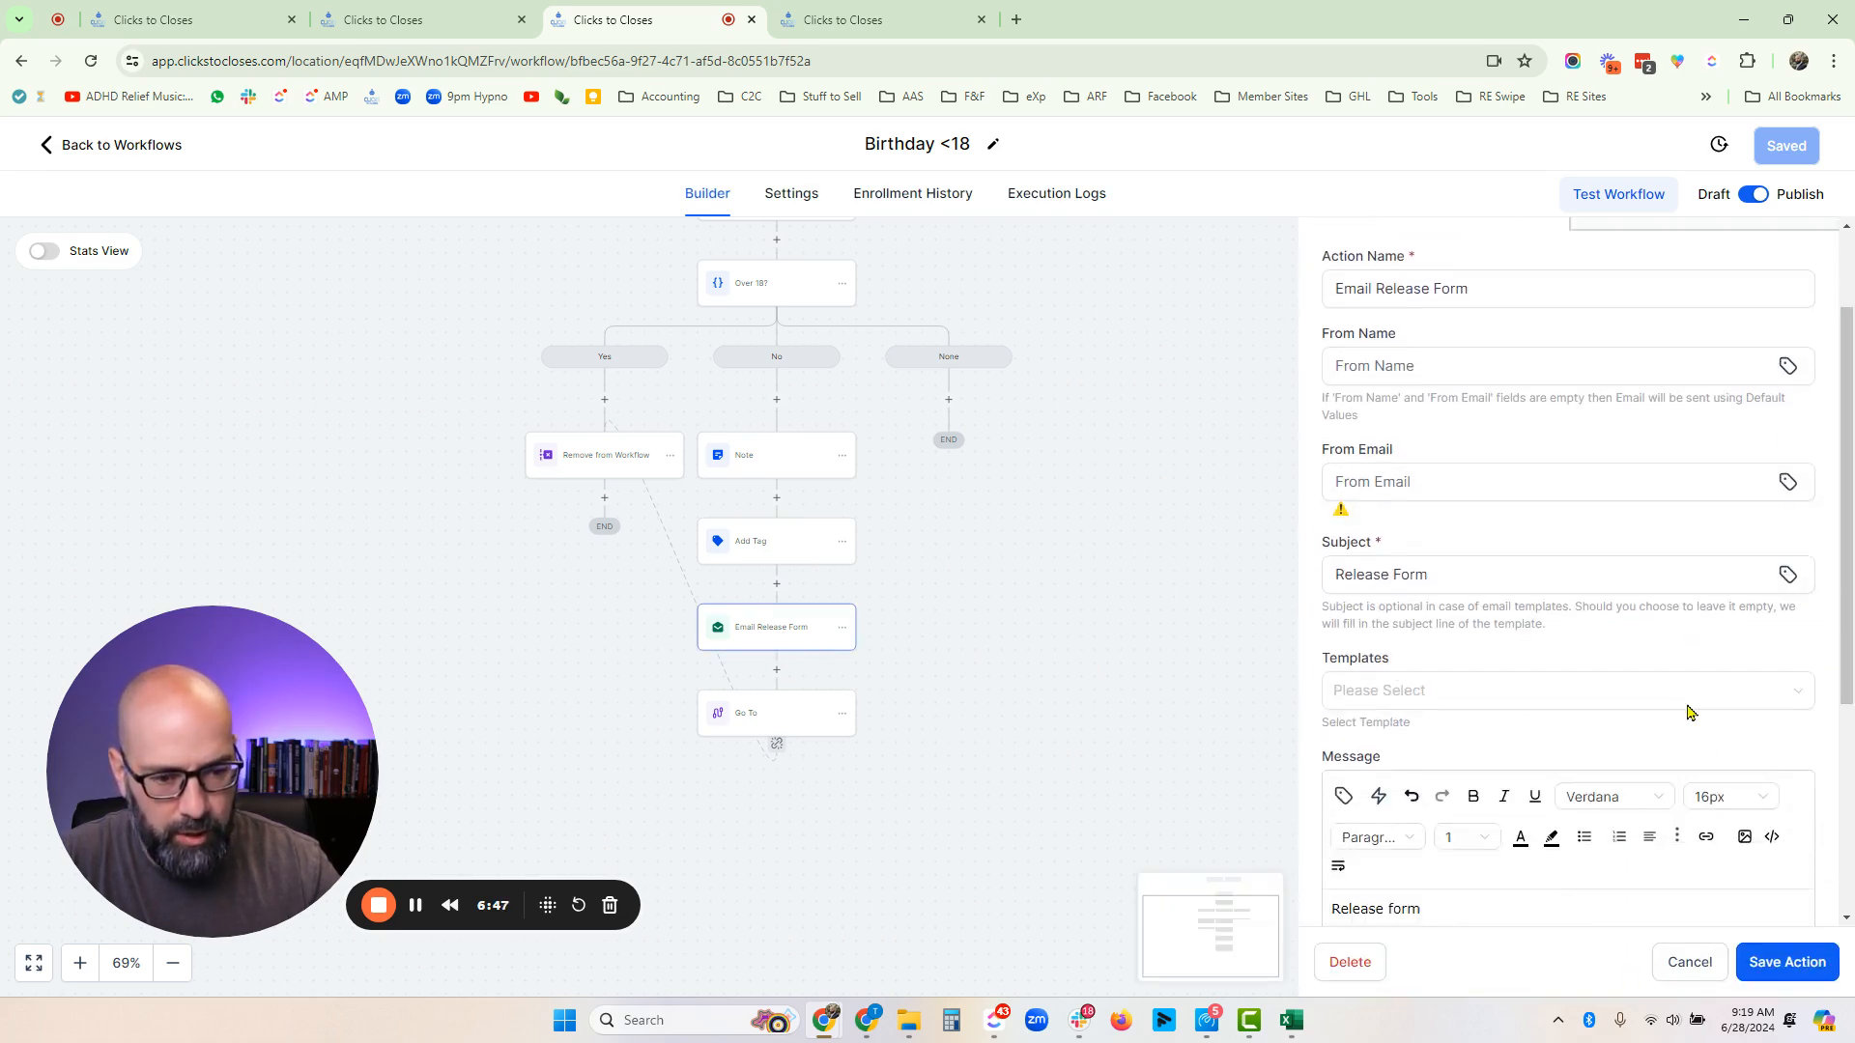
pyautogui.click(1670, 956)
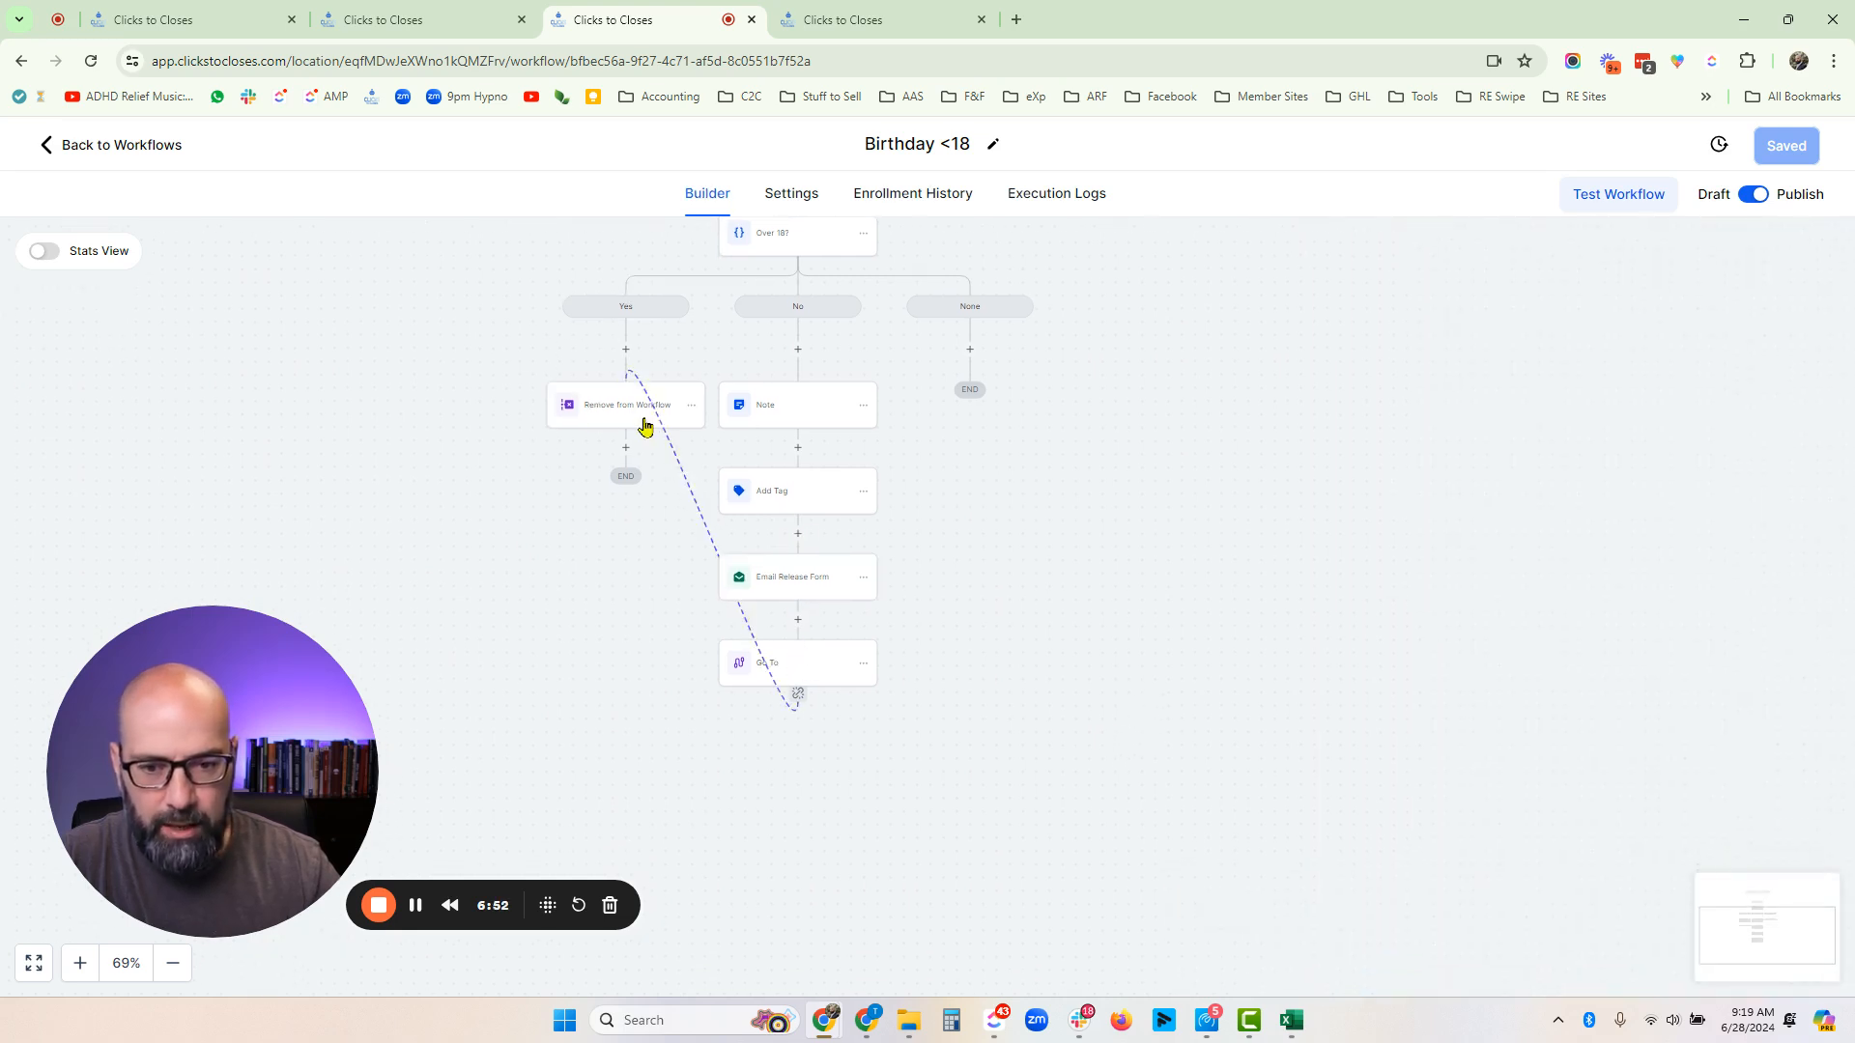
pyautogui.scroll(4, 1176, 370)
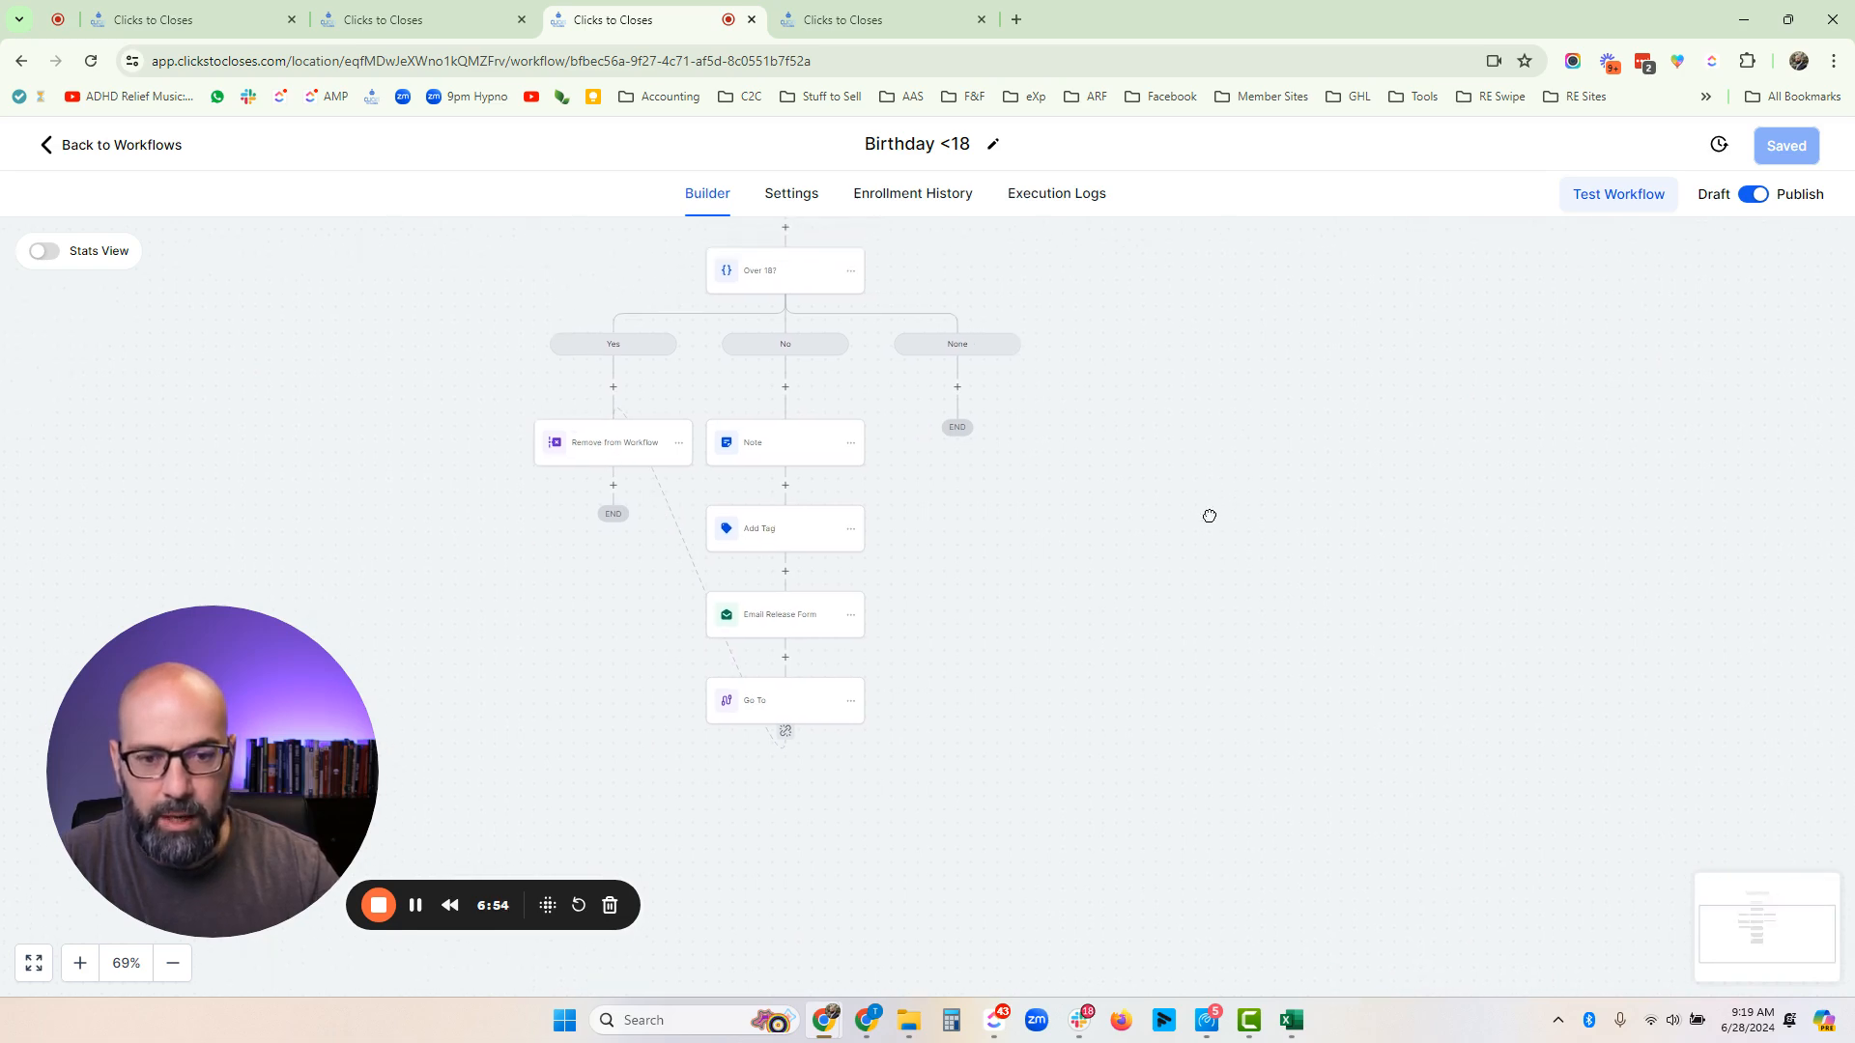
pyautogui.moveTo(1256, 566); pyautogui.dragTo(1353, 635)
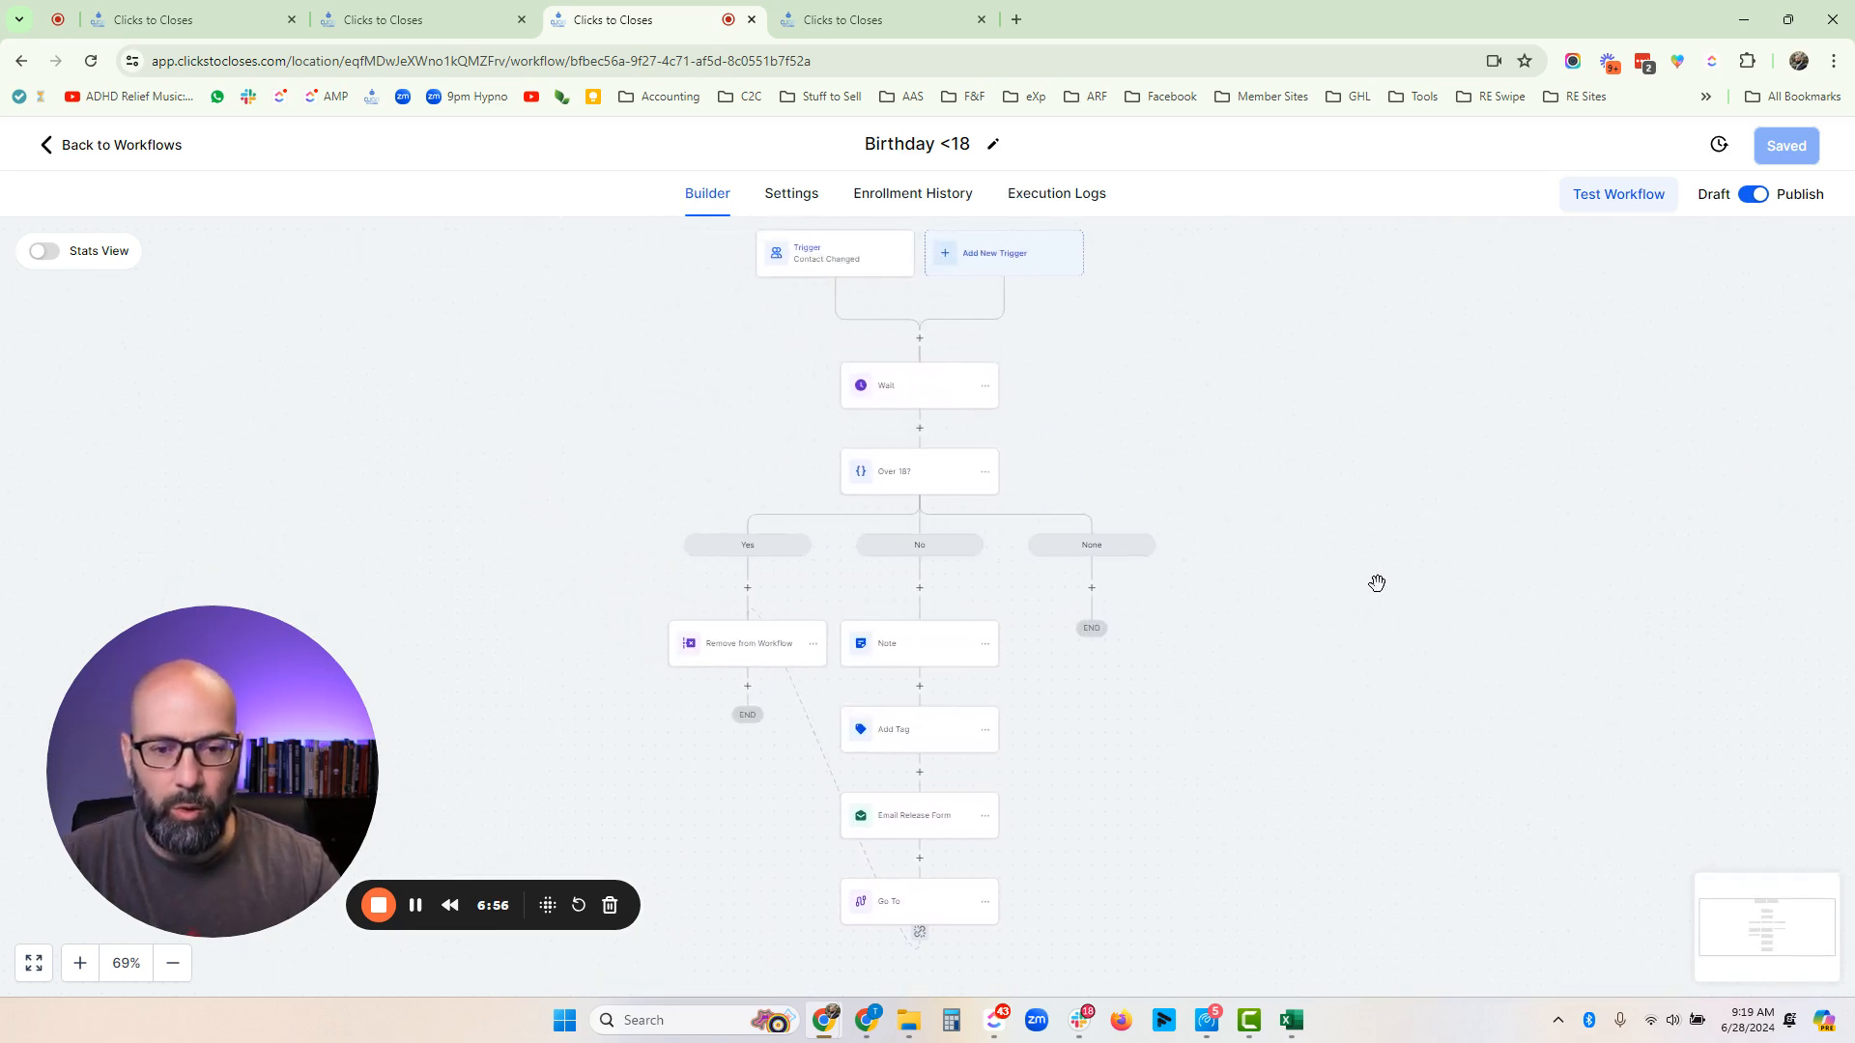